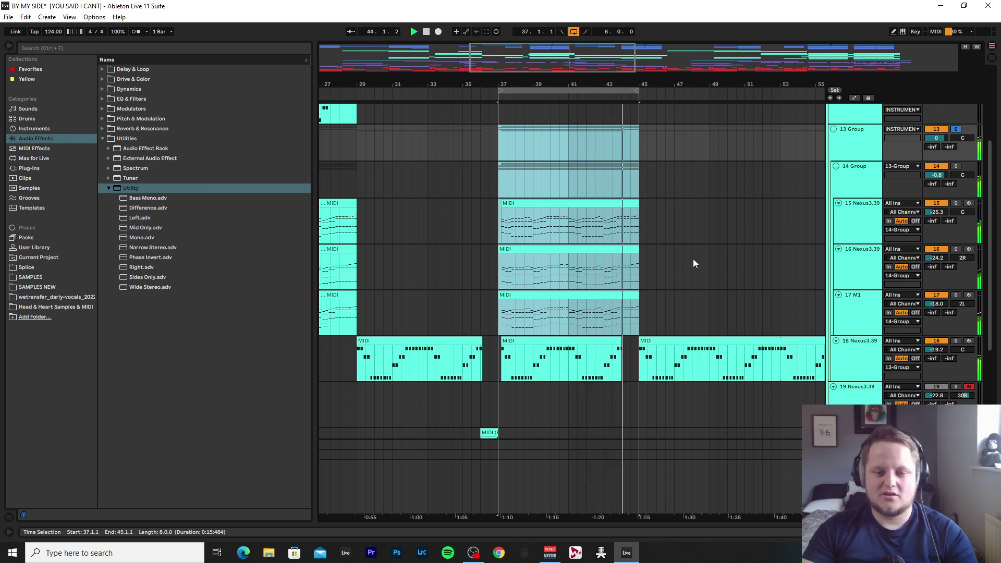
Stop playback and check which Nexus preset is loaded on track 15.
key("space")
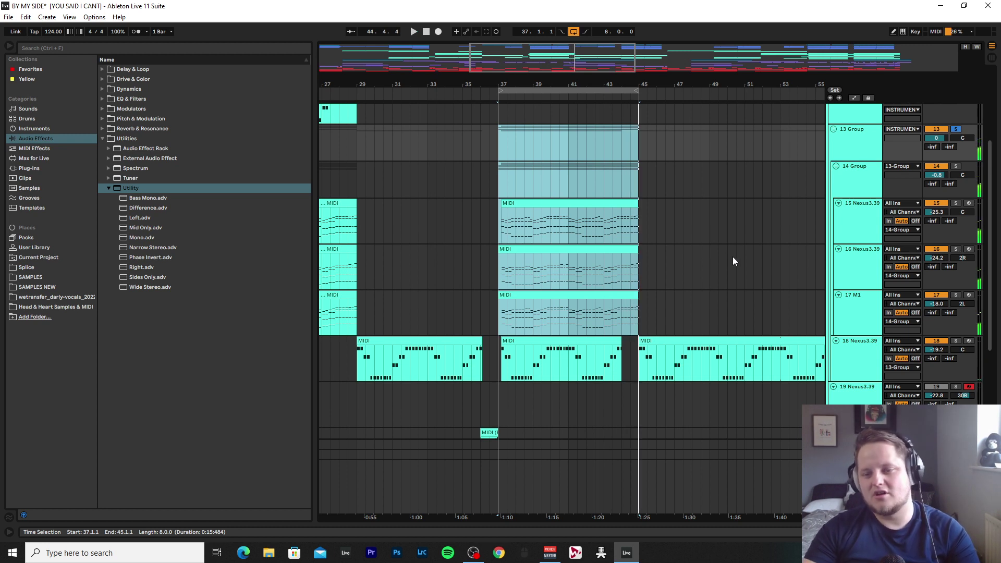
double_click(861, 230)
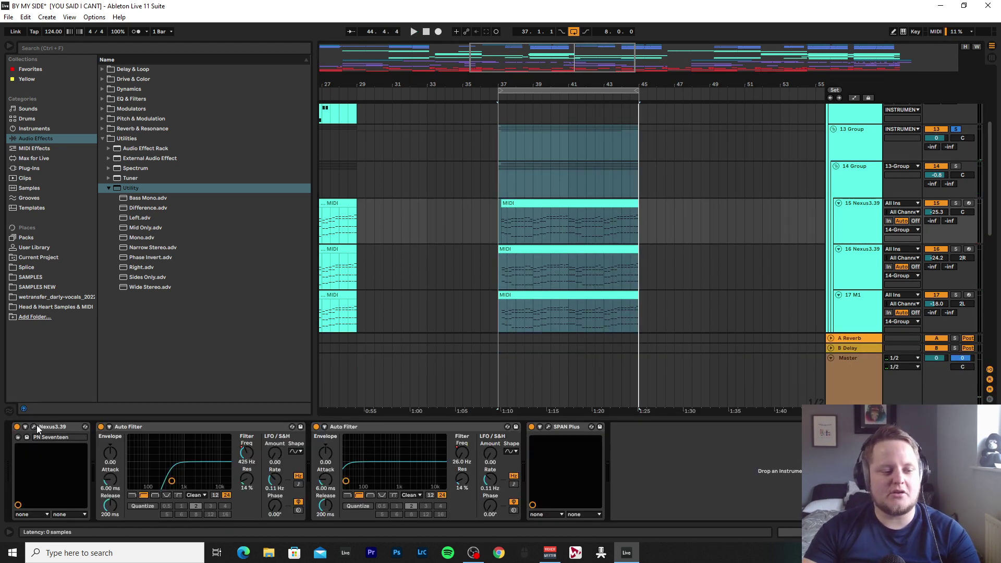
left_click(34, 426)
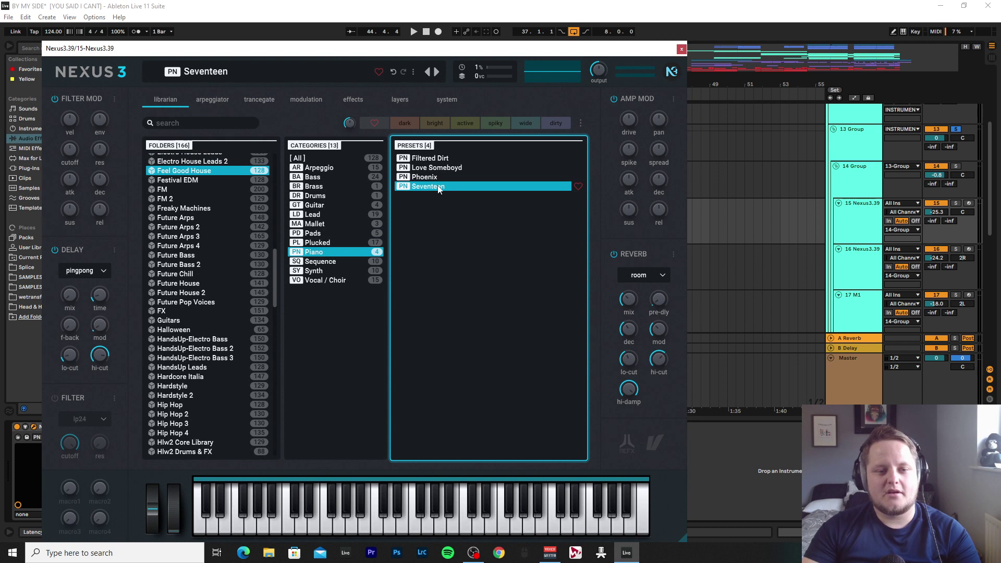
left_click(681, 49)
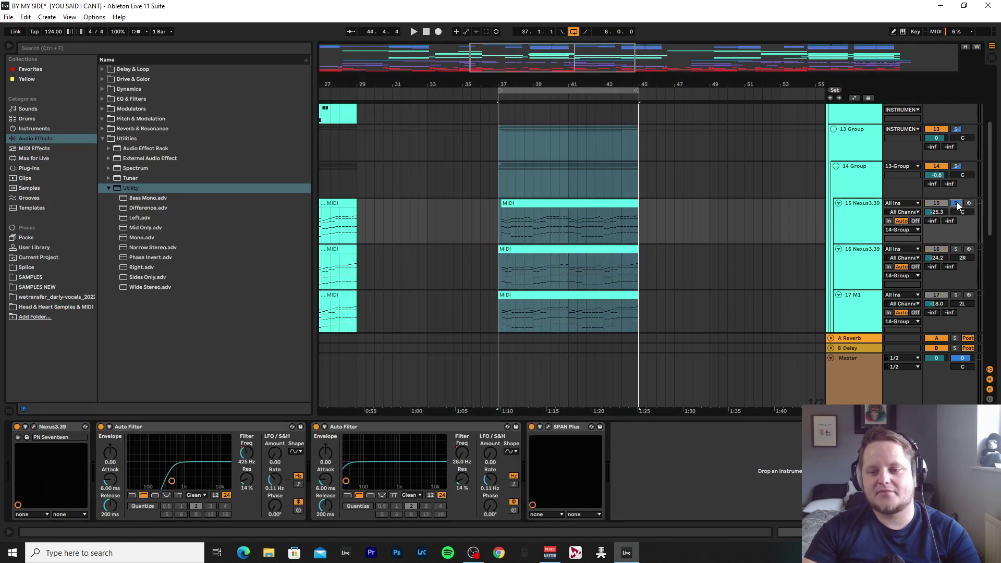
Listen to track 15's MIDI clip in solo from bar 37, and stop playback with the track selected.
left_click(558, 202)
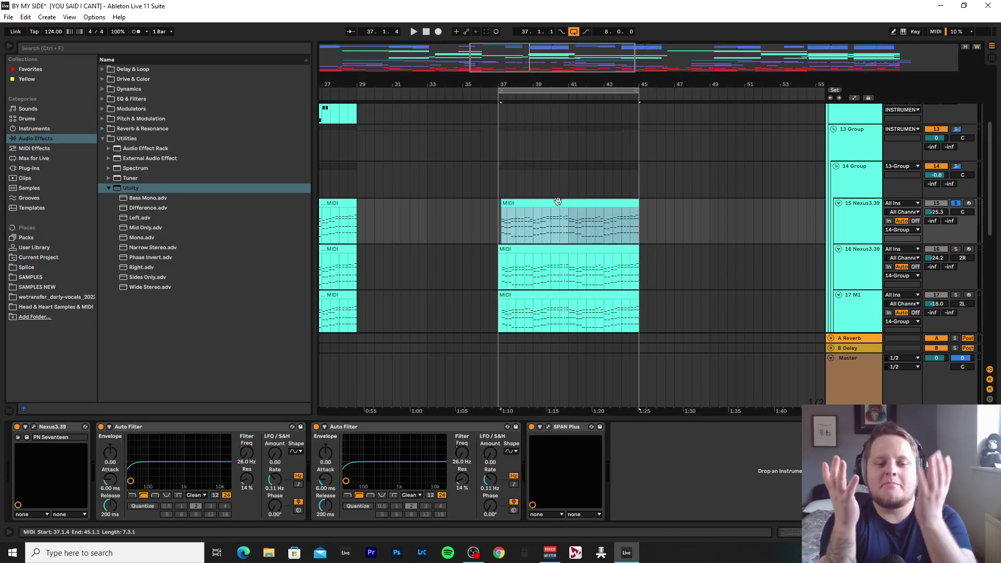
key("space")
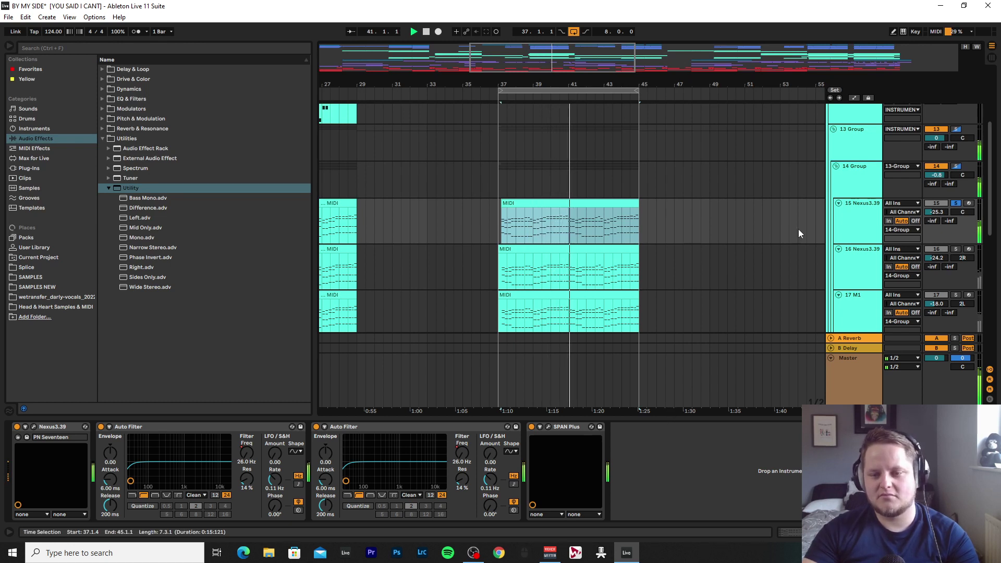
left_click(861, 223)
key("space")
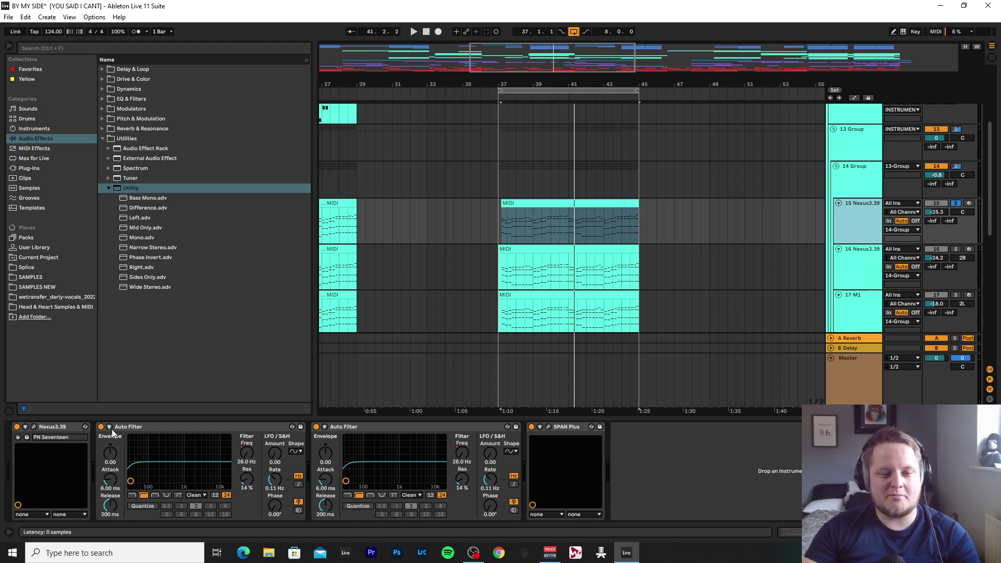
Examine the frequency spectrum of track 15 in SPAN Plus during playback, and close the analyzer.
left_click(548, 427)
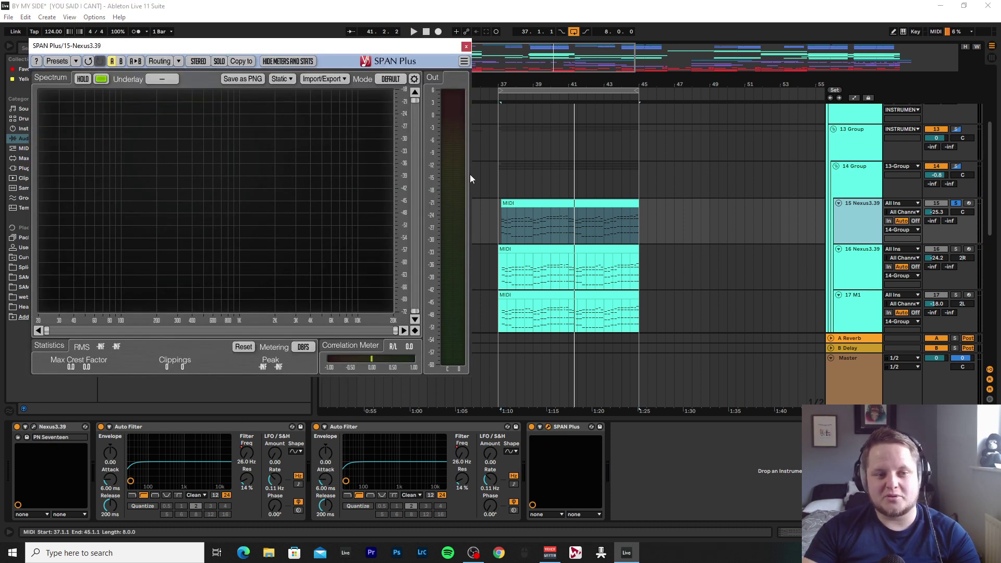
key("space")
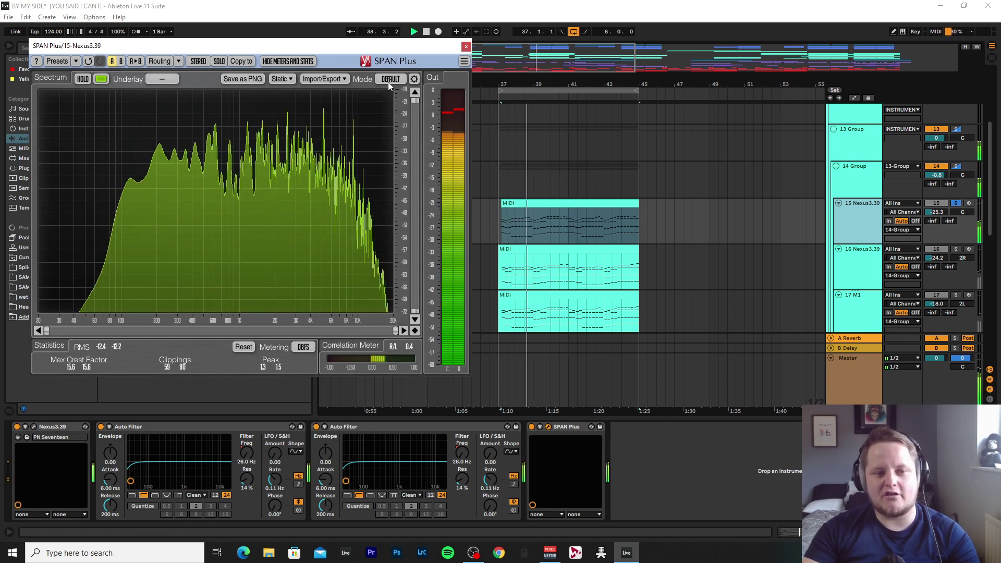
key("space")
left_click(466, 47)
Solo track 16 and check the Nexus instrument in its device chain.
left_click(955, 249)
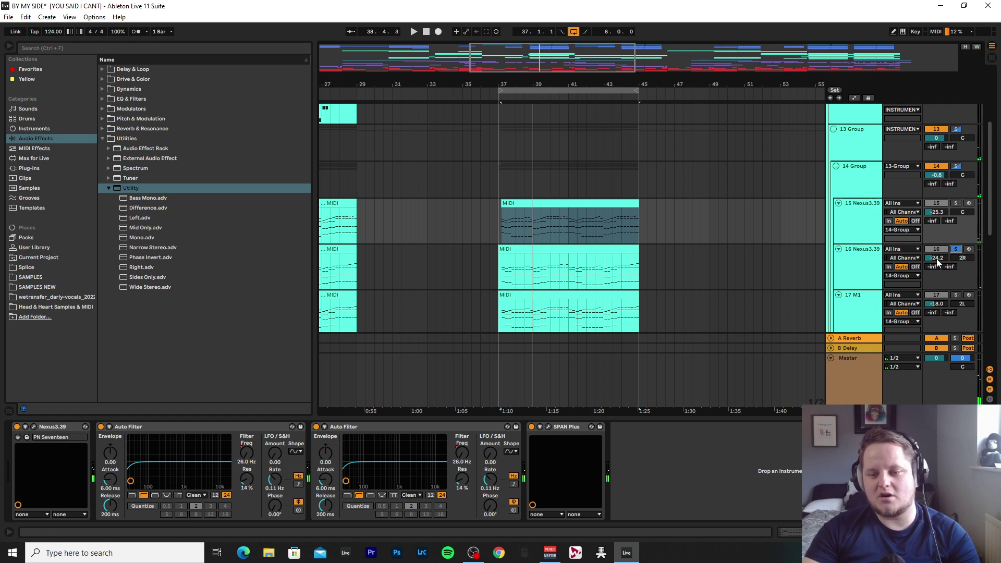
left_click(874, 266)
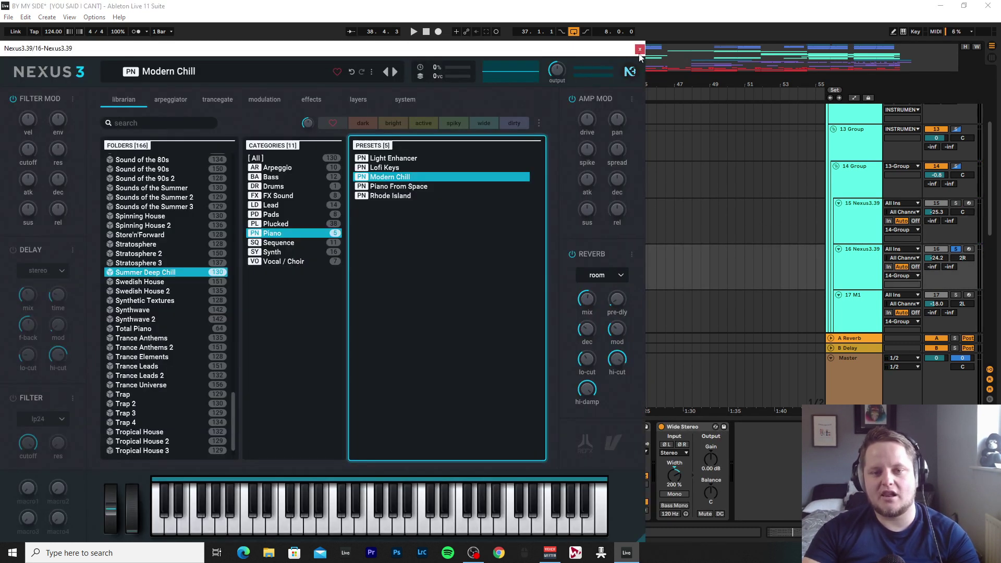
left_click(640, 51)
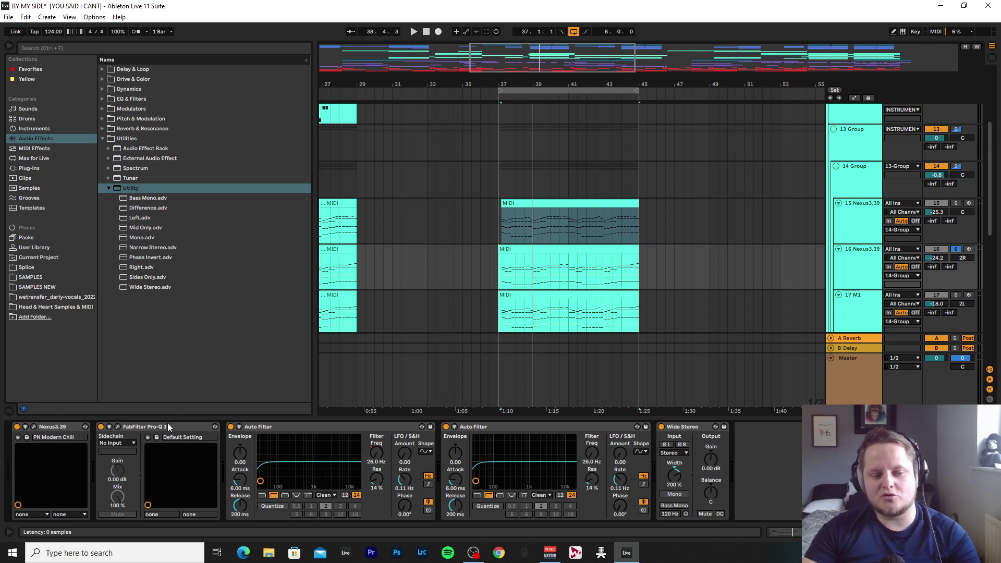
Compare track 16's sound with its FabFilter Pro-Q 3 bypassed and enabled during playback, closing the equalizer when done.
left_click(119, 427)
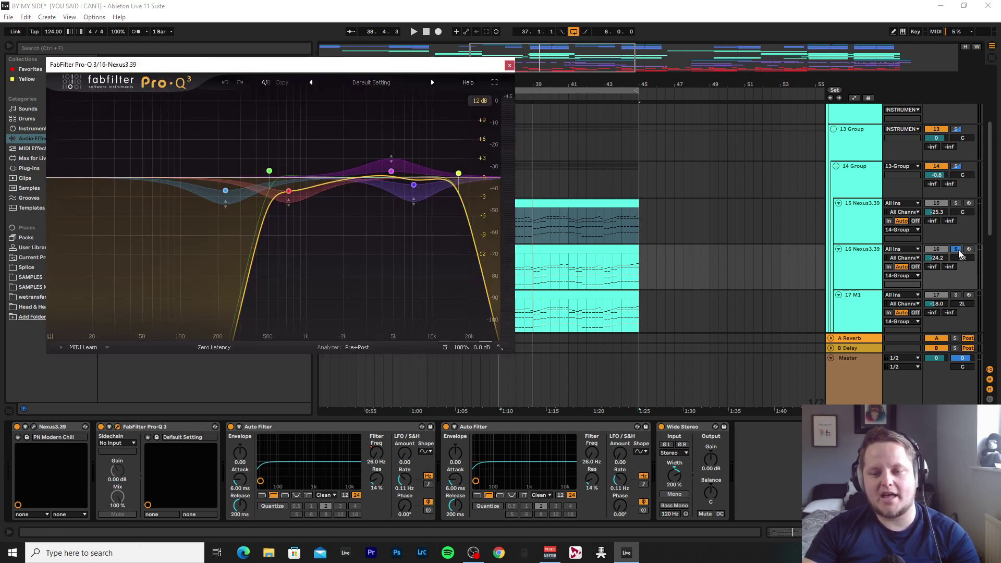
mouse_move(387, 177)
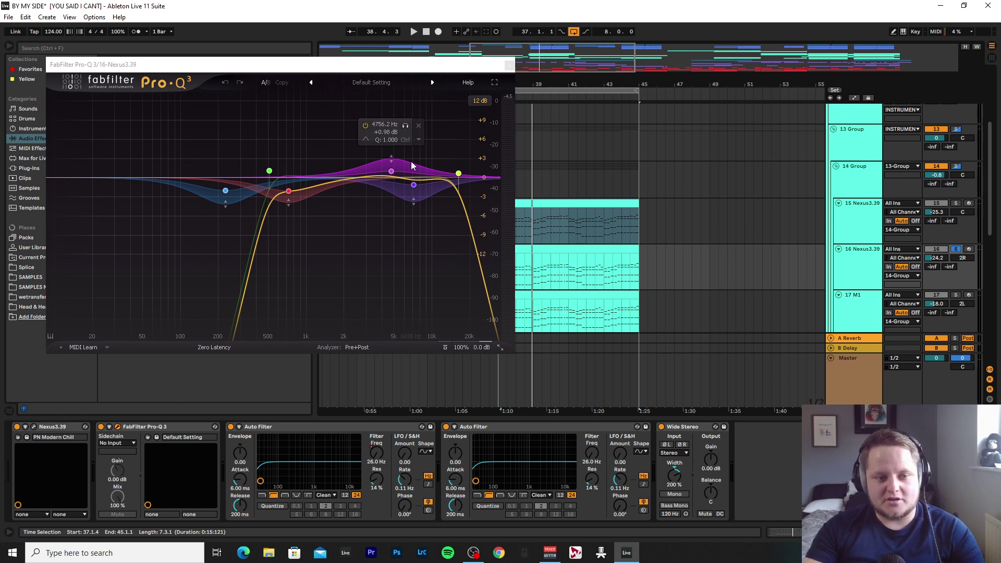
key("space")
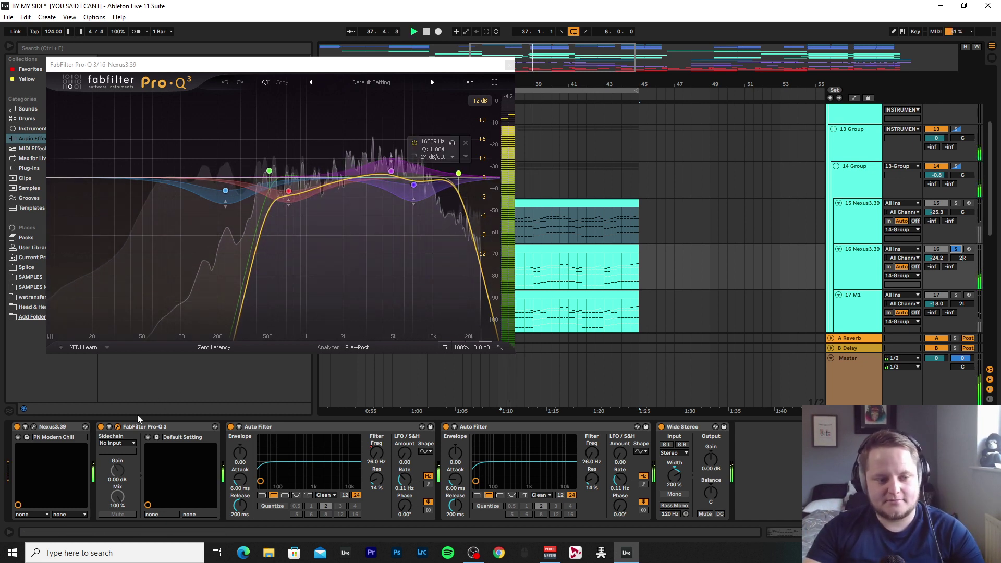
left_click(101, 427)
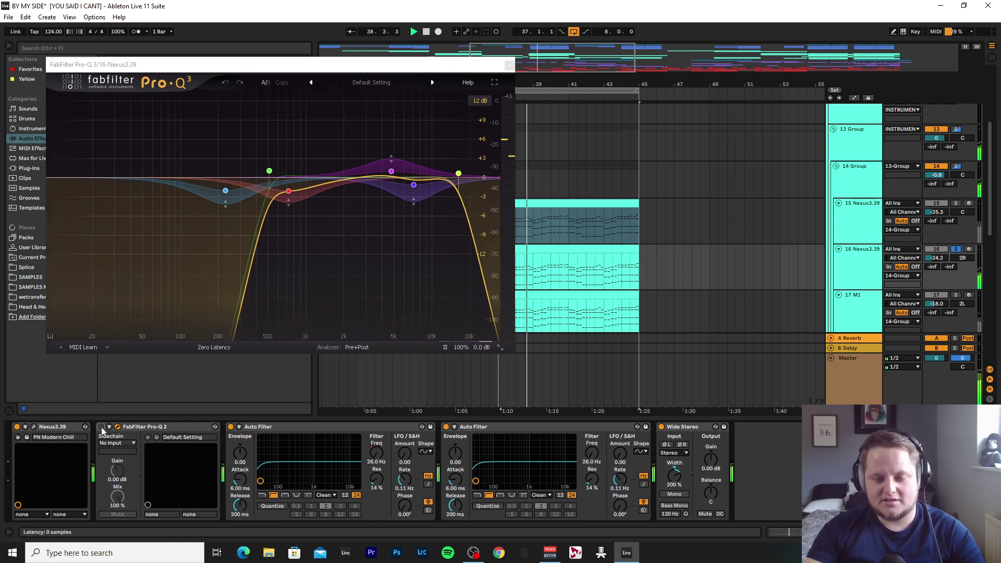
left_click(102, 427)
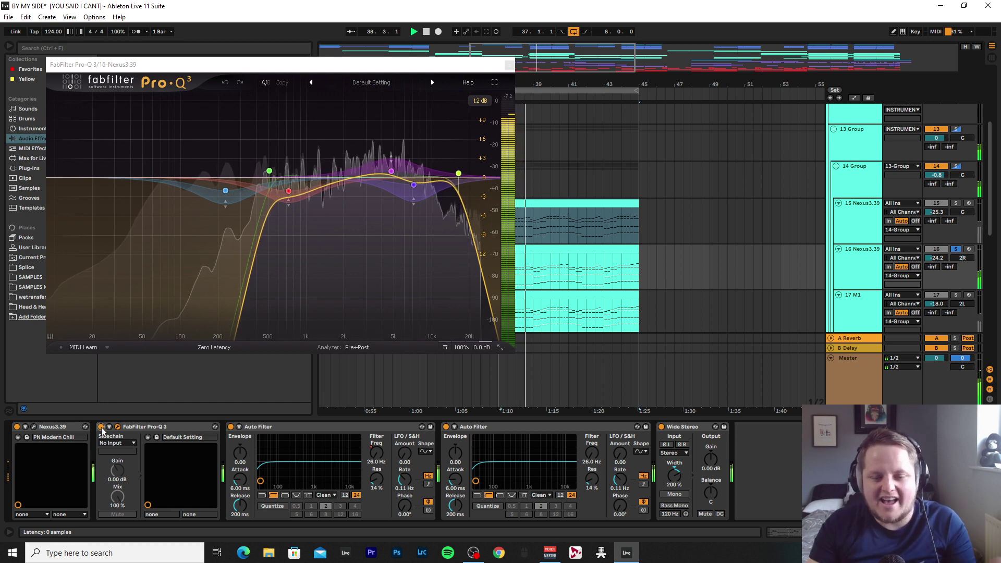
left_click(509, 65)
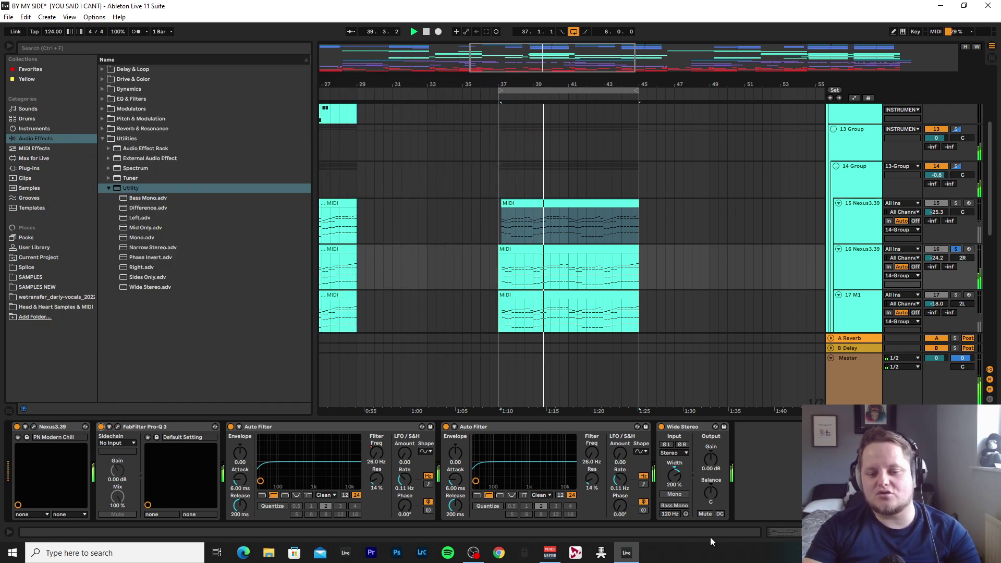
key("space")
Solo the M1 track and view its instrument plug-in.
left_click(957, 295)
left_click(868, 322)
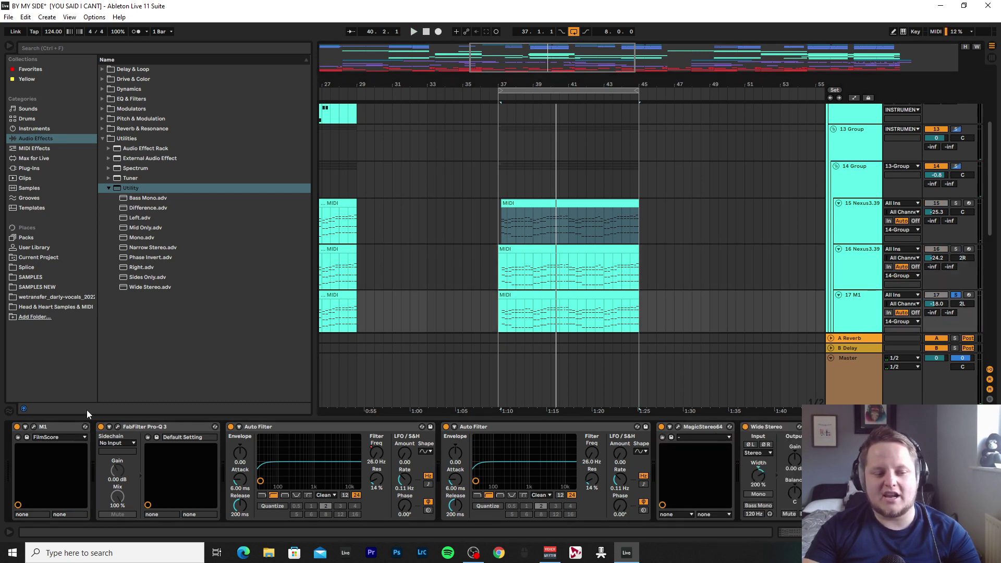
left_click(33, 427)
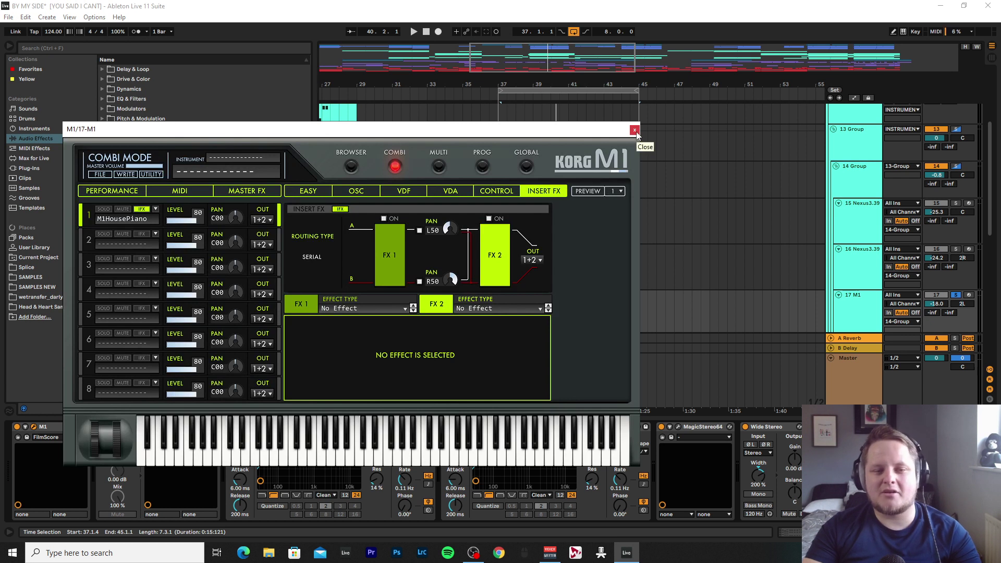
left_click(635, 131)
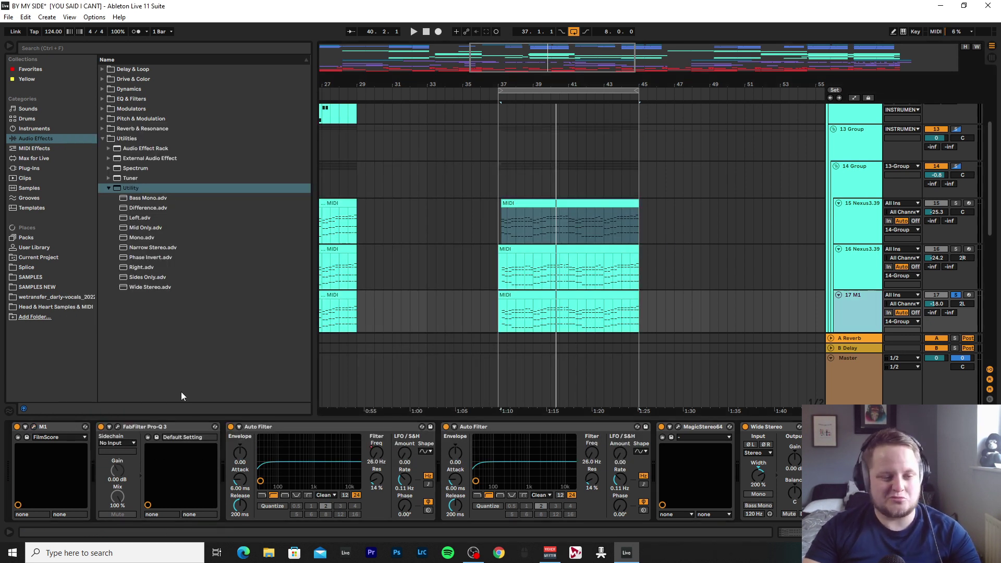
Review the Pro-Q 3 curve and the MagicStereo64 settings on the M1 track, and close both plug-ins.
left_click(118, 428)
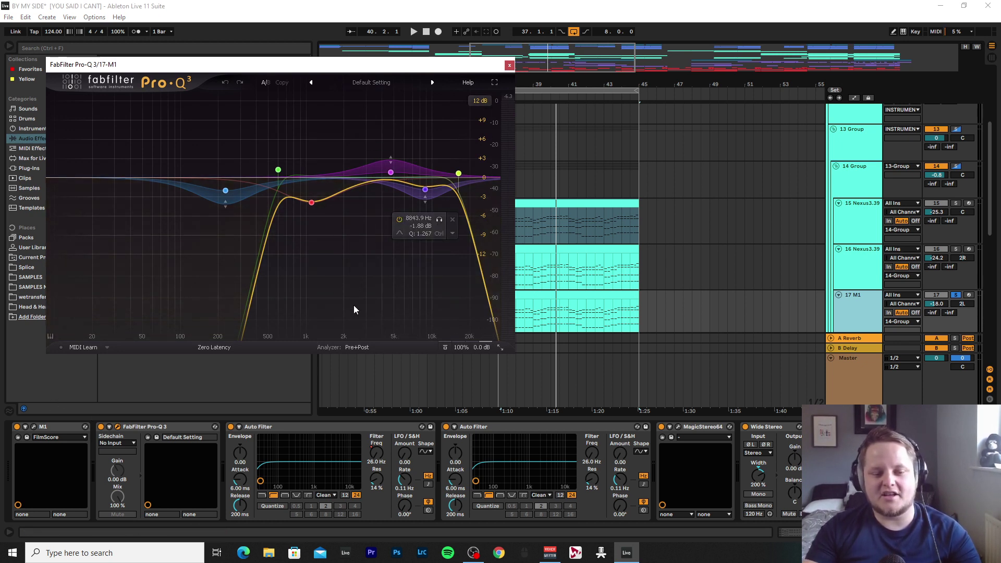
left_click(678, 427)
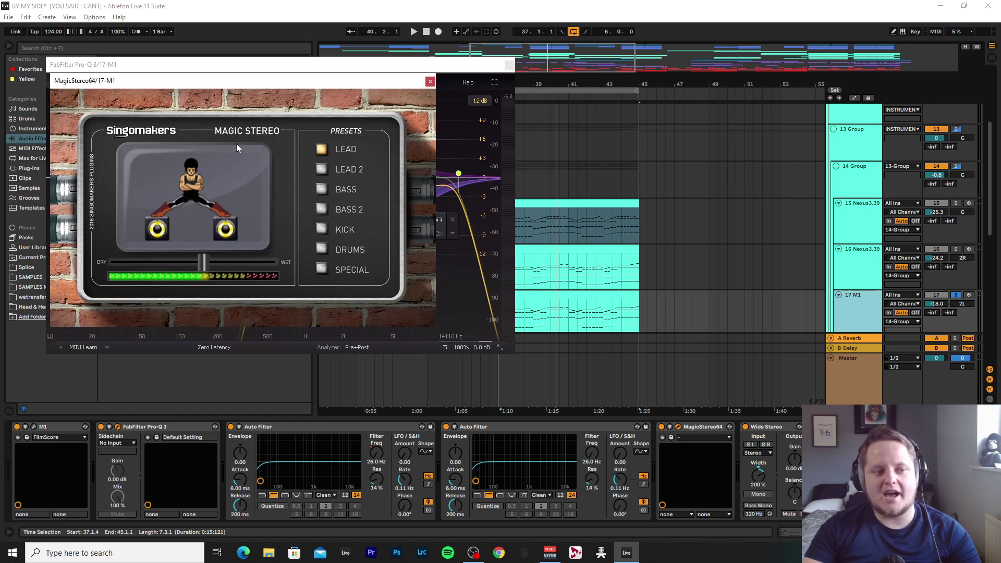
left_click(430, 81)
left_click(509, 64)
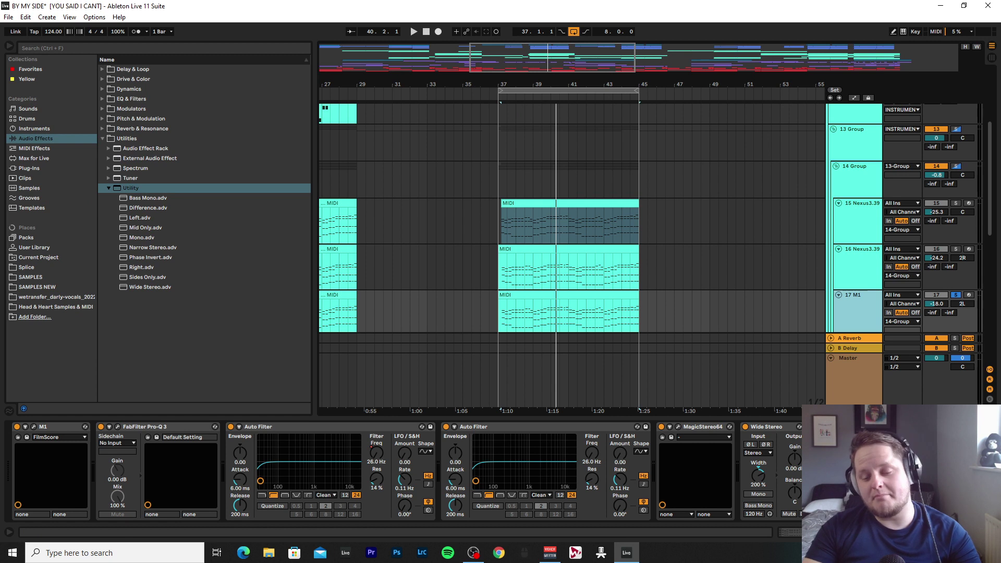
Play tracks 15, 16 and 17 soloed together, and hide the device view.
left_click(955, 249)
key("space")
left_click(955, 202)
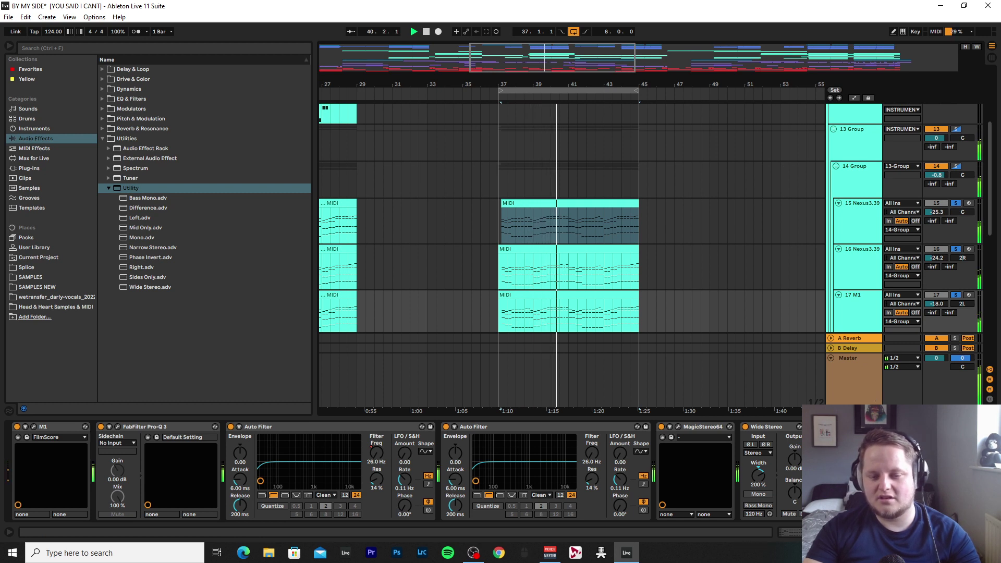
key("ctrl+alt+l")
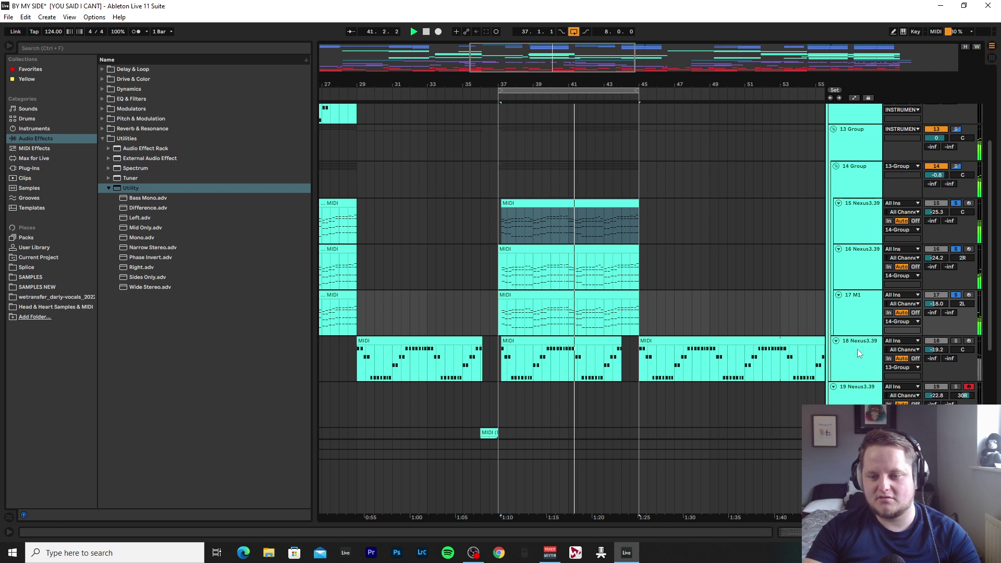
Solo group 13 and check the device chains of that group and the Operator track above it.
left_click(954, 296)
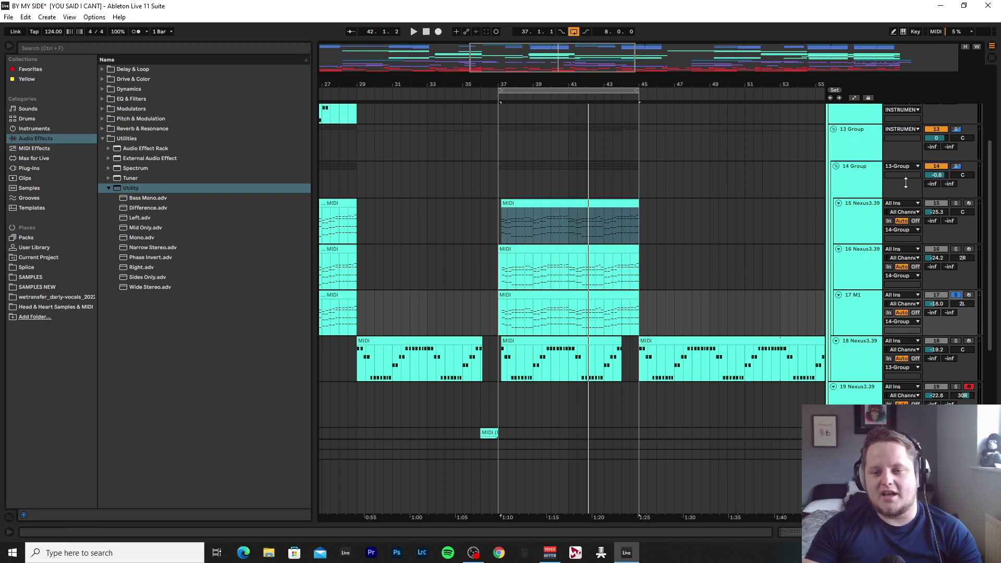
scroll(850, 200, "up", 1)
left_click(958, 161)
double_click(865, 174)
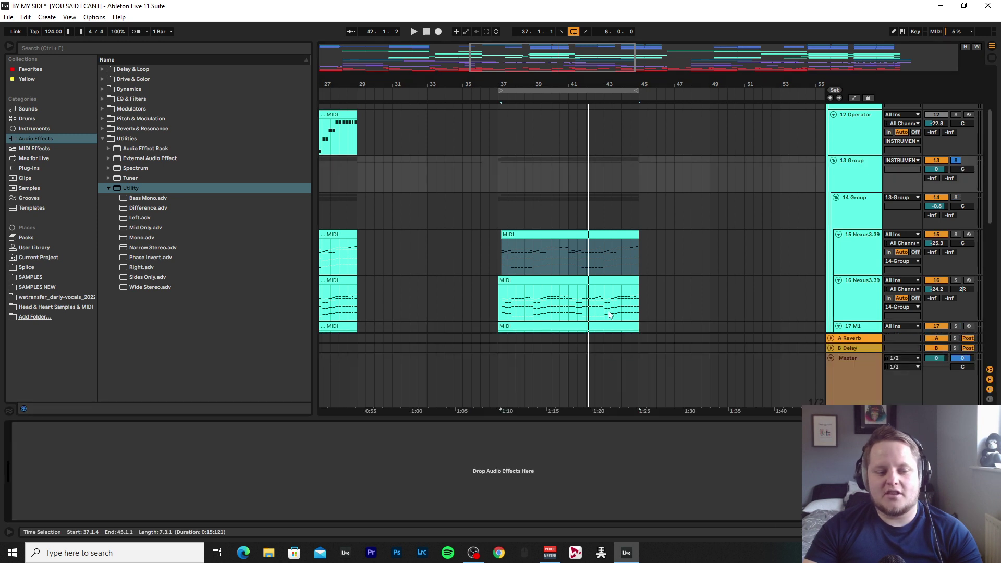
left_click(868, 150)
Select the bars 37–44 MIDI clip on track 18 and view the track's Nexus instrument.
scroll(868, 195, "down", 5)
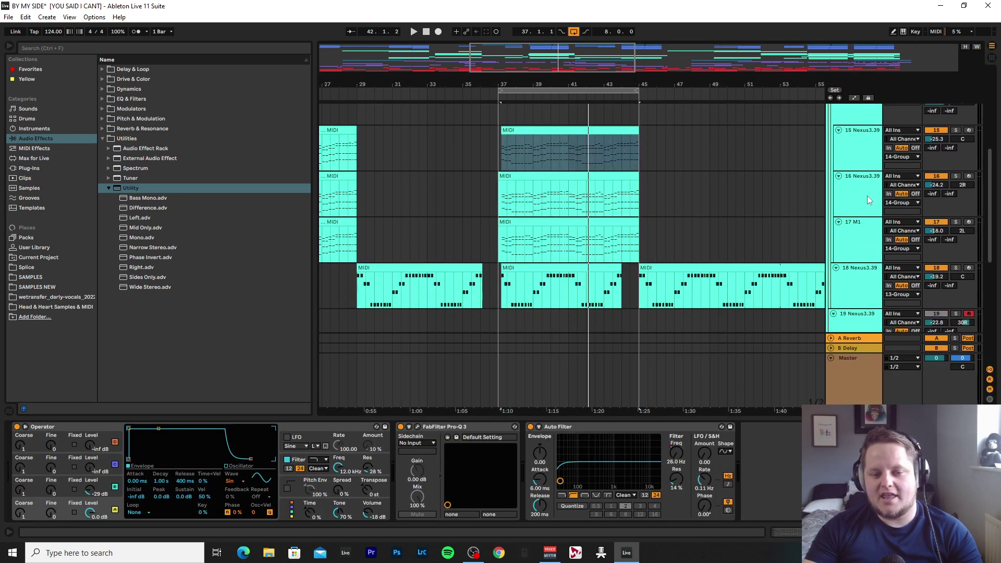
left_click(526, 226)
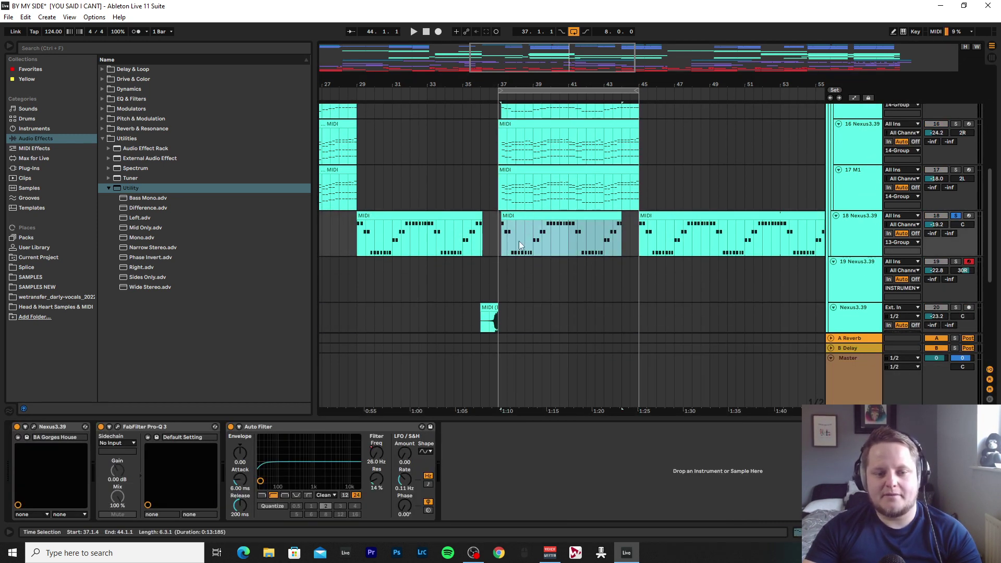
left_click(33, 427)
left_click(689, 49)
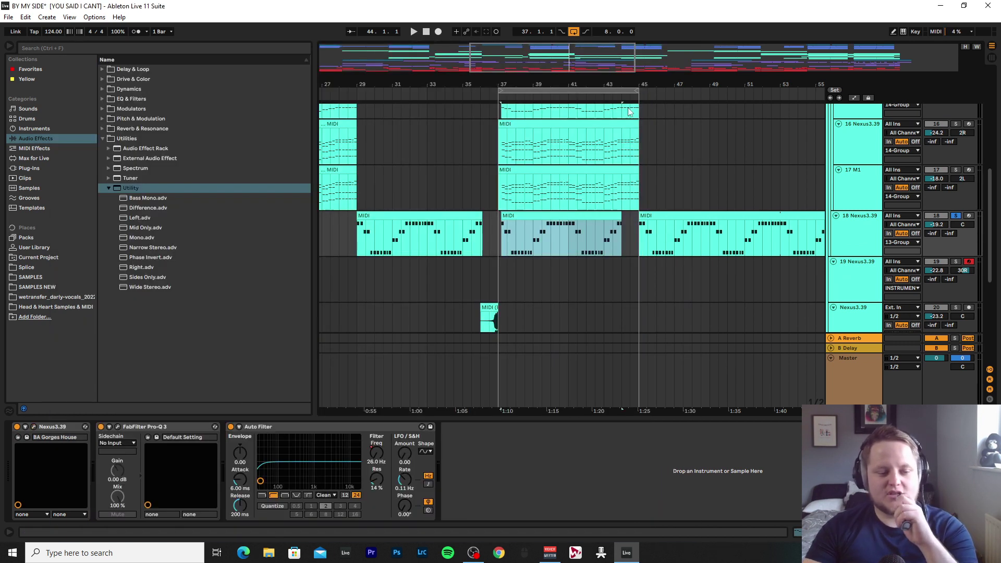
Audition the 301.67 Hz boost and the 2582.4 Hz cut in isolation in track 18's Pro-Q 3.
left_click(118, 428)
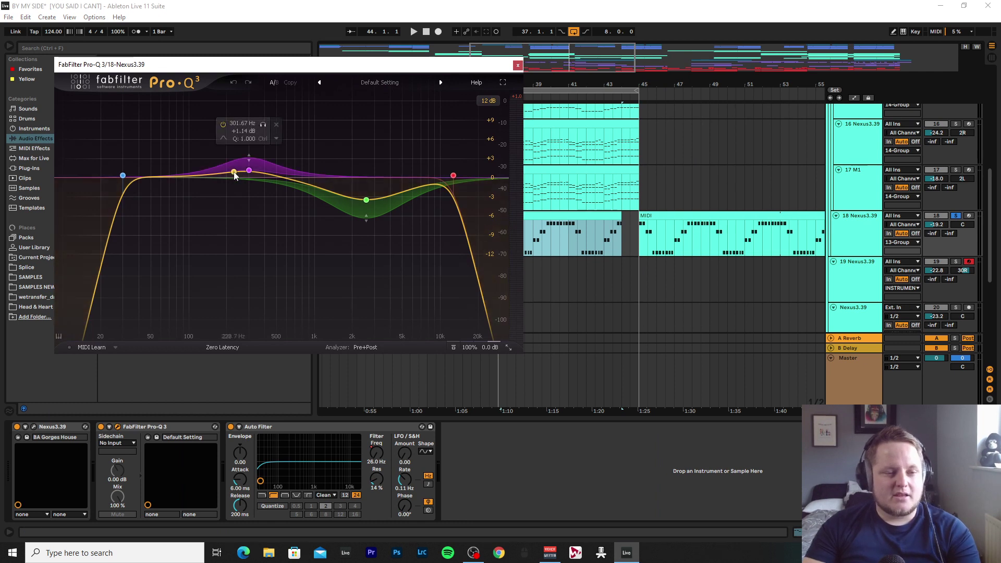
left_click(262, 126)
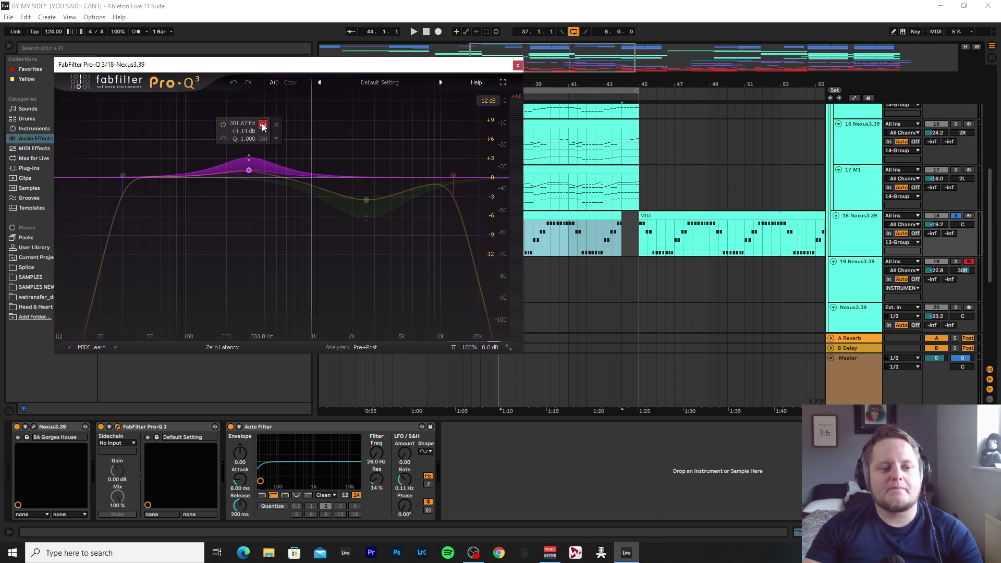
key("space")
left_click(263, 126)
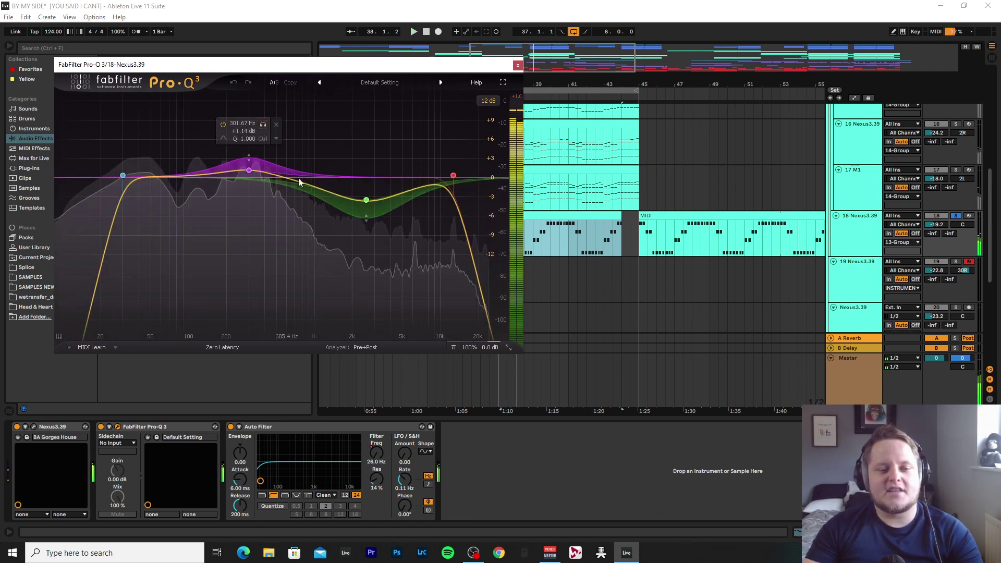
left_click(381, 238)
key("space")
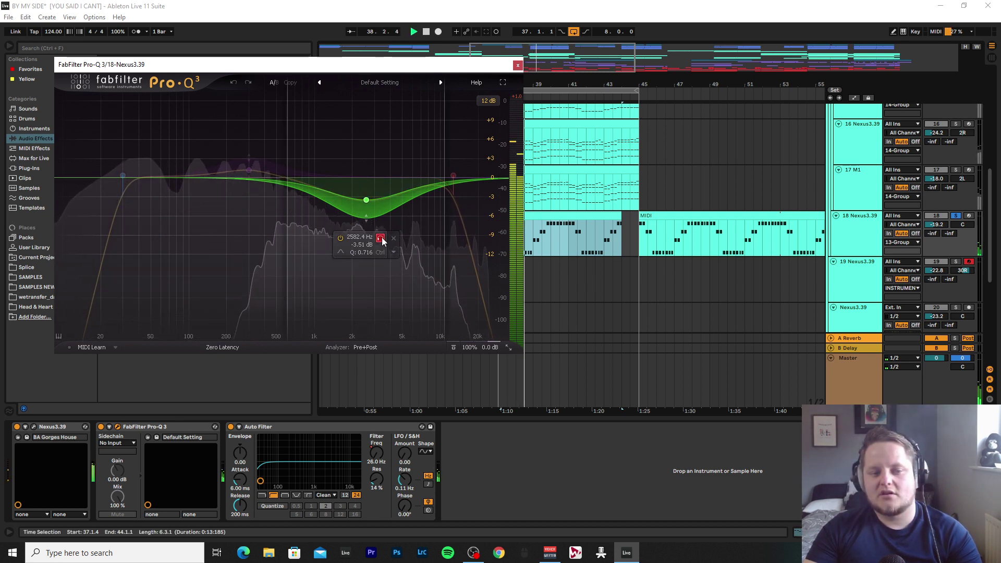
Stop auditioning the 2582.4 Hz band and close track 18's Pro-Q 3.
left_click(381, 239)
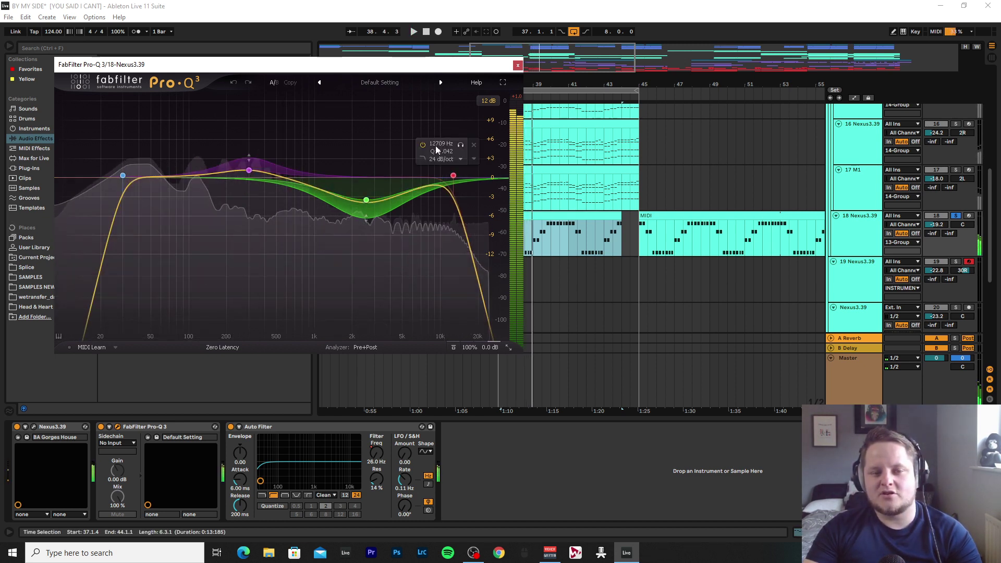
left_click(518, 65)
scroll(553, 168, "down", 3)
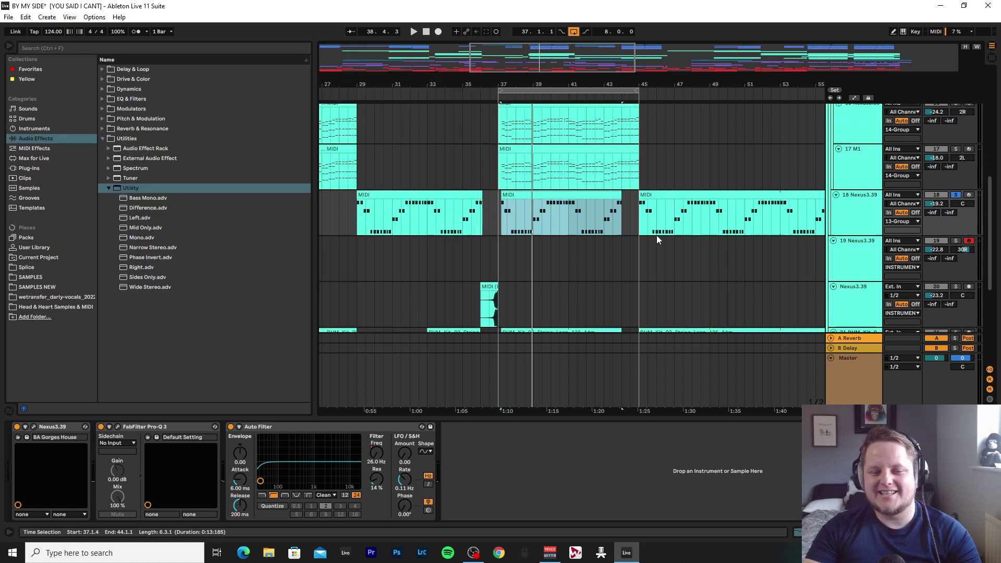
Unsolo track 18 and play the arrangement from 34.4.1 through the transition into bar 37.
left_click_drag(508, 55, 554, 62)
right_click(555, 91)
left_click(566, 97)
left_click(441, 147)
key("space")
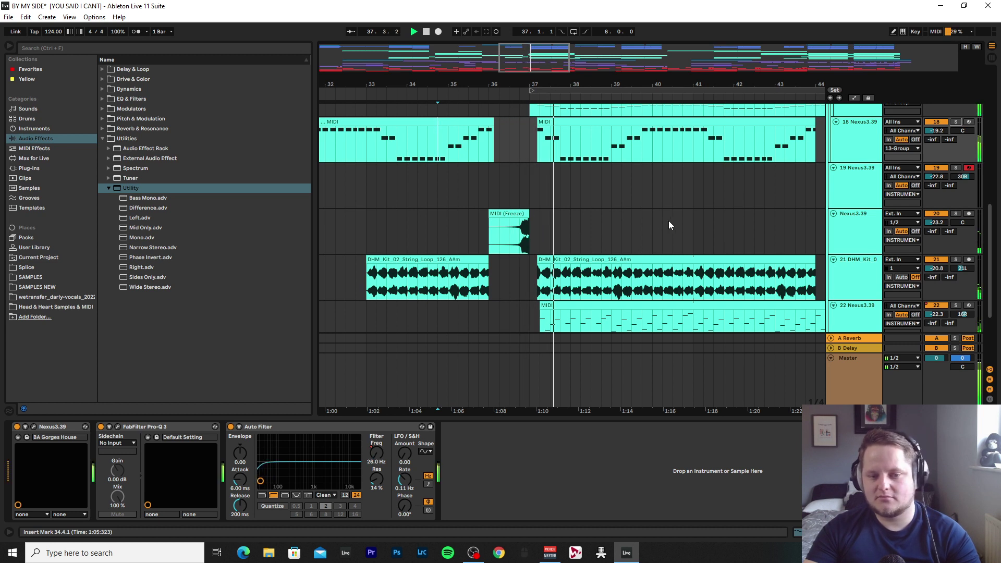
scroll(670, 225, "up", 1)
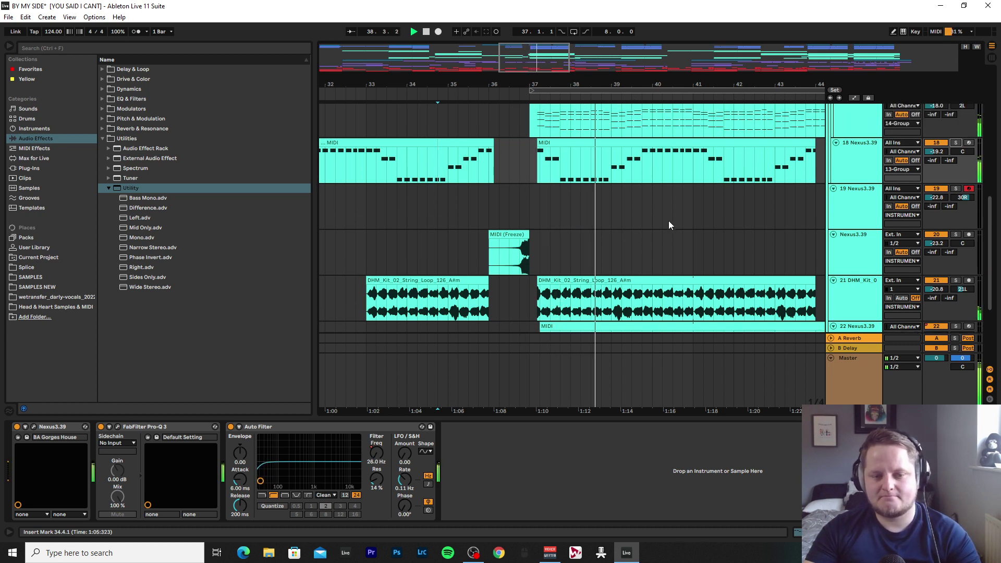
scroll(668, 220, "up", 2)
left_click_drag(541, 50, 541, 88)
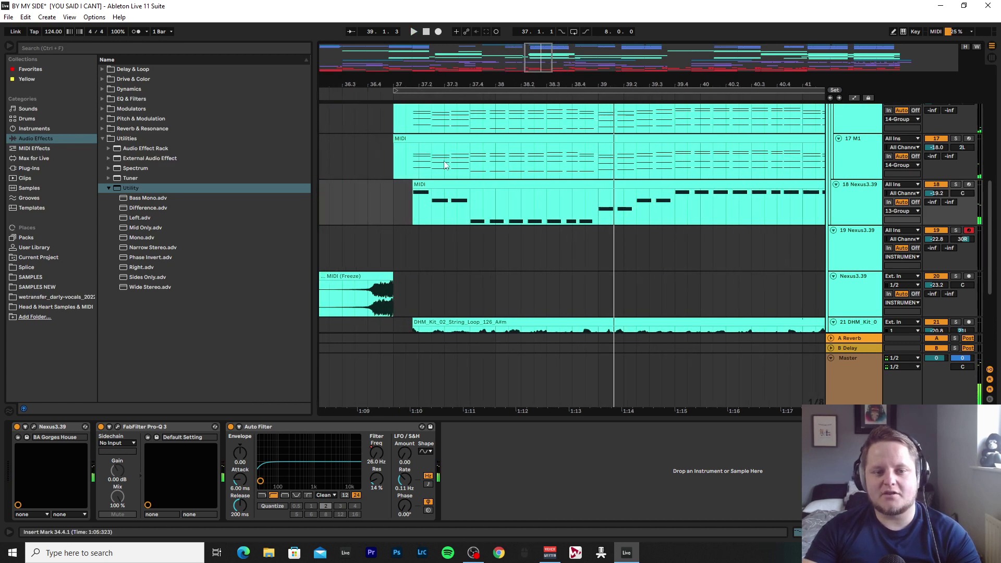
Duplicate track 15 Nexus3.39 together with its bar 37 MIDI clip.
scroll(445, 168, "up", 5)
left_click_drag(417, 164, 411, 191)
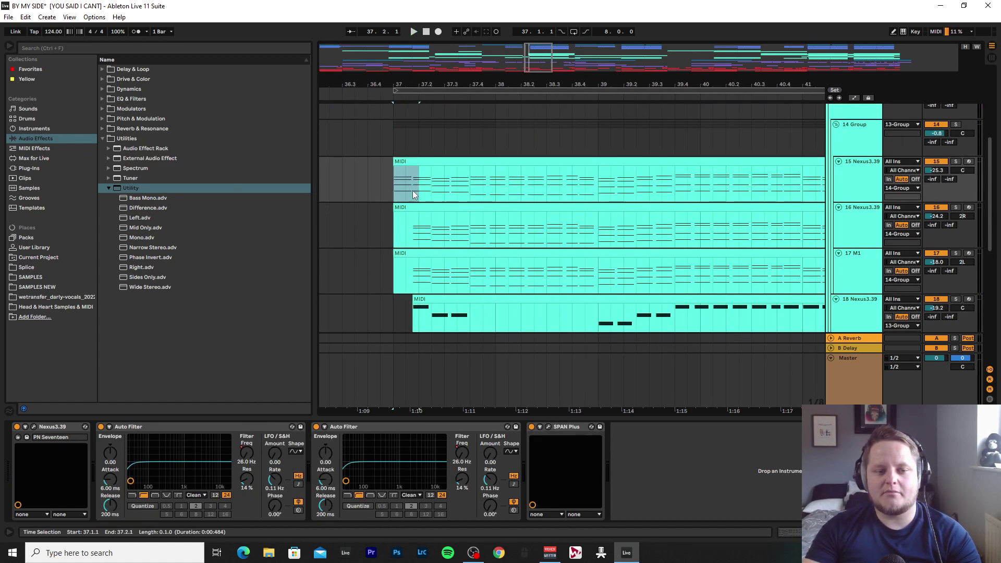
left_click_drag(531, 57, 535, 59)
left_click(468, 183)
right_click(854, 190)
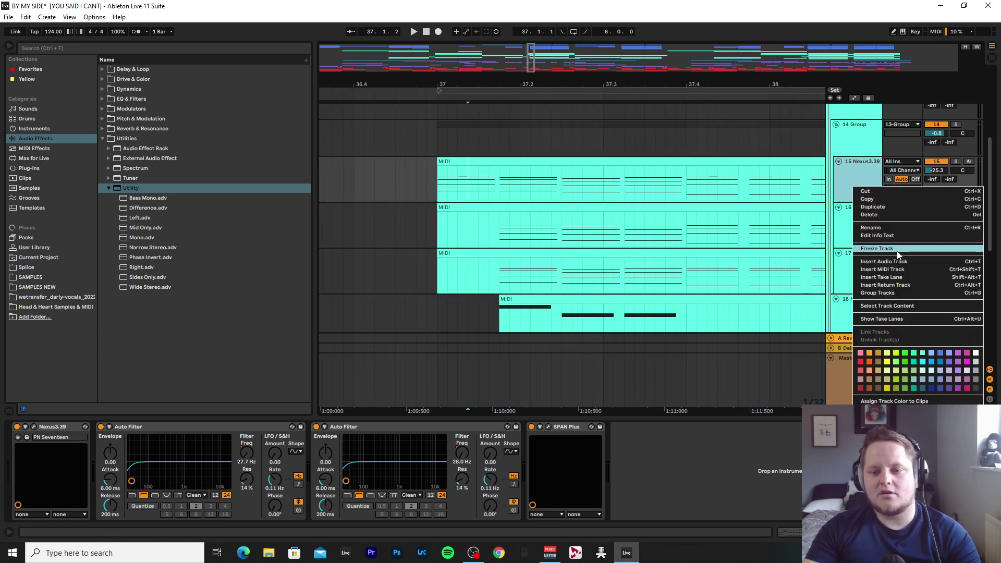
left_click(442, 190)
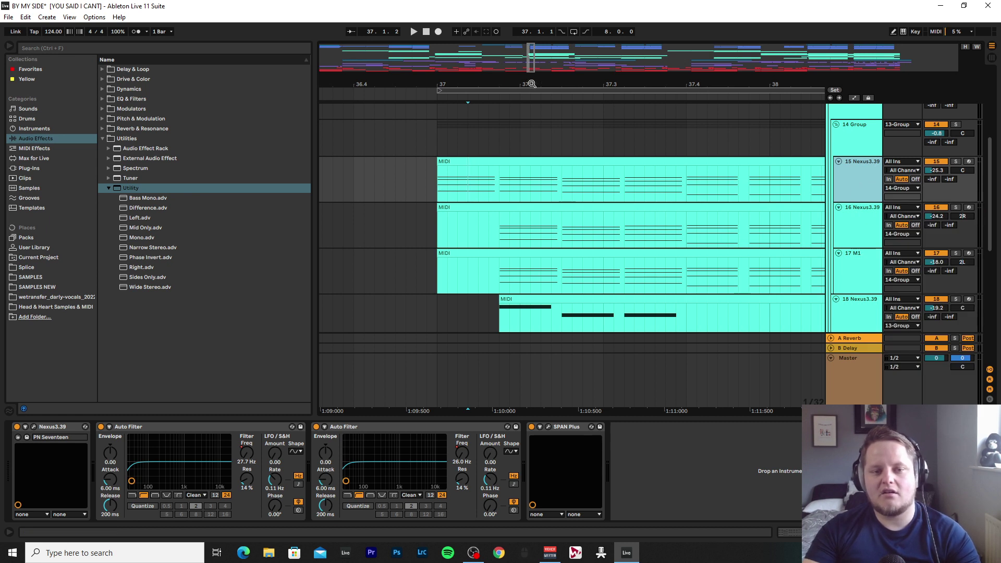
left_click_drag(532, 83, 531, 98)
Cut the bar 37 clip on duplicated track 16 down to its first chord, ending at 37.1.4, and play it soloed.
left_click_drag(550, 243, 517, 246)
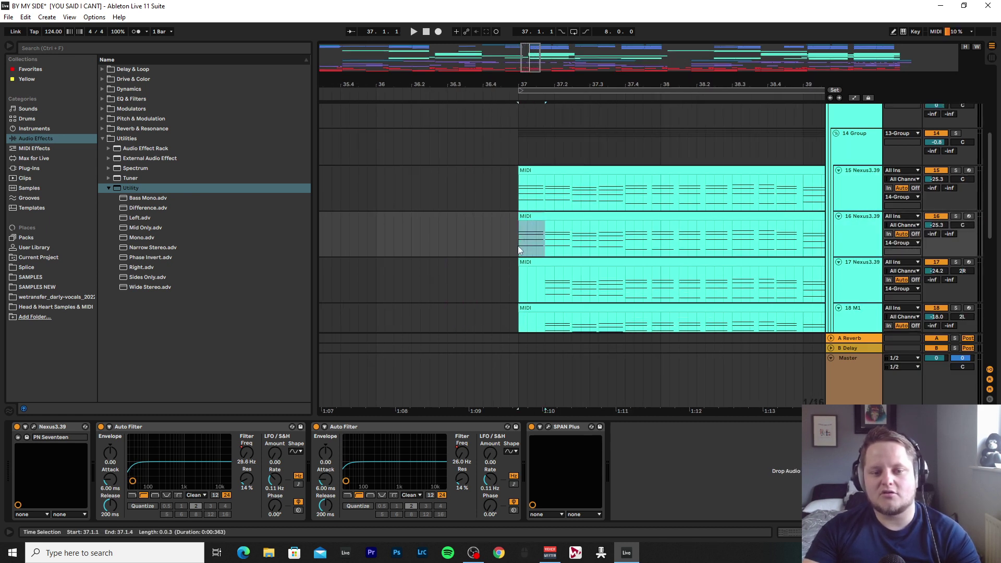
key("Delete")
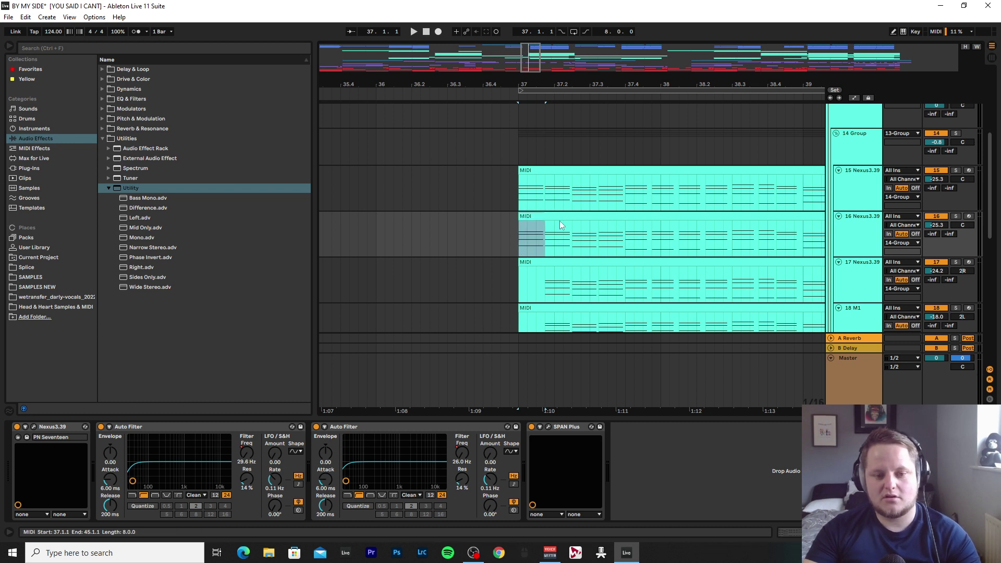
left_click(560, 225)
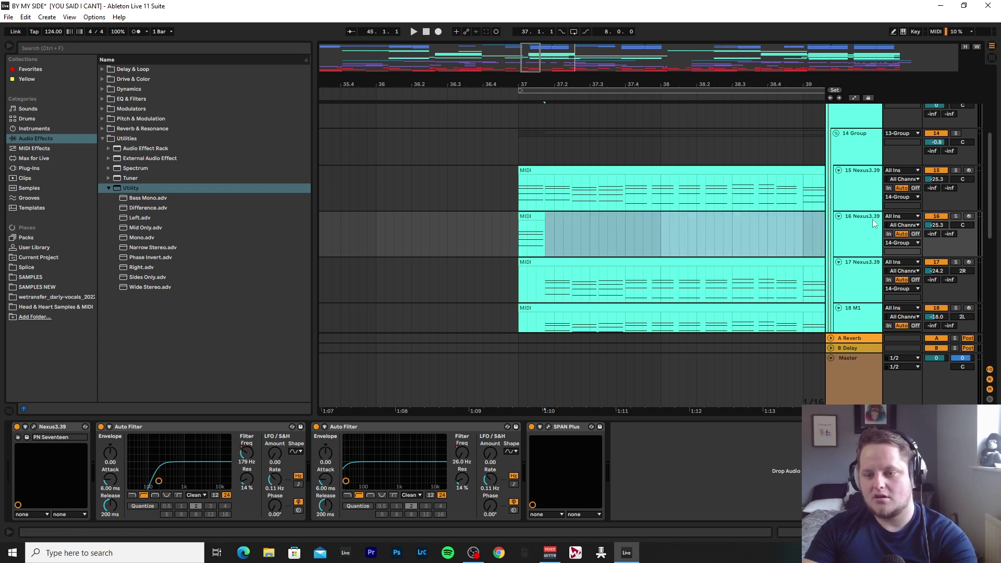
left_click(956, 215)
key("Delete")
left_click(543, 221)
key("space")
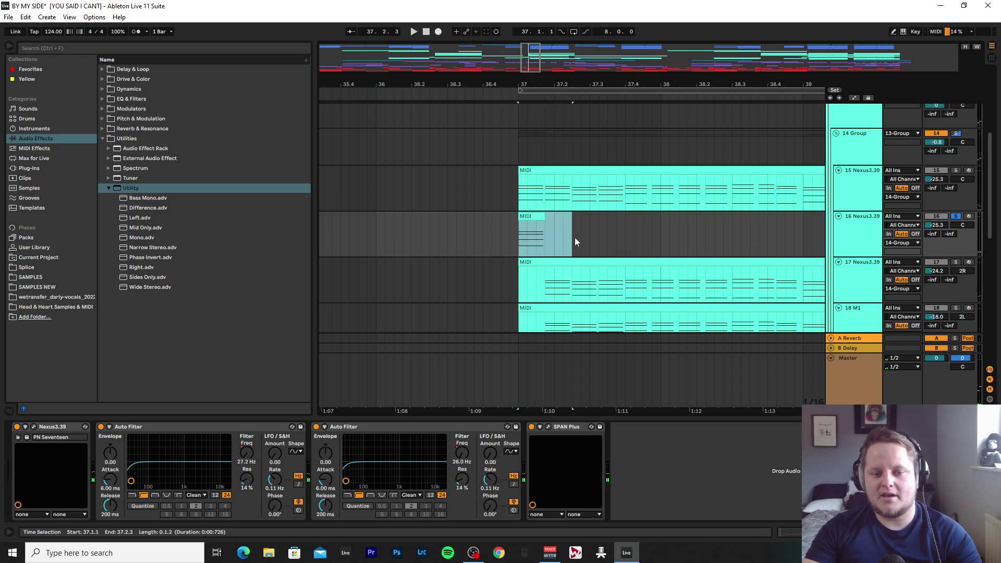
Remove all other MIDI clips from track 16, keeping only the single chord at bar 37.
left_click_drag(576, 241, 592, 237)
right_click(525, 218)
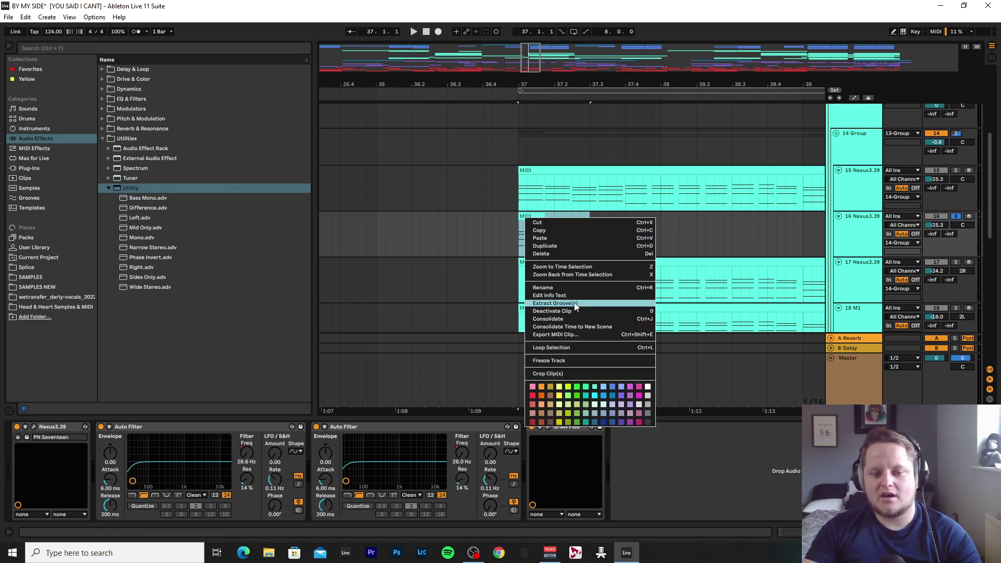
left_click(572, 274)
left_click_drag(803, 225, 328, 237)
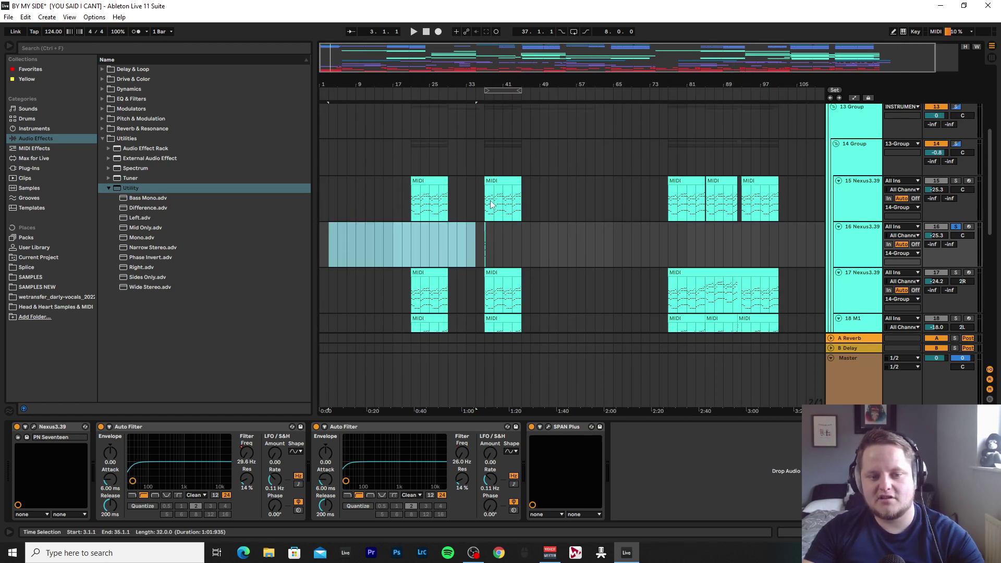
Freeze track 16 and flatten it to audio.
scroll(492, 204, "up", 8)
left_click(538, 228)
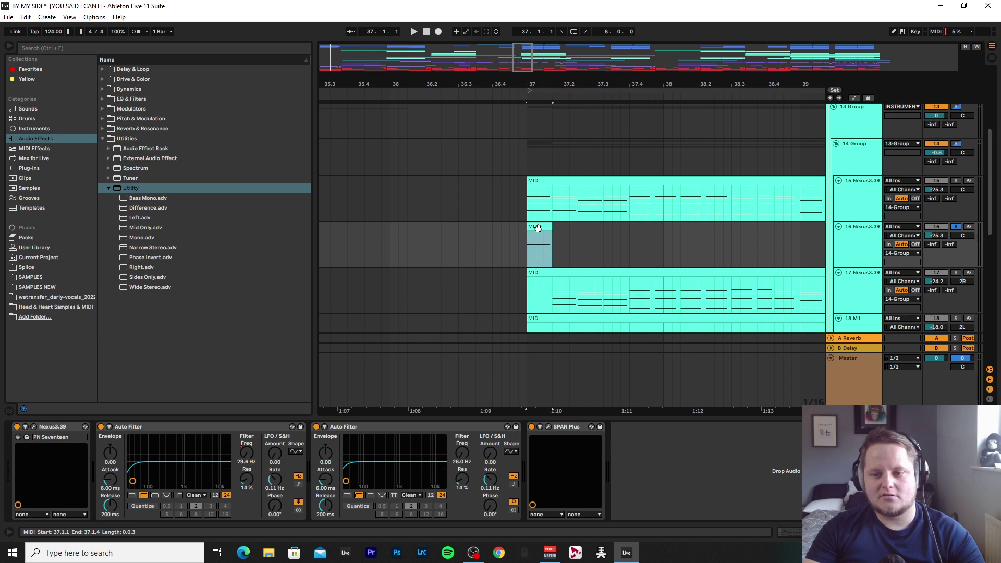
right_click(537, 228)
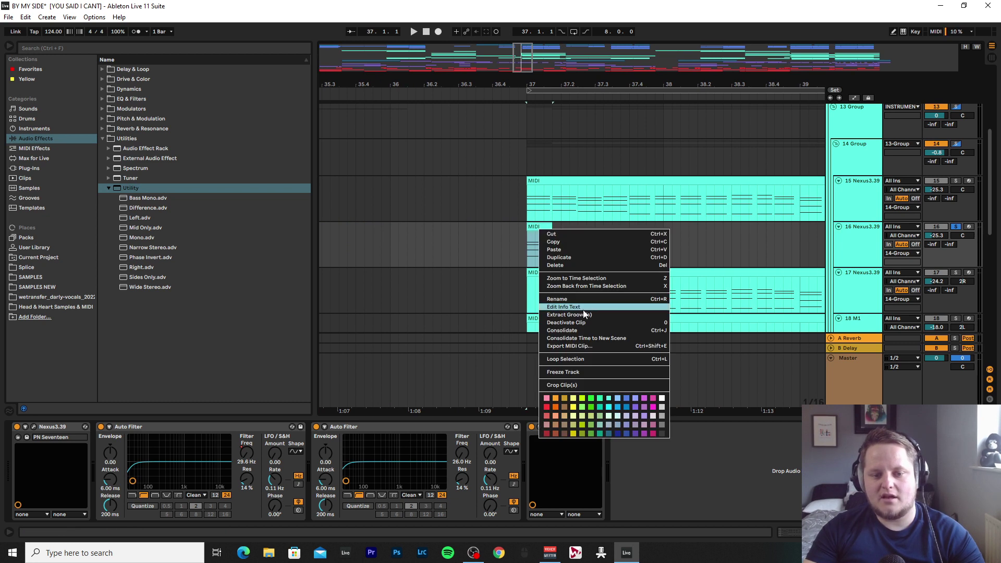
right_click(863, 238)
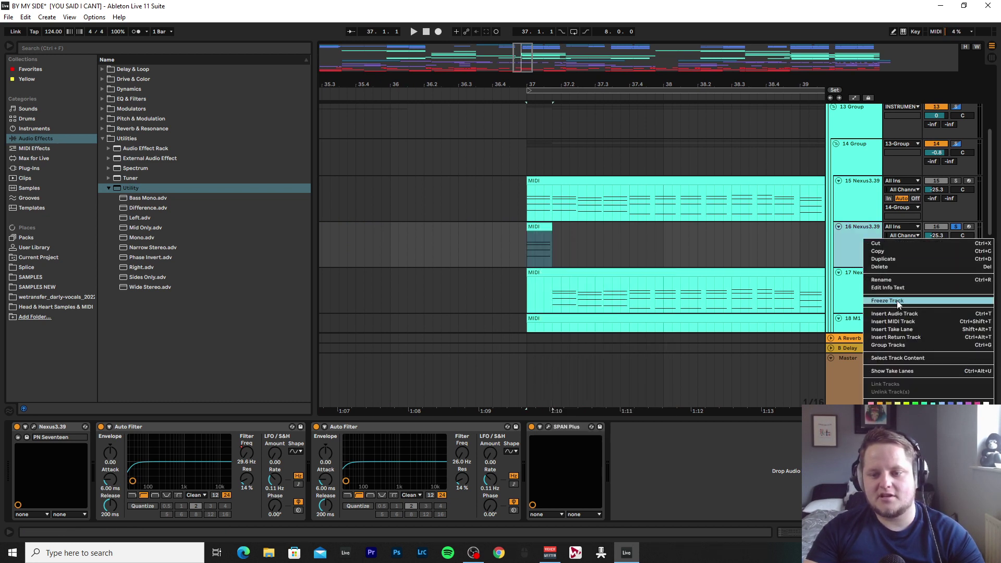
left_click(887, 301)
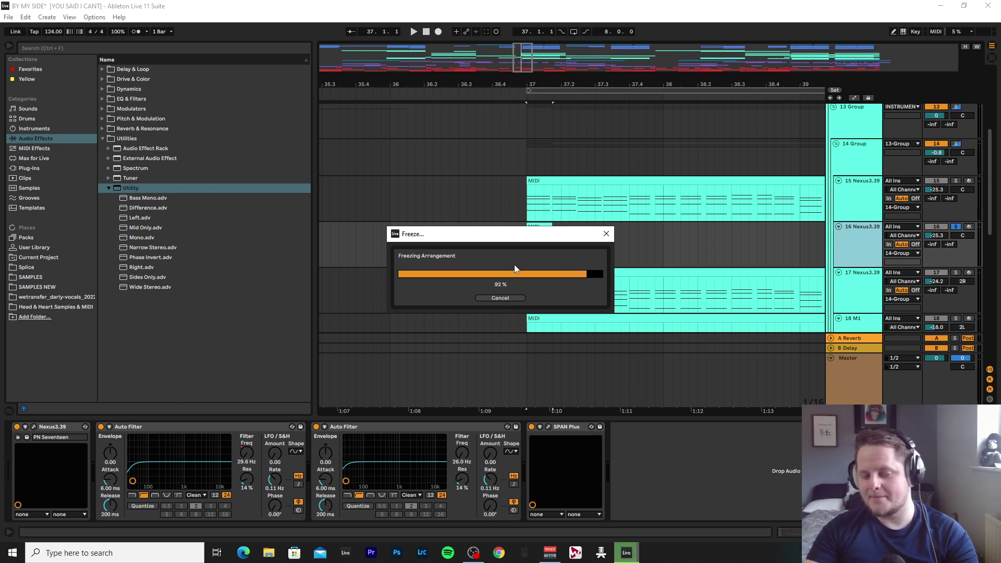
right_click(544, 232)
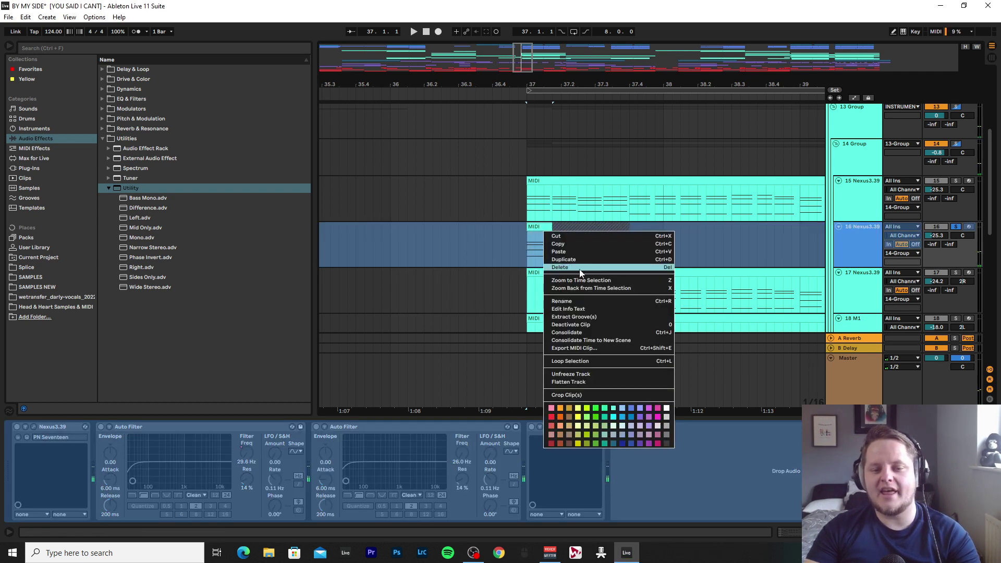
right_click(849, 234)
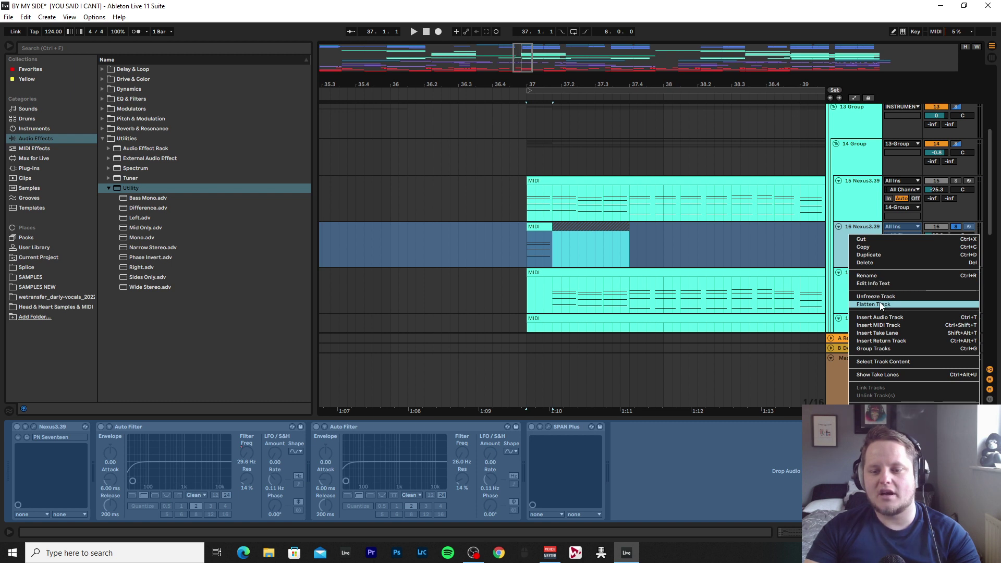
left_click(880, 306)
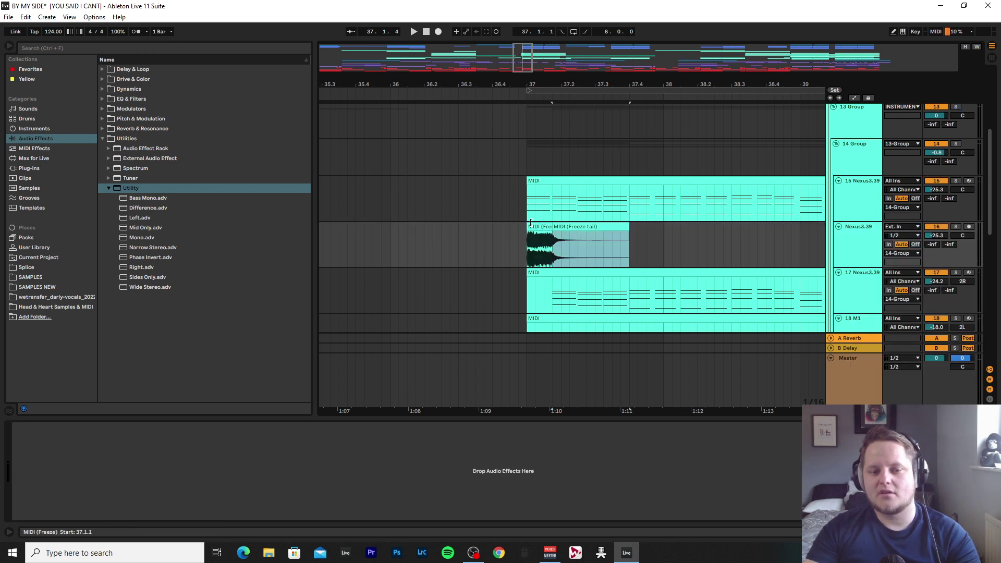
Replace the freeze tail by extending the chord's audio clip to about 37.4.2, and set its warp mode to Pro.
key("Delete")
left_click_drag(551, 228, 640, 229)
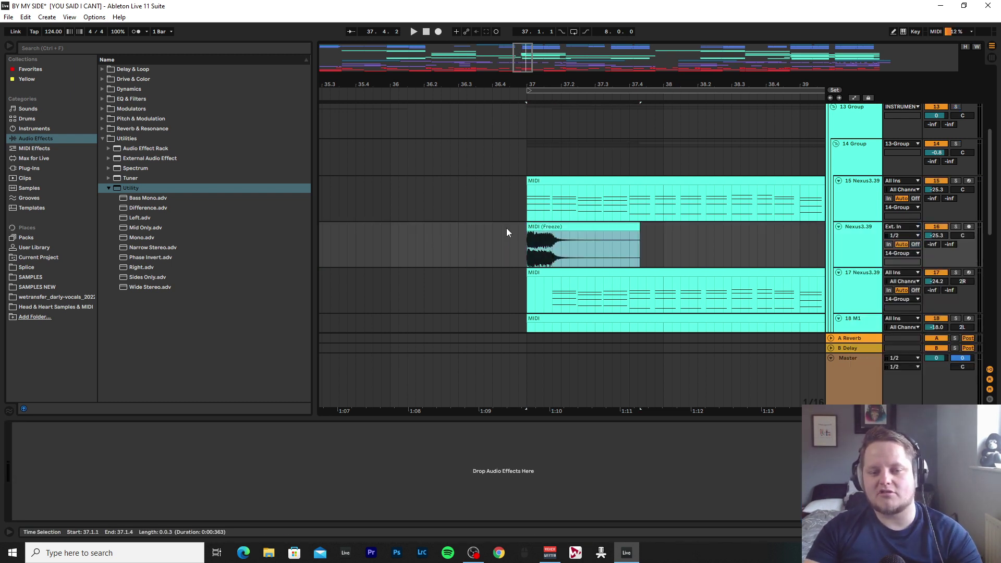
double_click(536, 226)
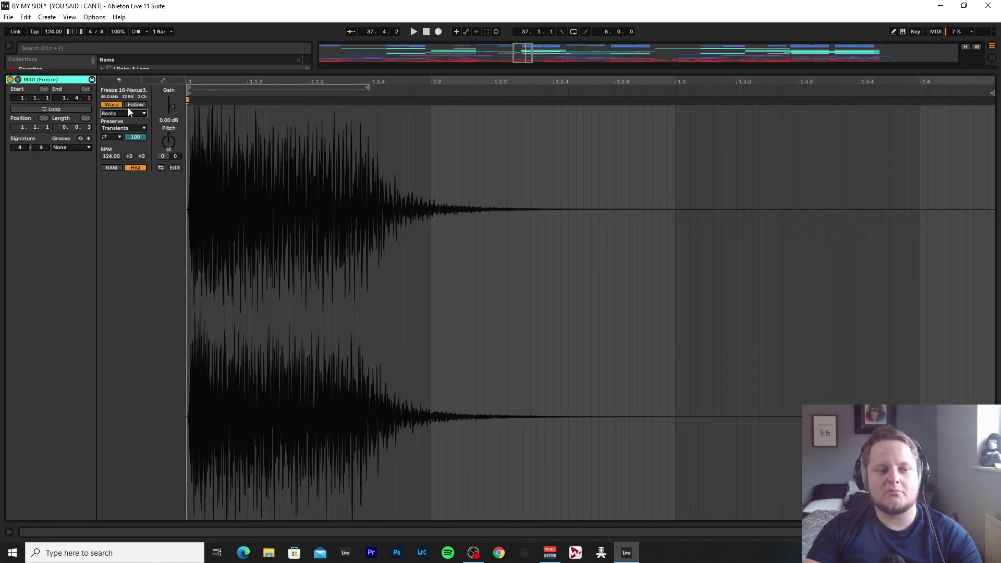
left_click(131, 161)
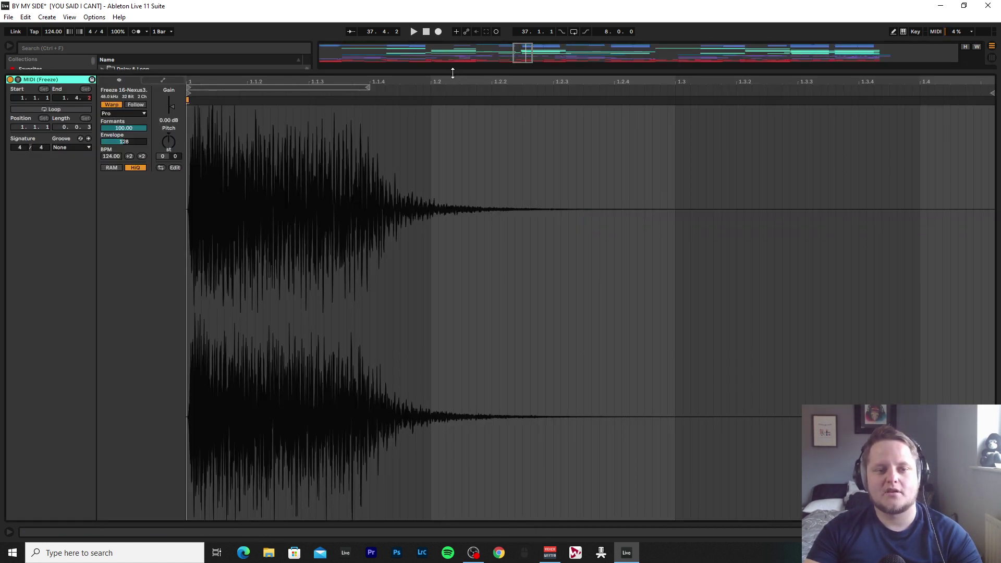
double_click(452, 73)
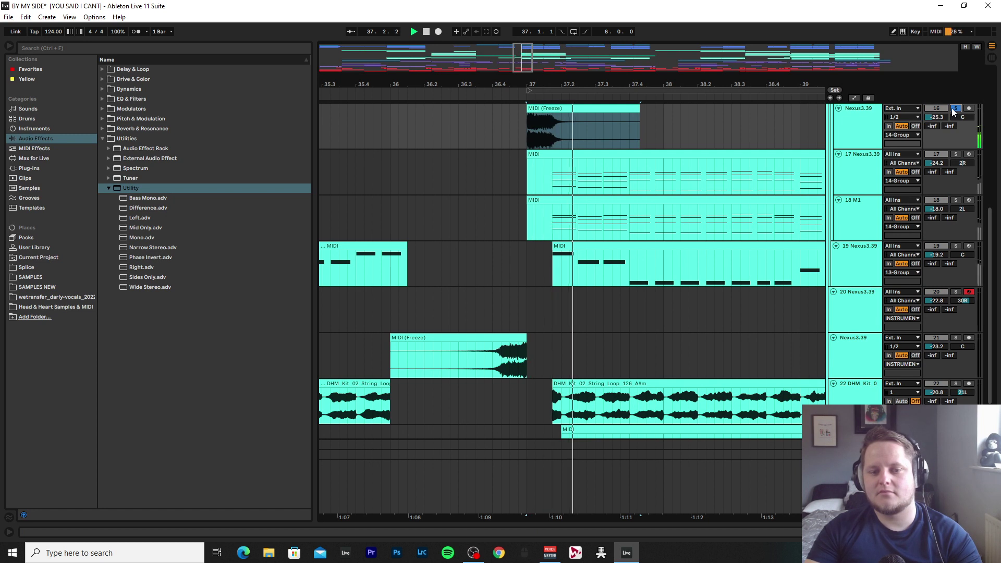
Reverse the chord's audio clip on track 16 and return to the arrangement.
right_click(575, 109)
key("Escape")
double_click(575, 109)
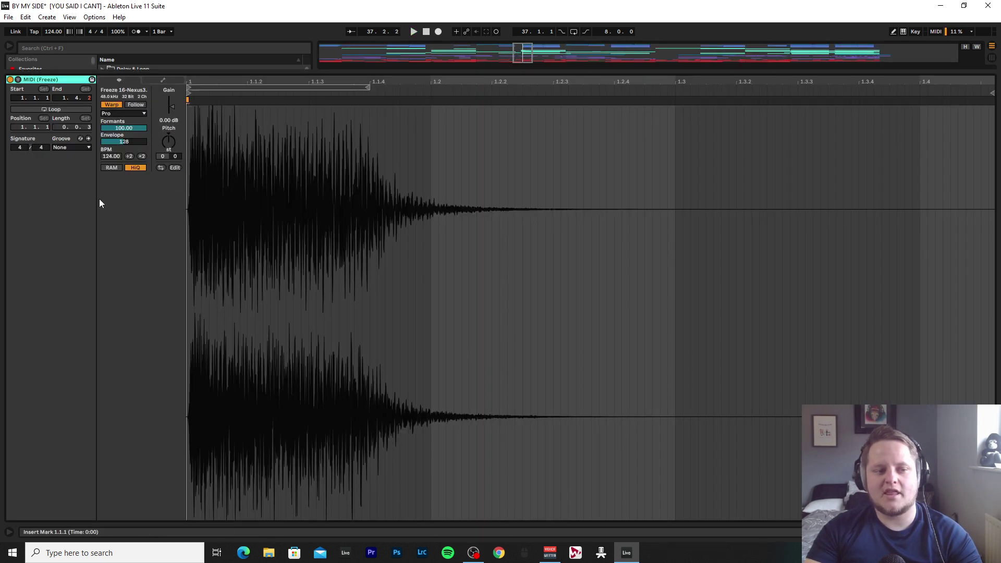
left_click(158, 168)
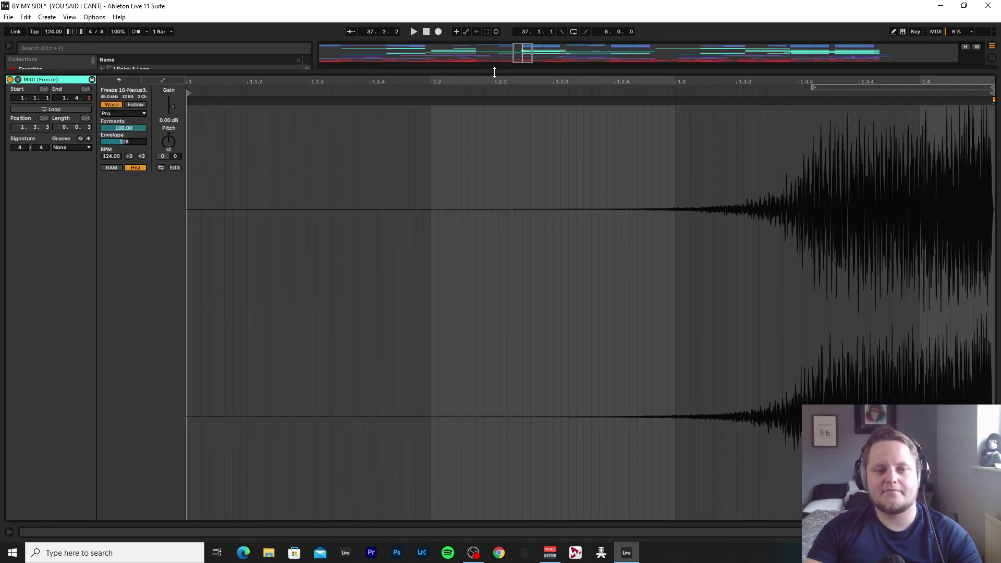
left_click_drag(495, 71, 513, 516)
Move the reversed chord clip earlier so that it ends right at bar 37.
left_click_drag(617, 170, 517, 175)
left_click(479, 175)
left_click_drag(493, 81, 376, 167)
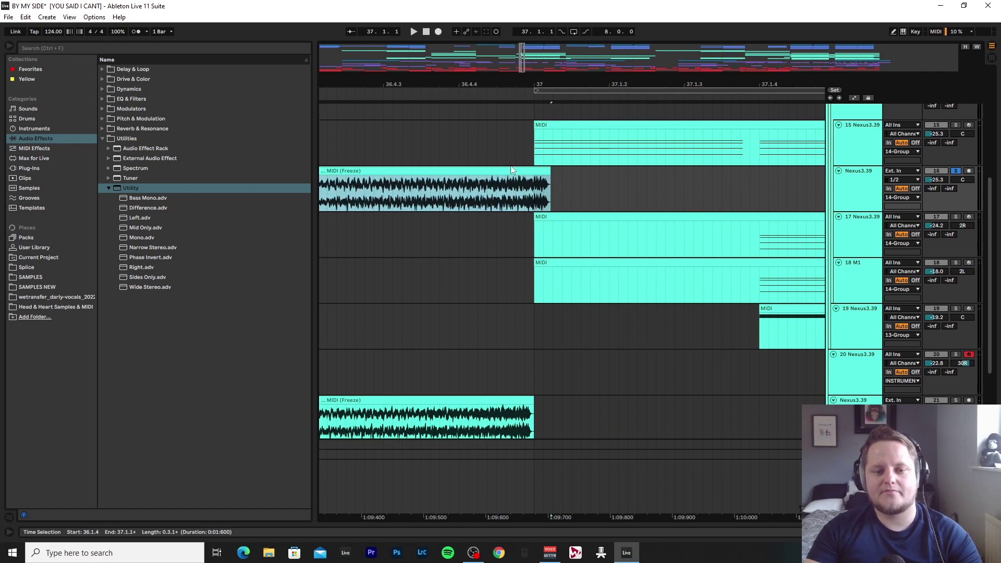
left_click_drag(530, 170, 512, 178)
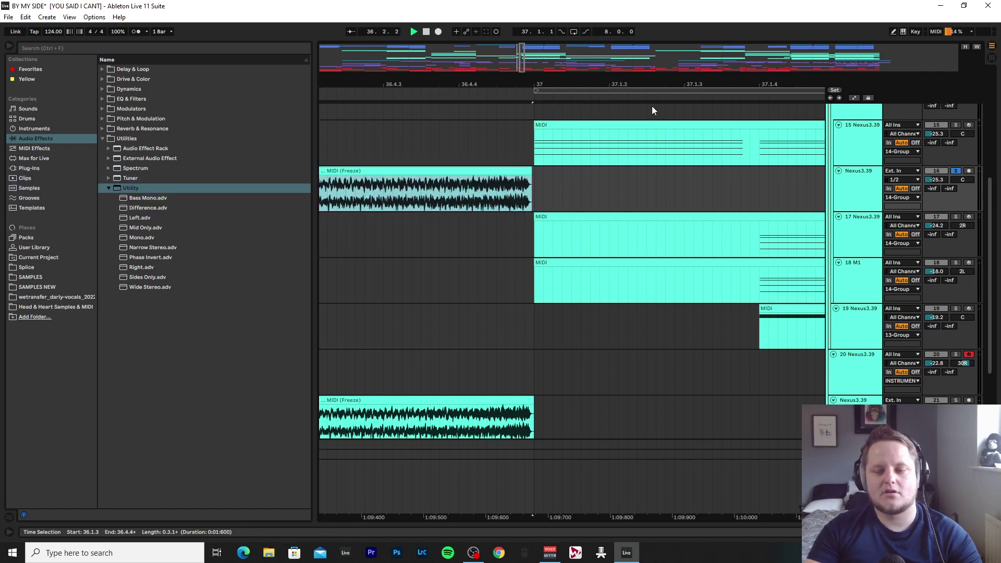
Play track 21's existing reversed clip in solo for comparison, and clear the solos on tracks 16 and 21.
scroll(956, 313, "down", 2)
left_click(955, 349)
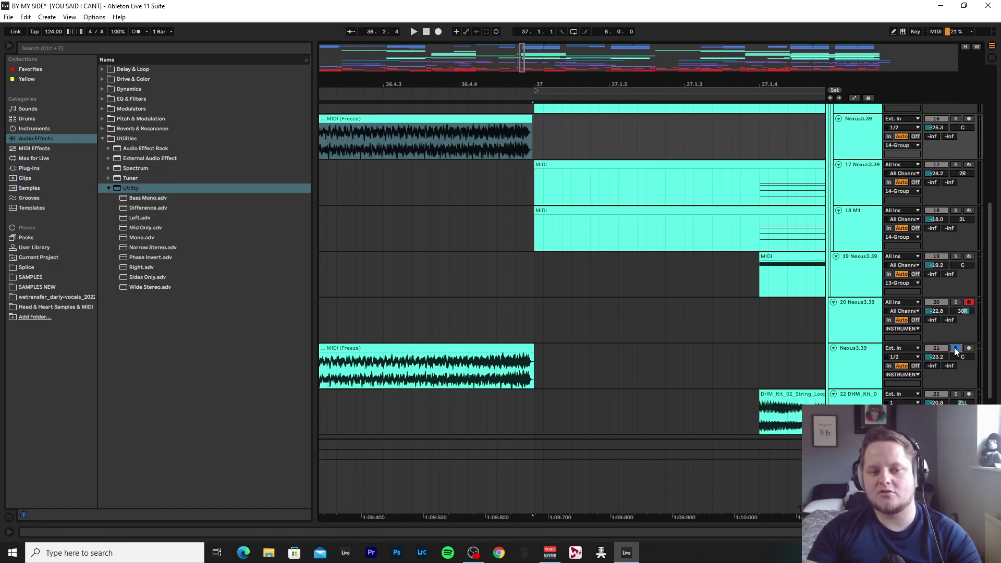
left_click(956, 122)
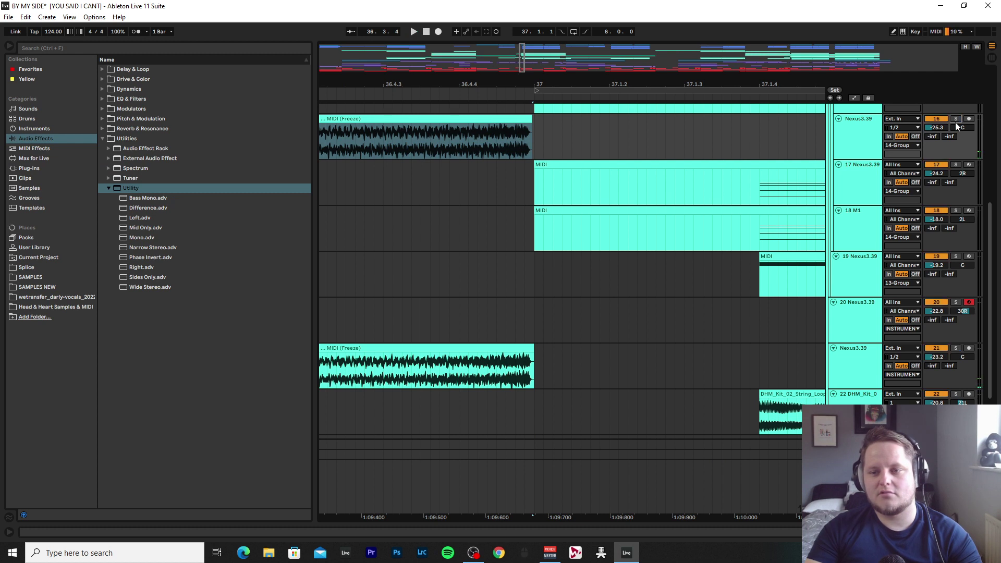
Play the full mix from 36.3.1 to hear the reversed chord lead into bar 37.
left_click_drag(520, 57, 533, 133)
left_click(556, 156)
key("space")
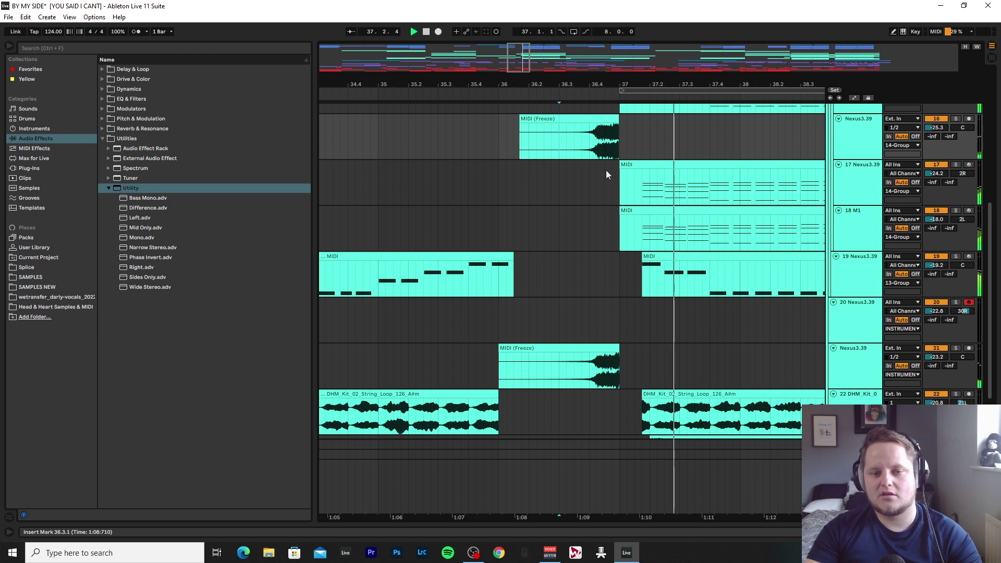
key("space")
Nudge track 16's reversed clip slightly later and trim the start of track 15's clip to 37.1.4.
left_click_drag(612, 119, 616, 120)
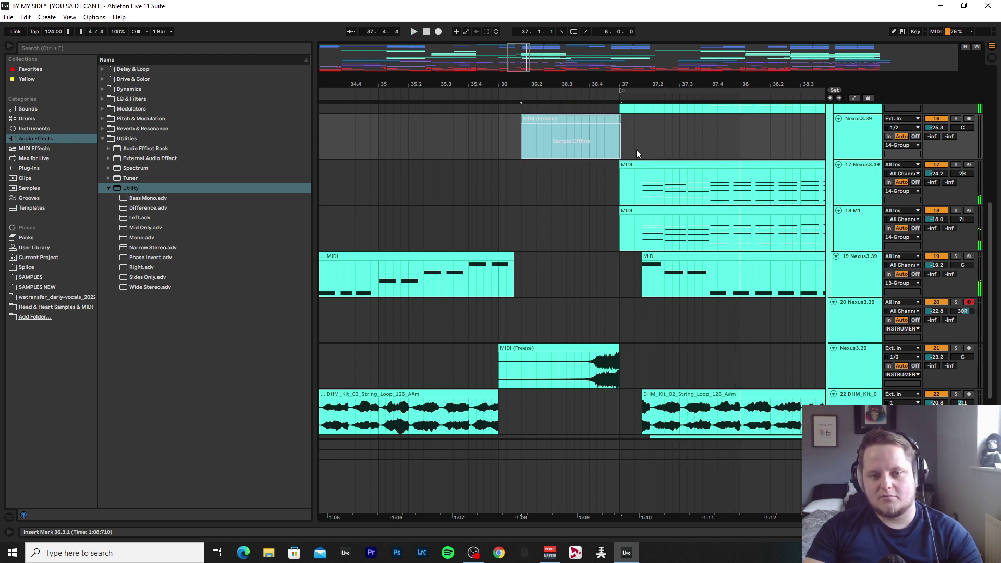
scroll(630, 177, "up", 3)
left_click_drag(622, 197, 643, 202)
Play the full mix from 36.2.4 to check the adjusted reversed chord transition.
left_click(552, 201)
key("space")
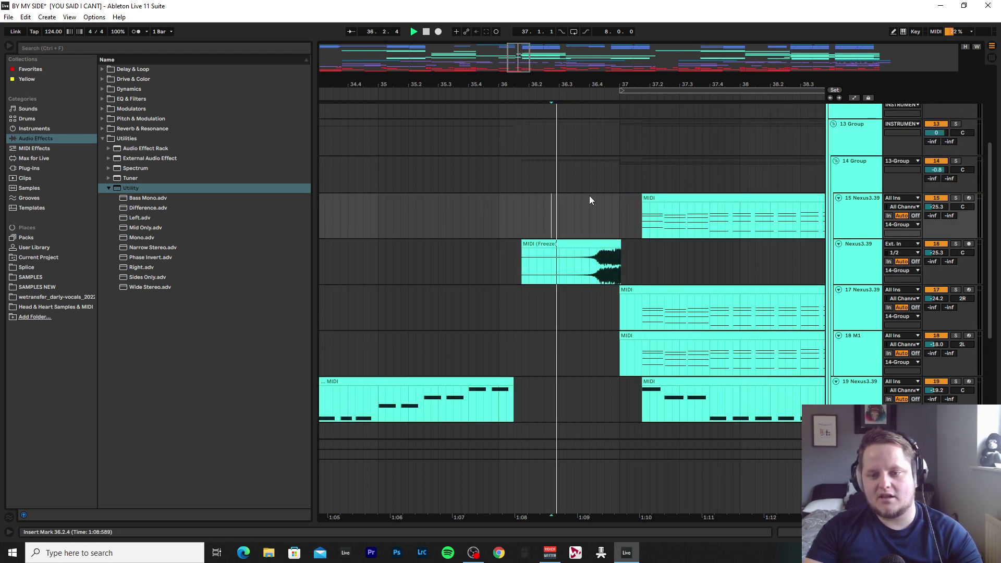
scroll(605, 198, "down", 4)
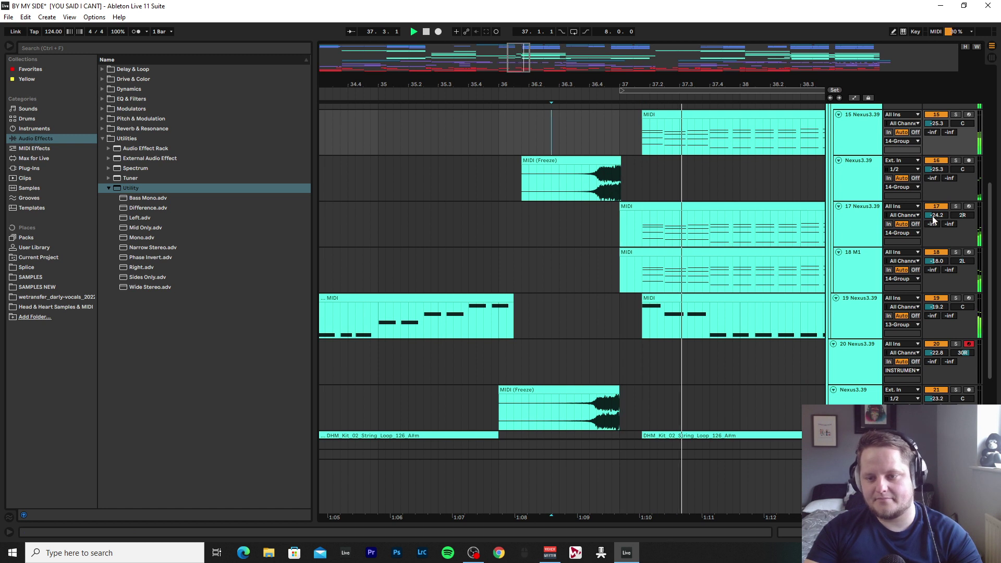
Delete track 16's reversed piano clip at bar 36 and remove the emptied track.
key("space")
left_click(603, 161)
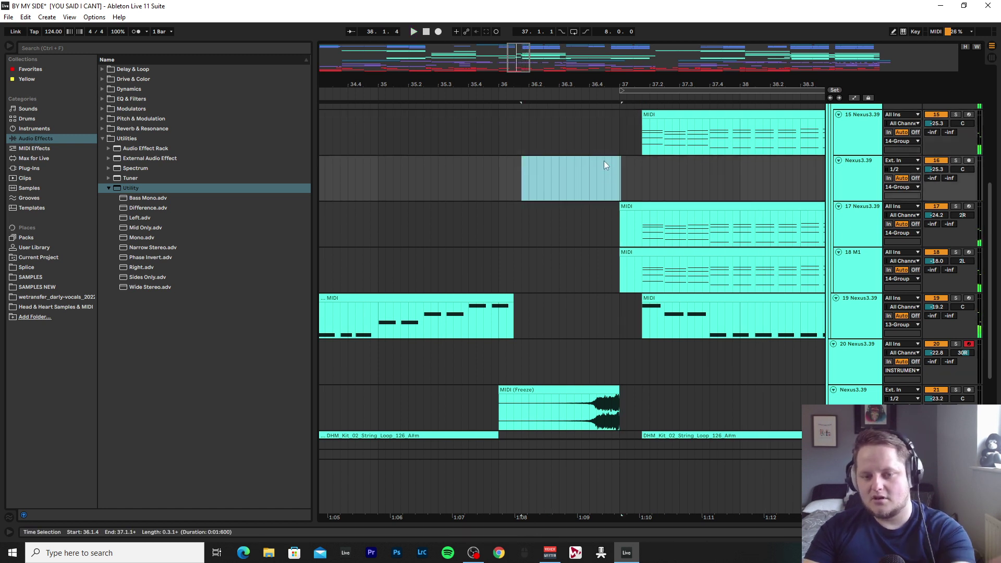
key("Delete")
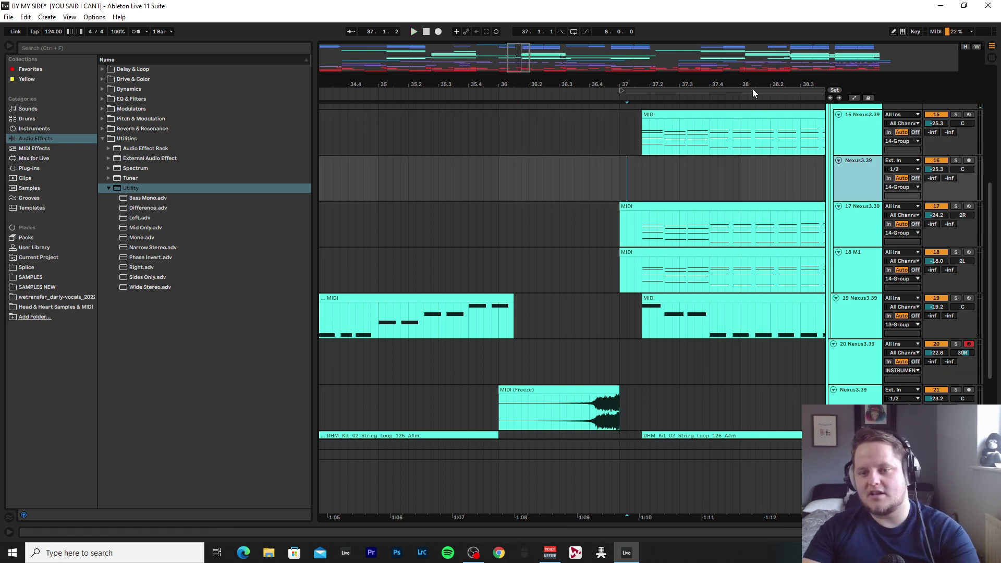
key("Delete")
Play track 21's DHM_Kit string loop clip at bar 37 in solo, and clear the track's solo.
left_click_drag(499, 80, 488, 41)
scroll(520, 286, "down", 4)
left_click(522, 289)
left_click(959, 276)
key("space")
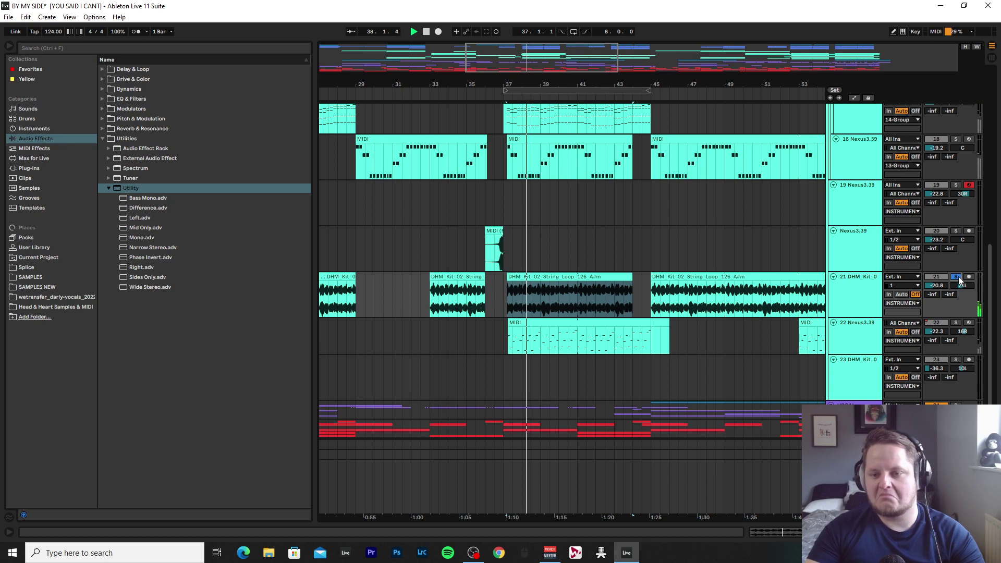
left_click(959, 277)
Play track 22 in solo from 37.1.4 and view the preset loaded in its Nexus instrument.
left_click(957, 324)
key("space")
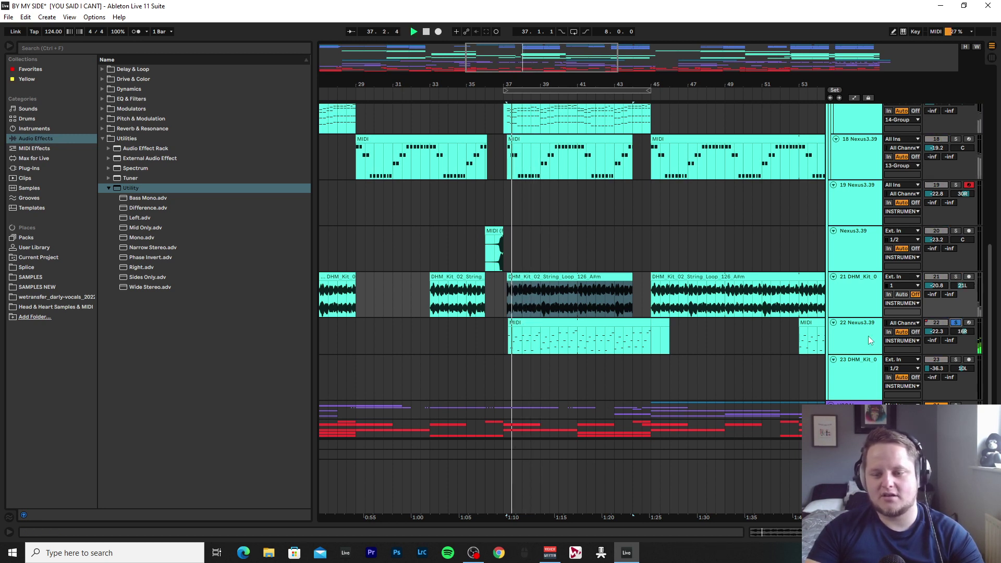
left_click(868, 337)
left_click(868, 335)
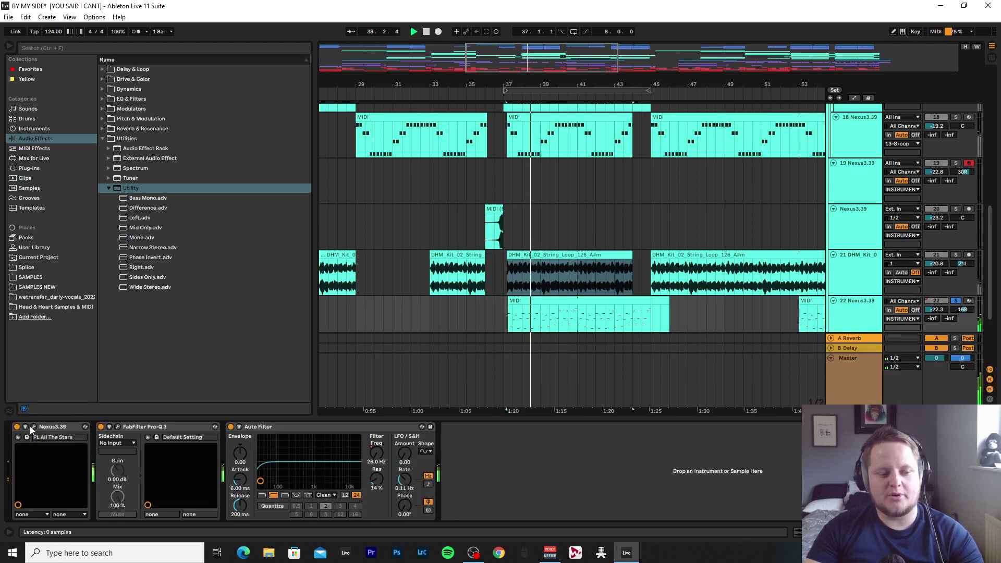
left_click(33, 426)
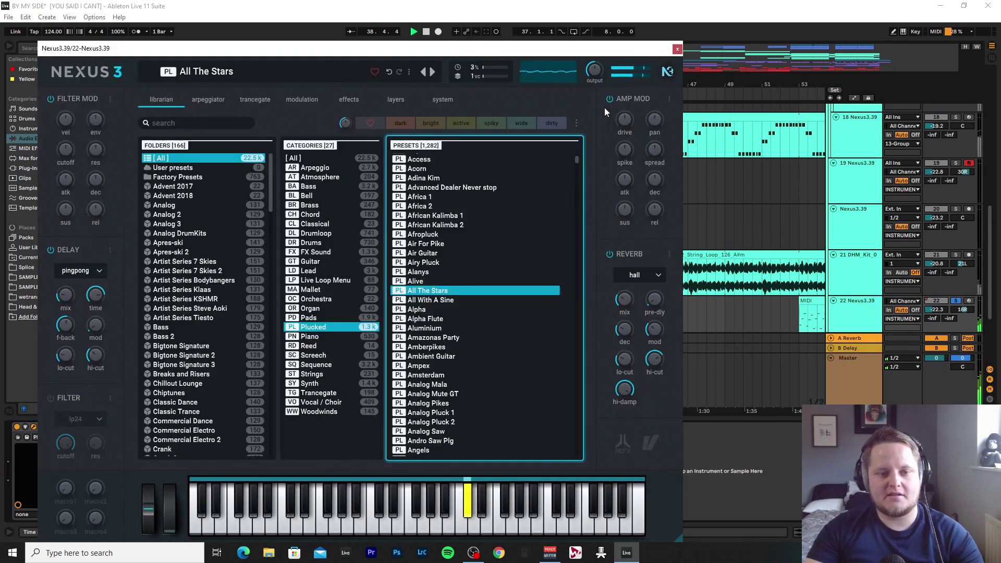
left_click(678, 50)
View the FabFilter Pro-Q 3 curve on track 22 and clear the track's solo.
left_click(118, 428)
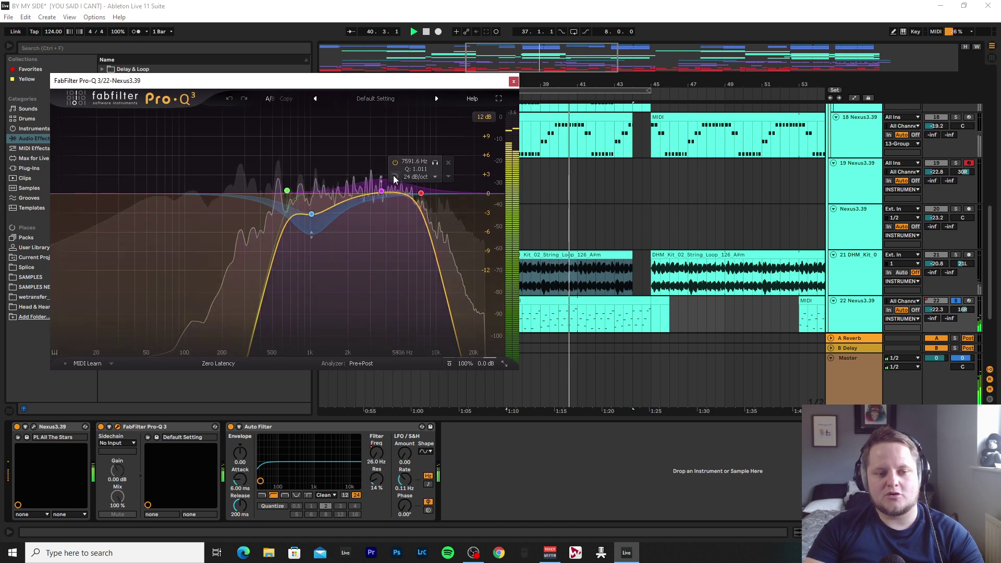
left_click(514, 82)
left_click(957, 303)
Play the full mix from 37.1.4 and collapse the INSTRUMENTS group.
key("space")
scroll(621, 280, "down", 2)
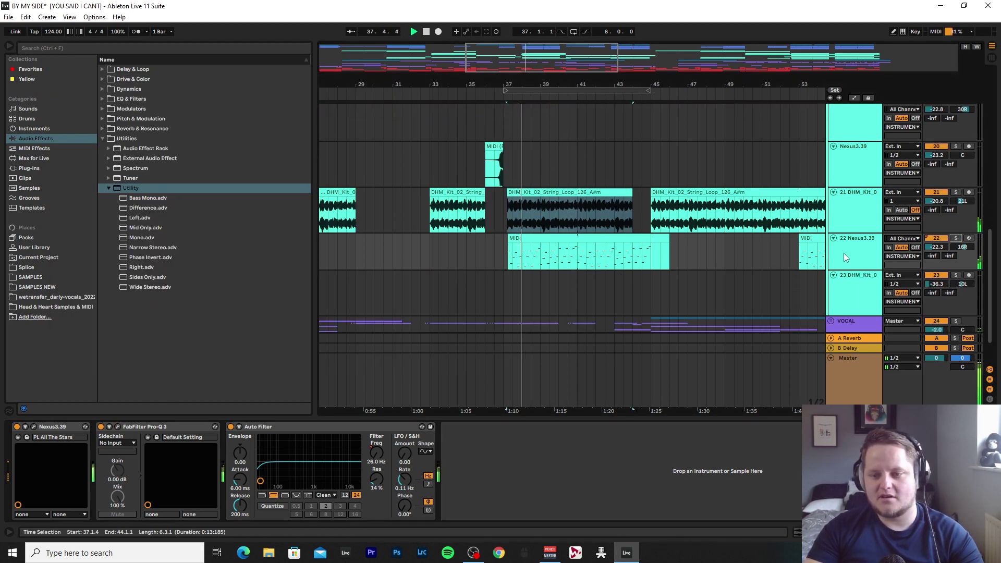
scroll(843, 252, "down", 2)
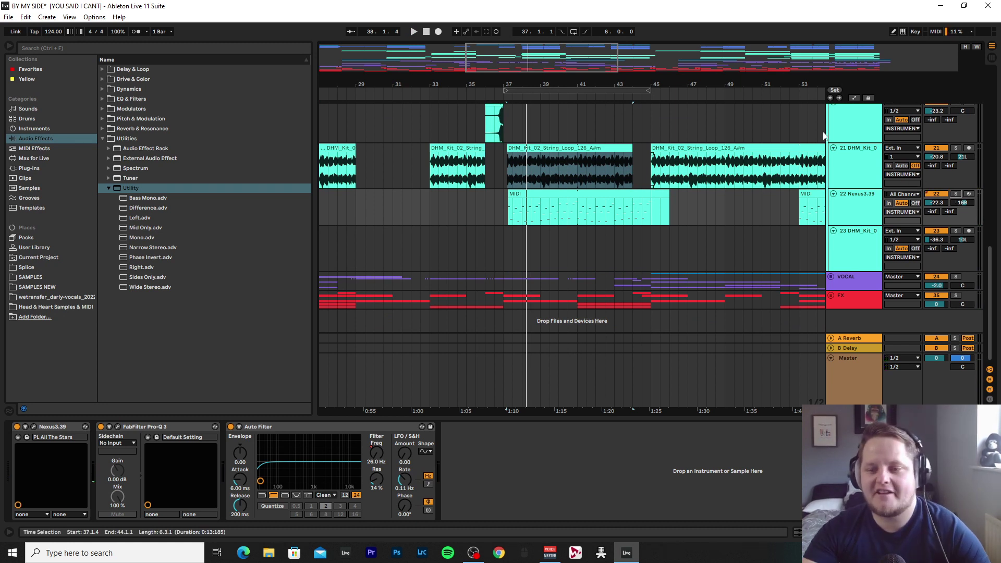
scroll(727, 180, "up", 10)
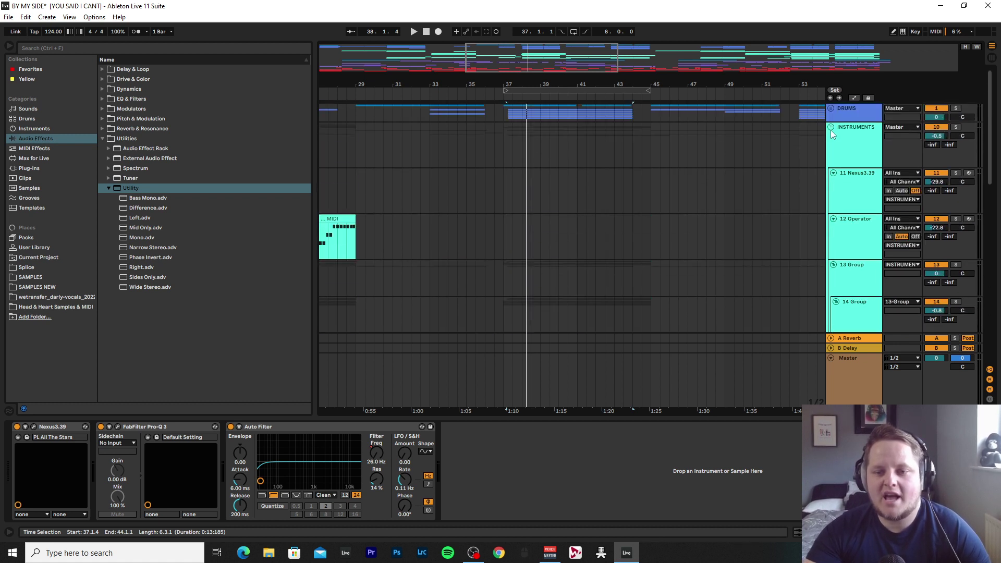
left_click(831, 129)
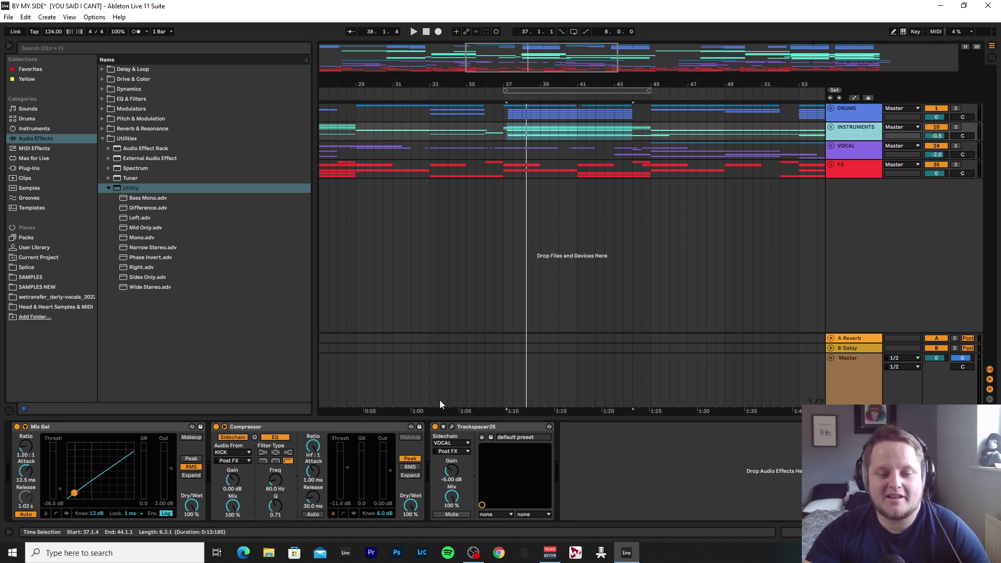
Play the INSTRUMENTS and VOCAL groups in solo from bar 37 with the INSTRUMENTS group's Trackspacer in view.
left_click(957, 147)
key("space")
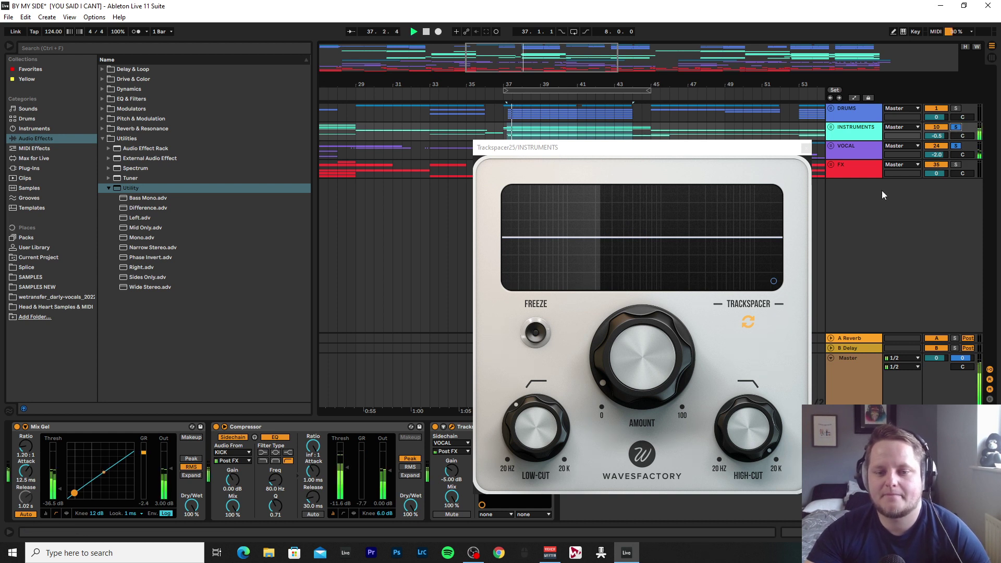
left_click_drag(758, 153, 302, 151)
left_click(508, 151)
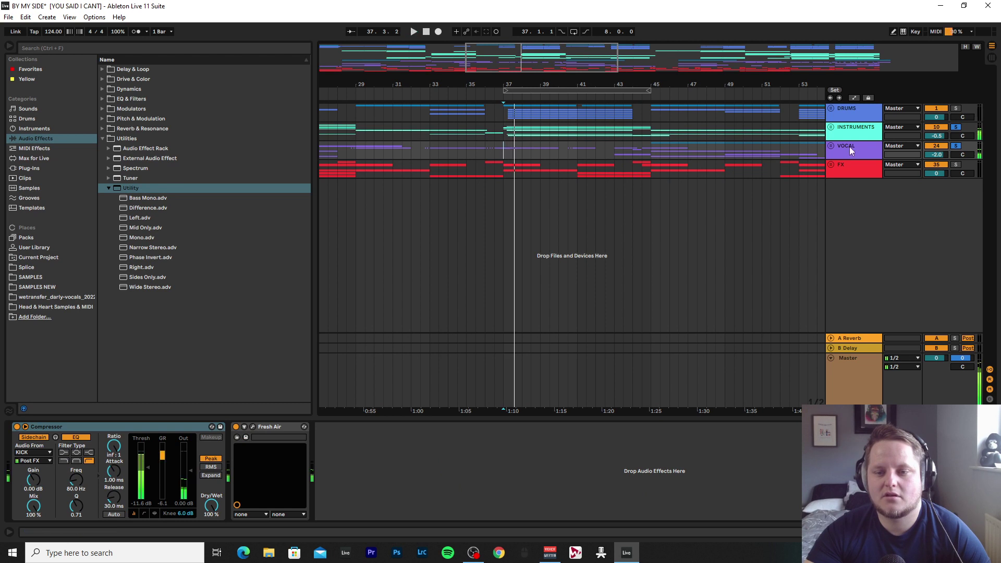
Play the soloed groups from 97.1.1 to examine how Trackspacer ducks the instruments under the vocal, and close the plug-in.
left_click_drag(538, 62, 925, 63)
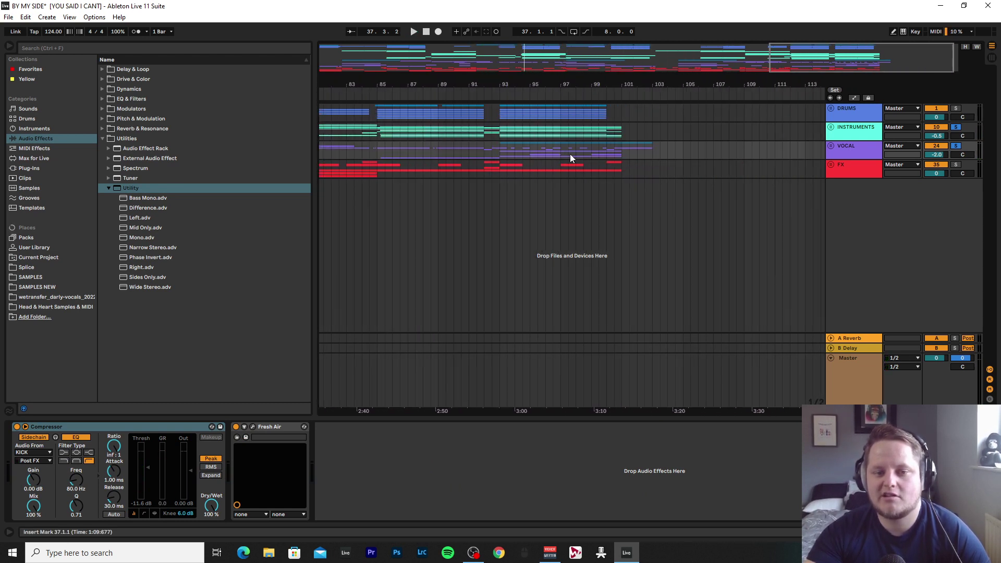
left_click(858, 135)
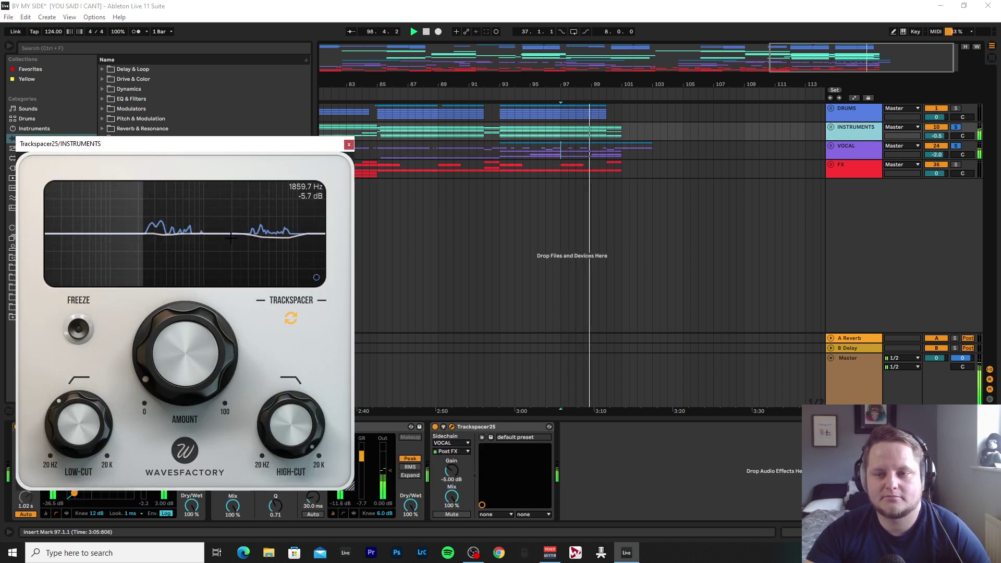
key("space")
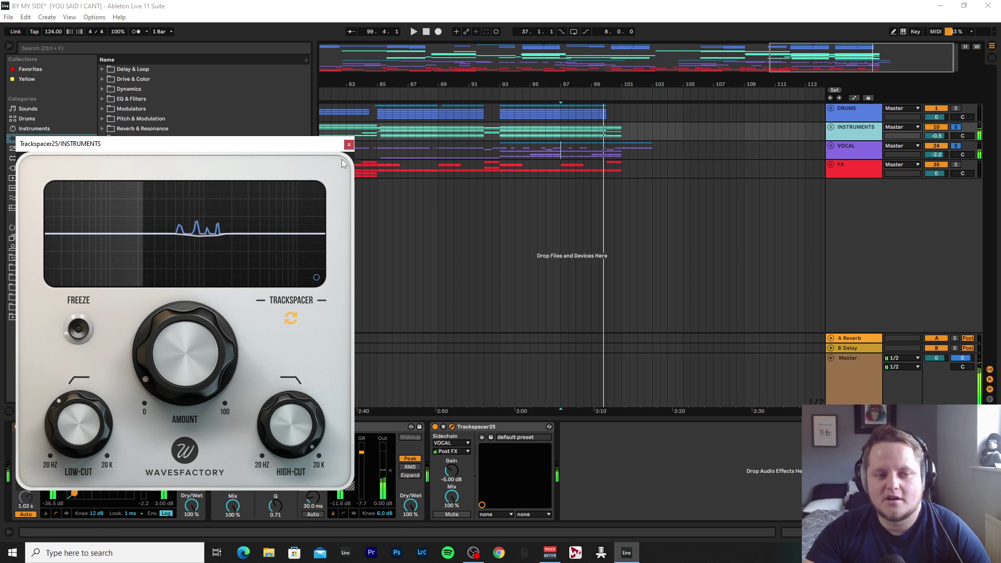
left_click(349, 145)
left_click(700, 417)
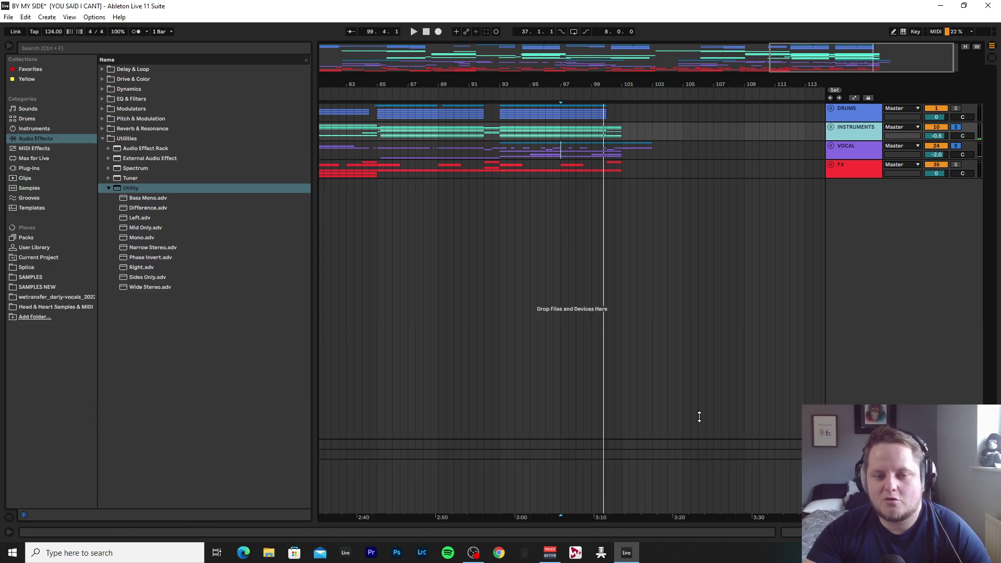
Play the soloed groups from 97.1.1 while viewing the Fresh Air settings on the VOCAL group, and close the plug-in.
double_click(863, 145)
left_click(253, 427)
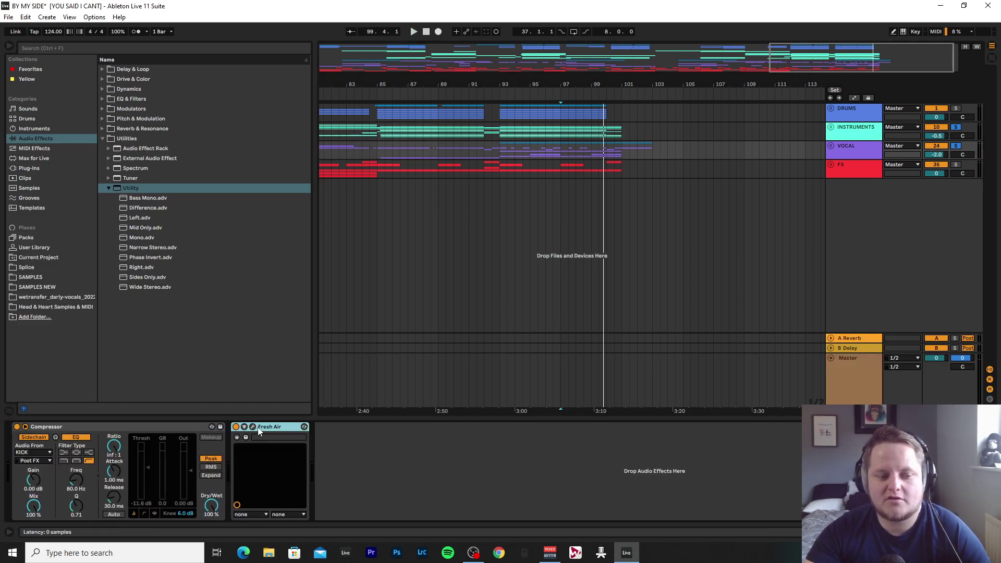
key("space")
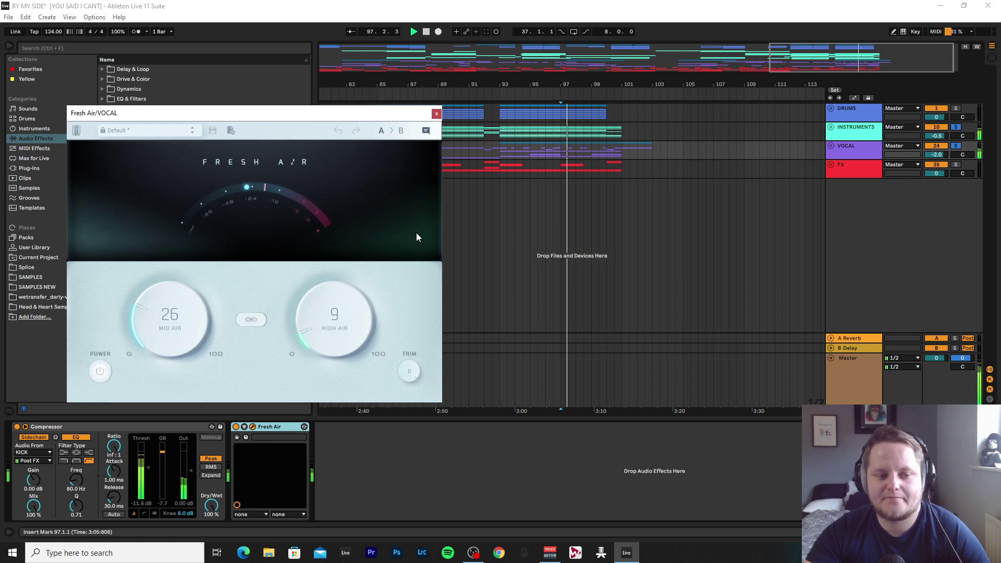
left_click(236, 432)
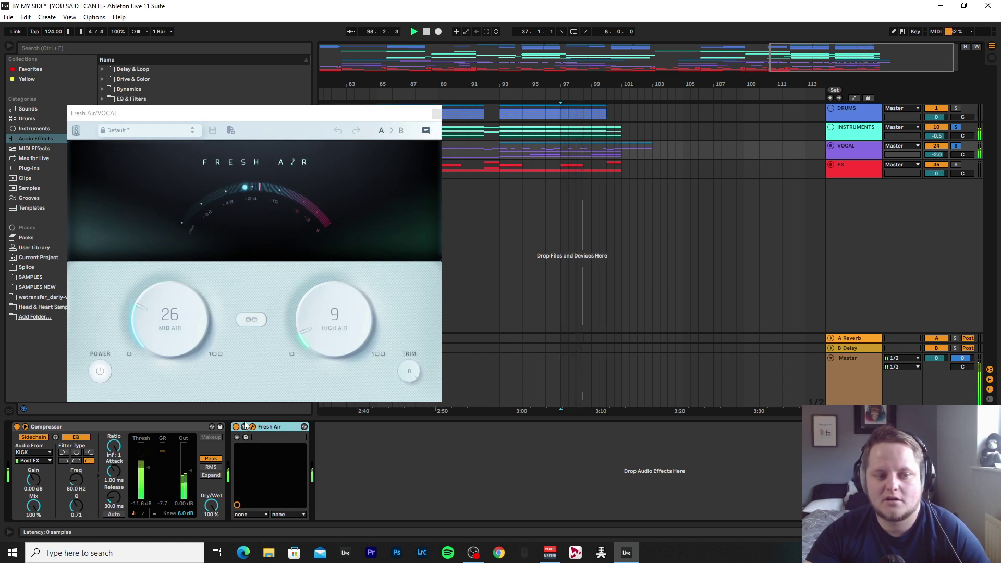
left_click(437, 114)
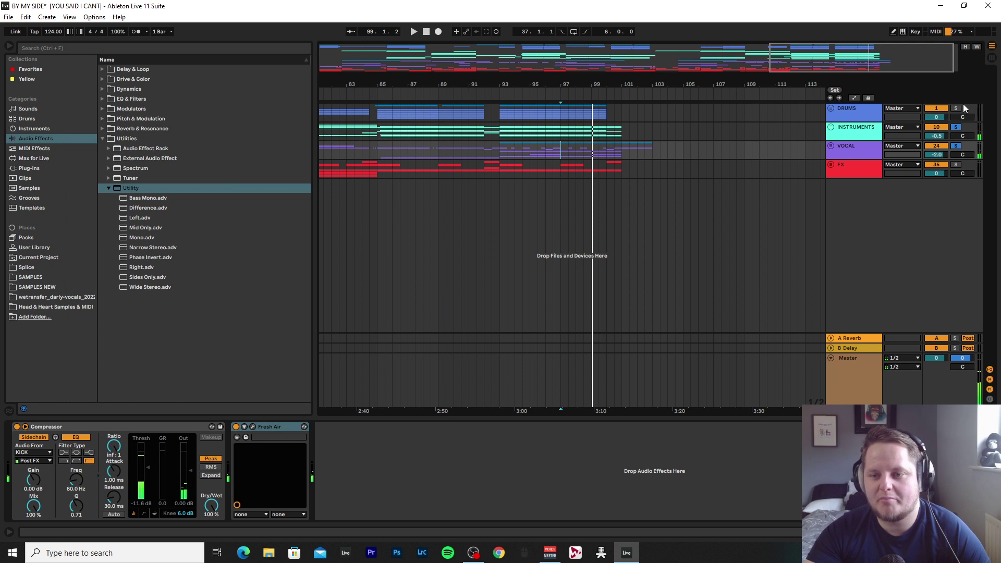
Play only the DRUMS group in solo from 93.1.1.
left_click(505, 118)
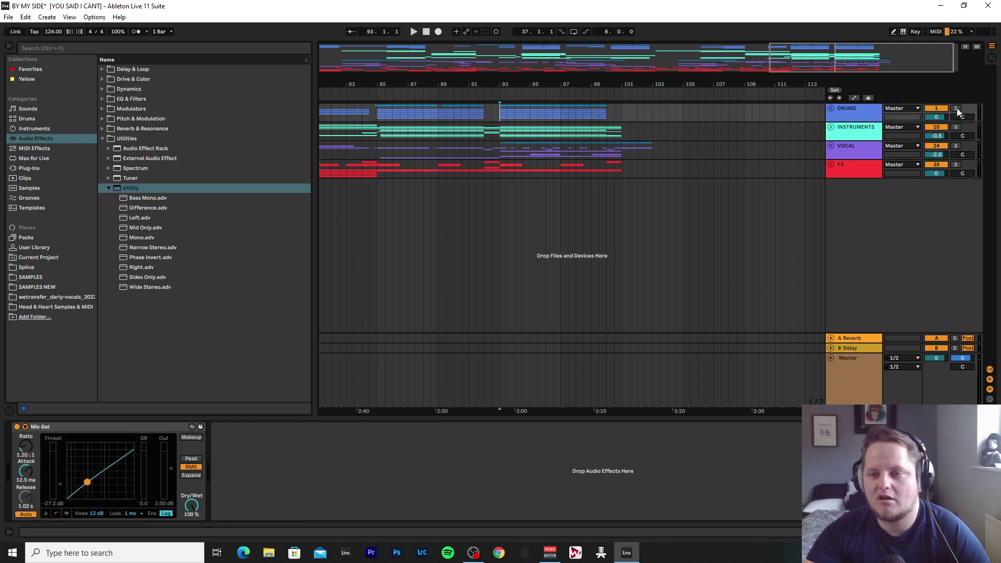
left_click(957, 108)
key("space")
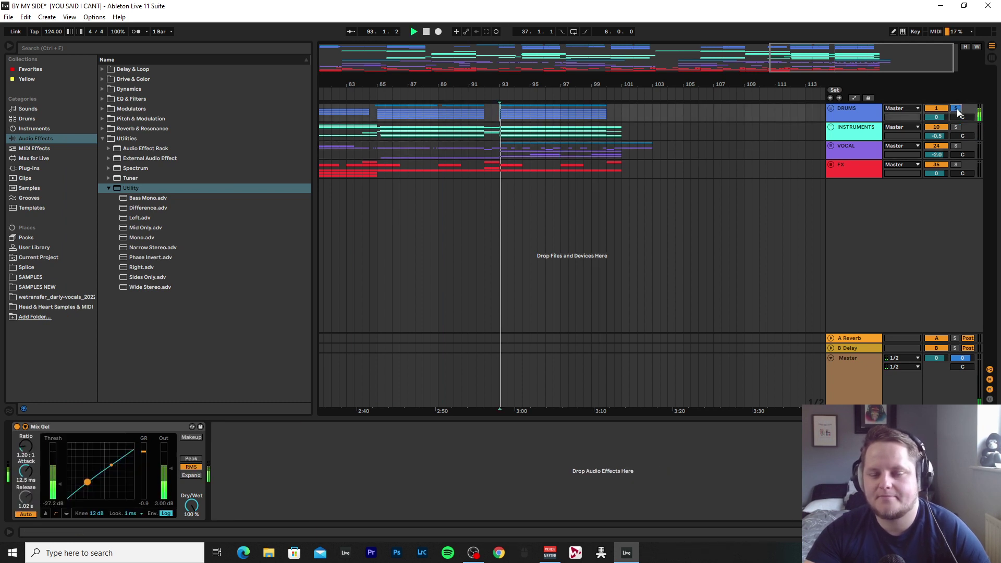
Expand the DRUMS group and open the FabFilter Pro-Q 3 on the first KICK track.
left_click(831, 109)
scroll(647, 164, "down", 2)
left_click(873, 153)
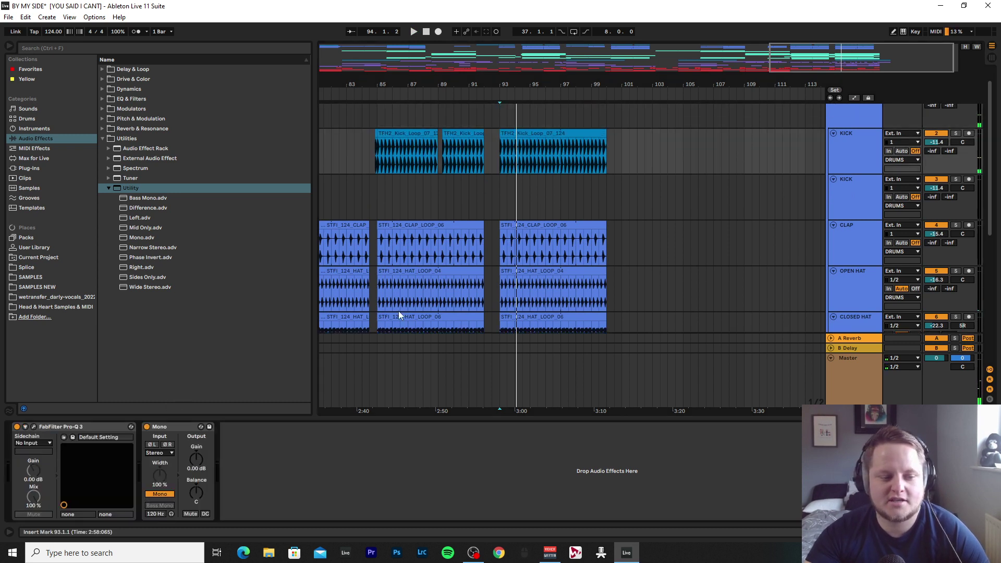
left_click(34, 426)
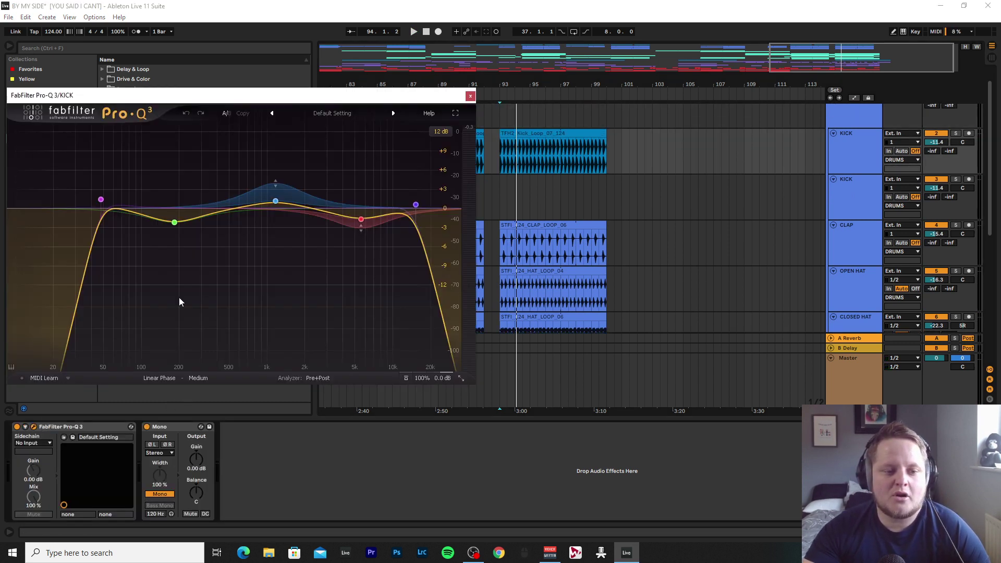
Audition the kick EQ's boosted 1169.6 Hz band in isolation from 93.1.1.
left_click(289, 150)
key("space")
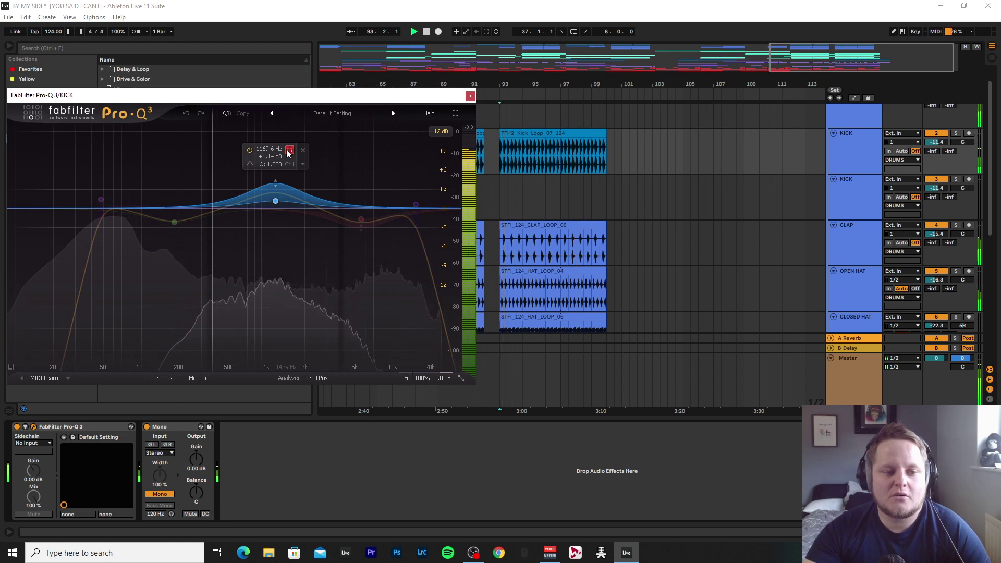
left_click(290, 151)
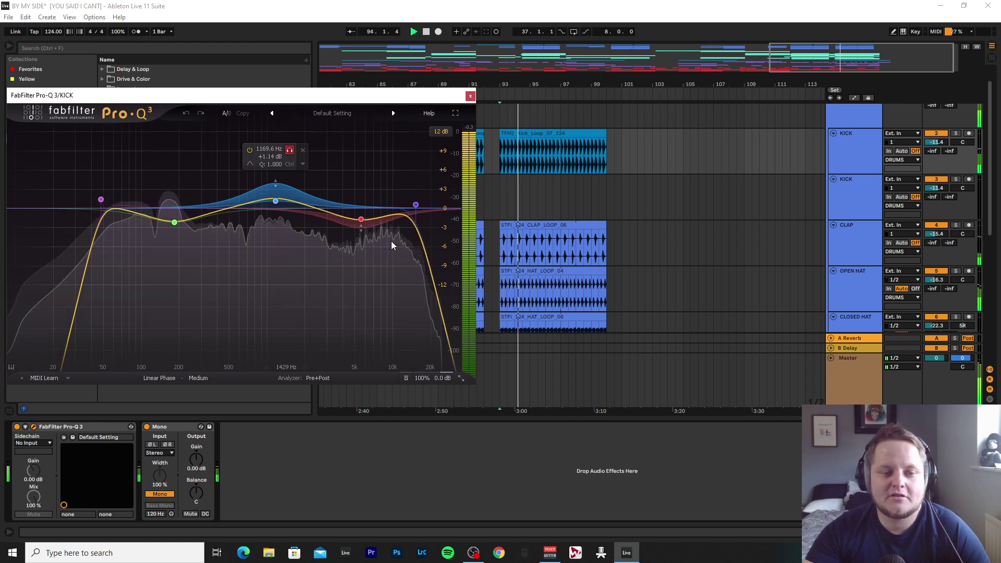
Audition the kick EQ's 5593.9 Hz cut in isolation from 93.1.1 and close the equalizer.
left_click(375, 248)
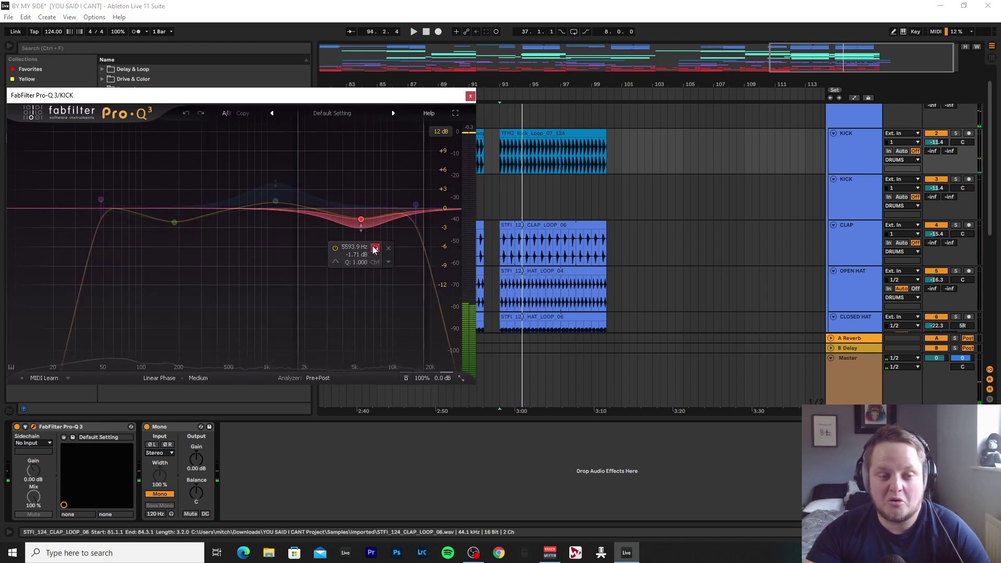
key("space")
left_click(375, 248)
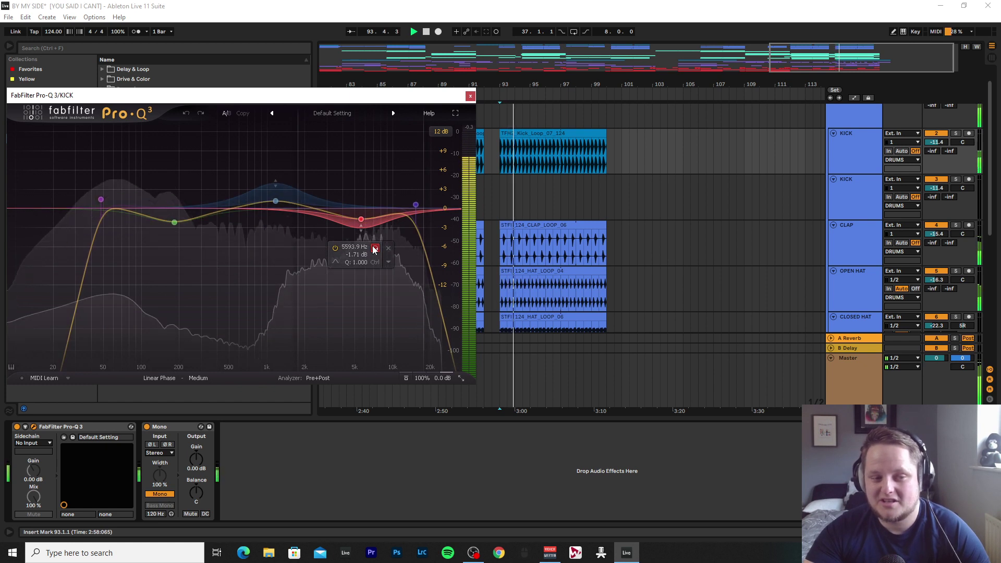
left_click(471, 95)
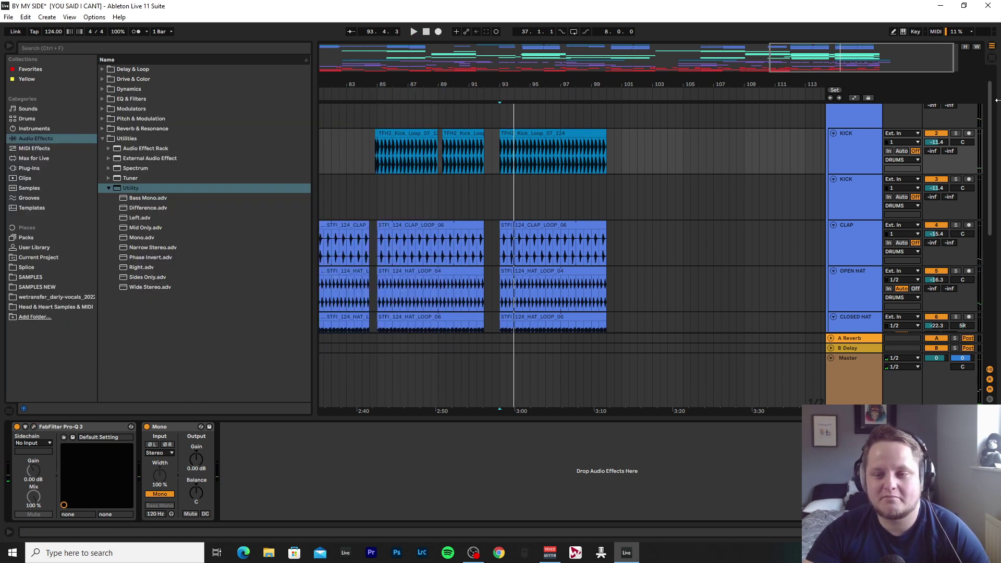
Solo the CLAP track and view its FabFilter Pro-Q 3 settings.
scroll(741, 203, "down", 2)
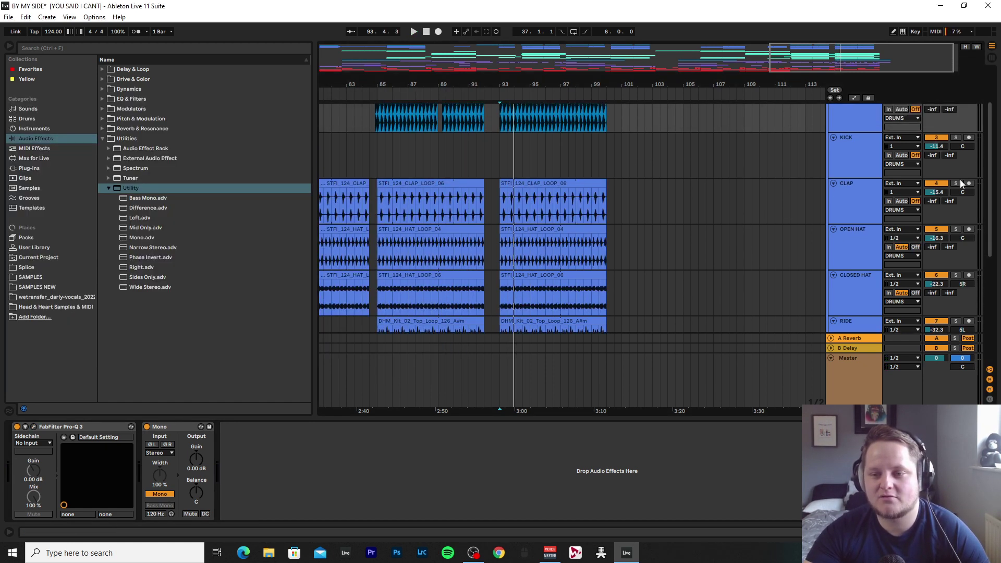
left_click(869, 205)
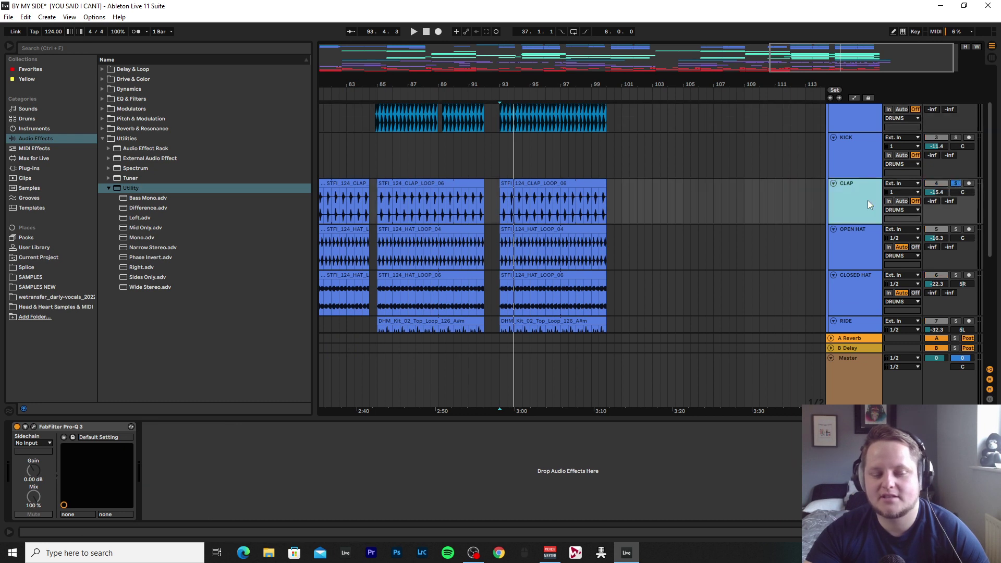
left_click(31, 434)
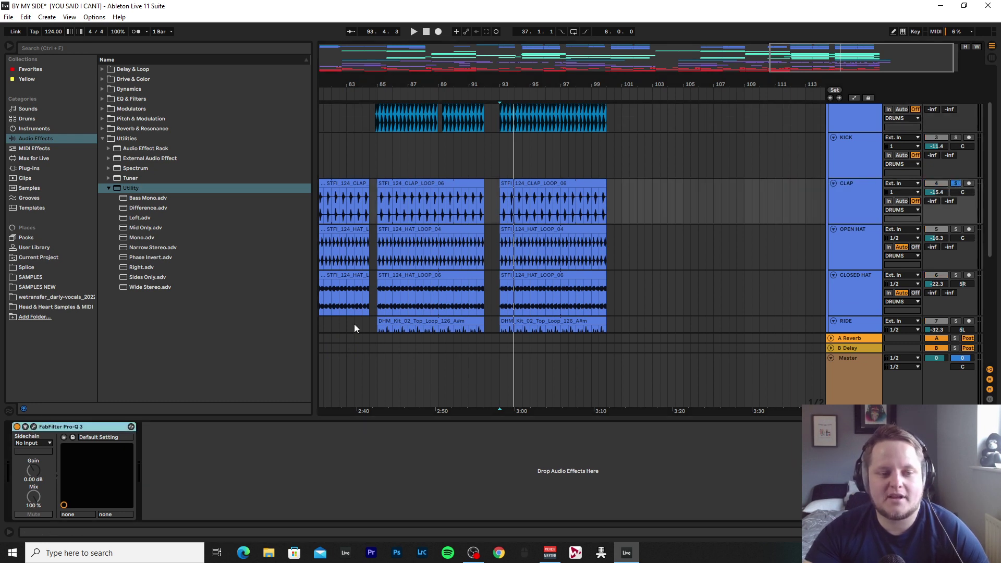
left_click(34, 428)
left_click(530, 146)
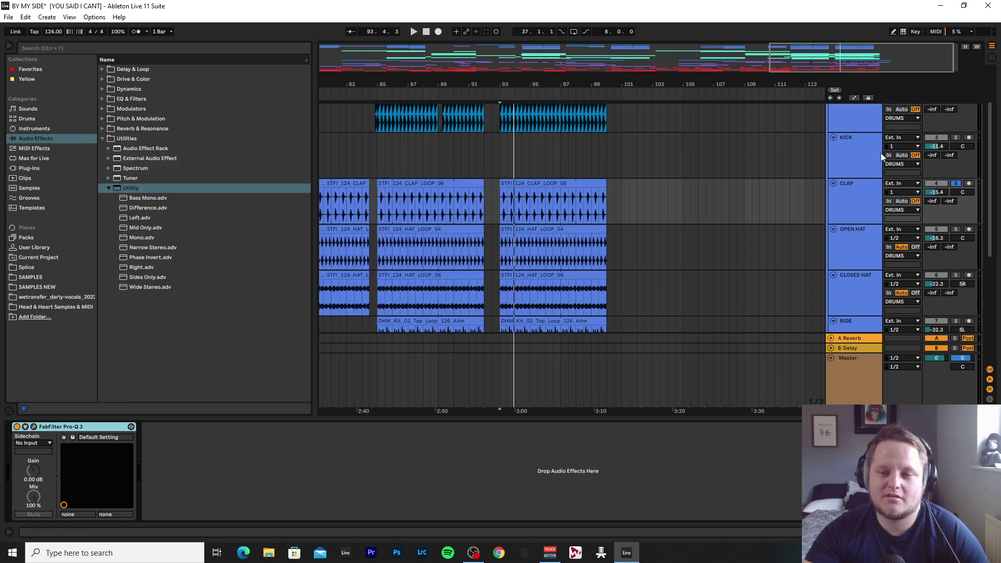
Audition the first KICK track in solo, followed by the OPEN HAT track in solo.
scroll(960, 140, "up", 1)
left_click(962, 137)
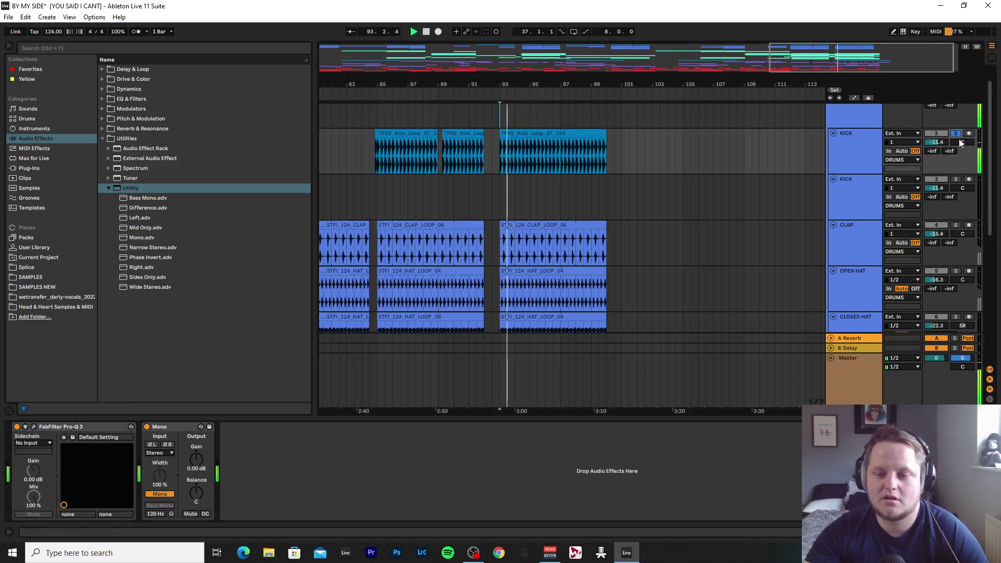
scroll(959, 157, "down", 1)
left_click(956, 239)
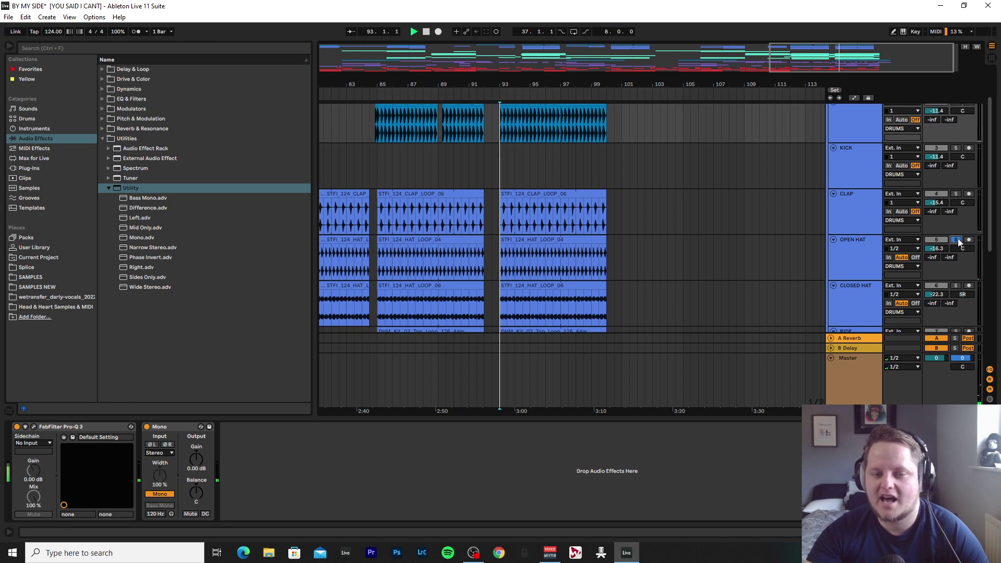
Open the OPEN HAT's FabFilter Pro-Q 3 and audition its 15530 Hz and 1336.8 Hz cuts in isolation.
left_click(860, 251)
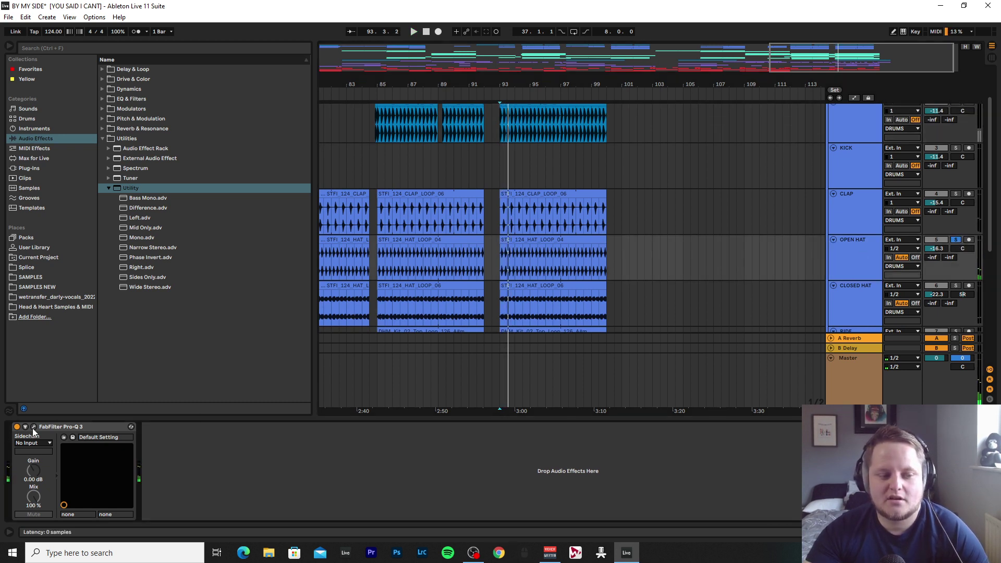
left_click(33, 427)
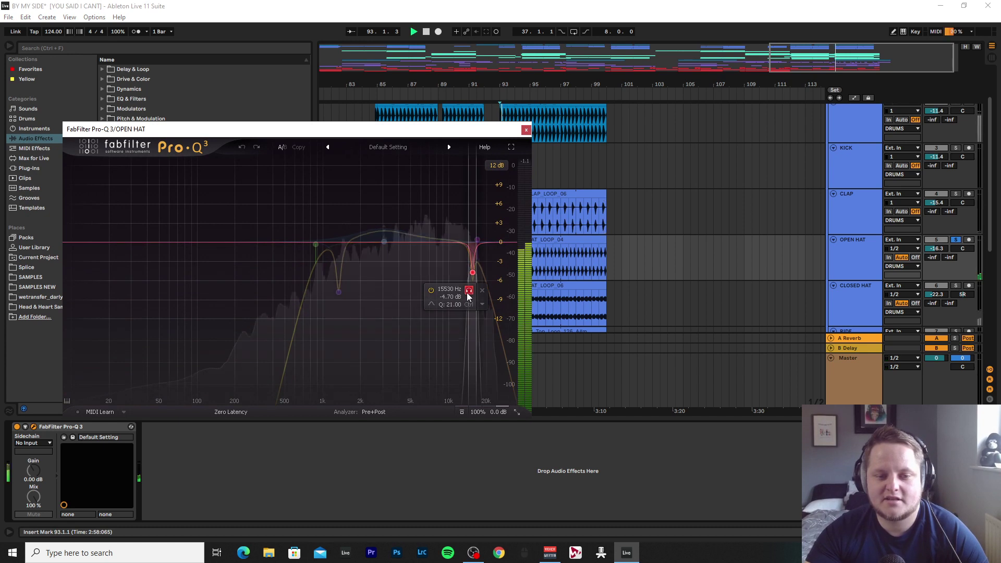
mouse_move(338, 294)
left_click(354, 308)
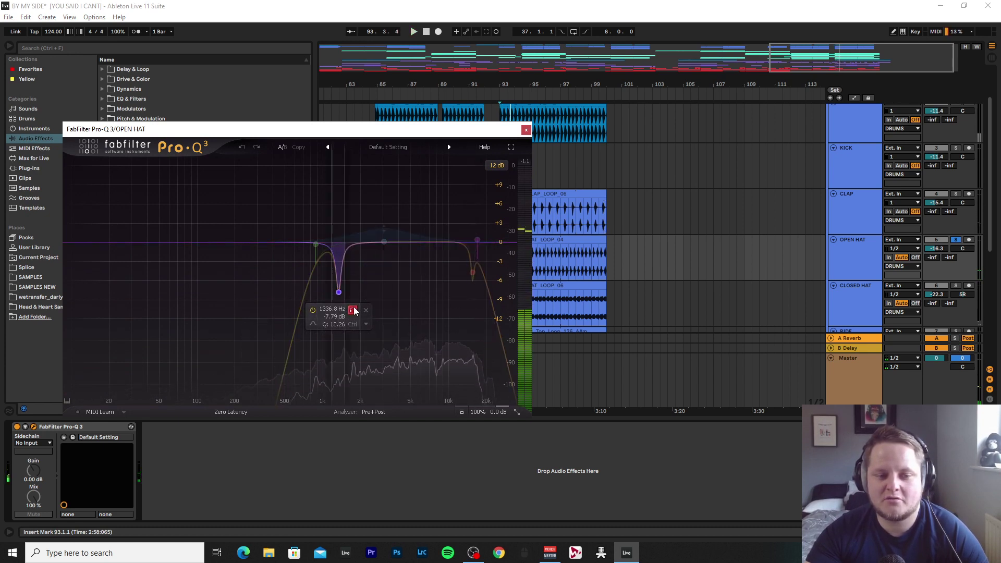
key("space")
Play the open hat through its complete EQ curve from 93.1.1 and close the equalizer.
key("space")
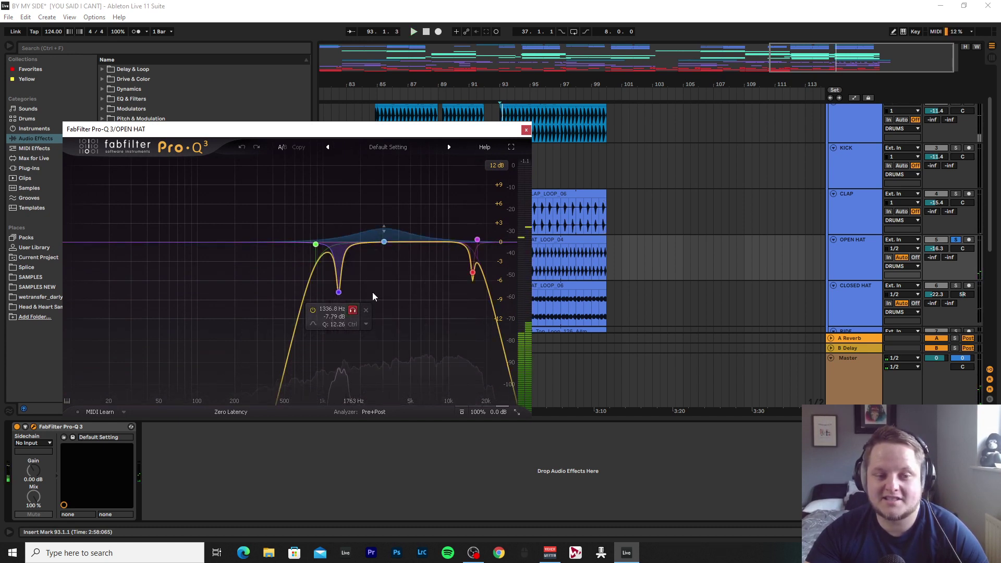
left_click(399, 195)
key("space")
left_click_drag(399, 196, 399, 196)
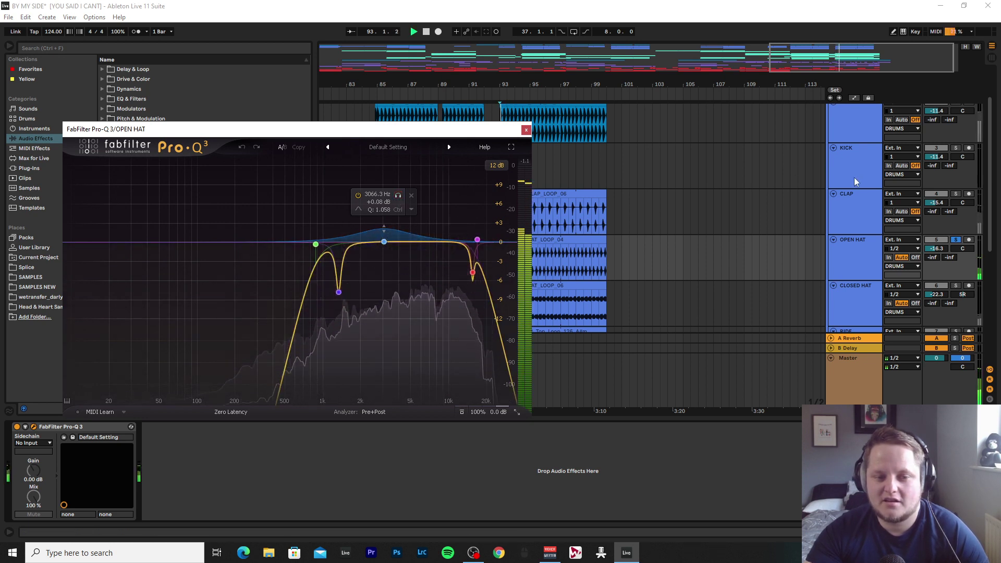
left_click(526, 130)
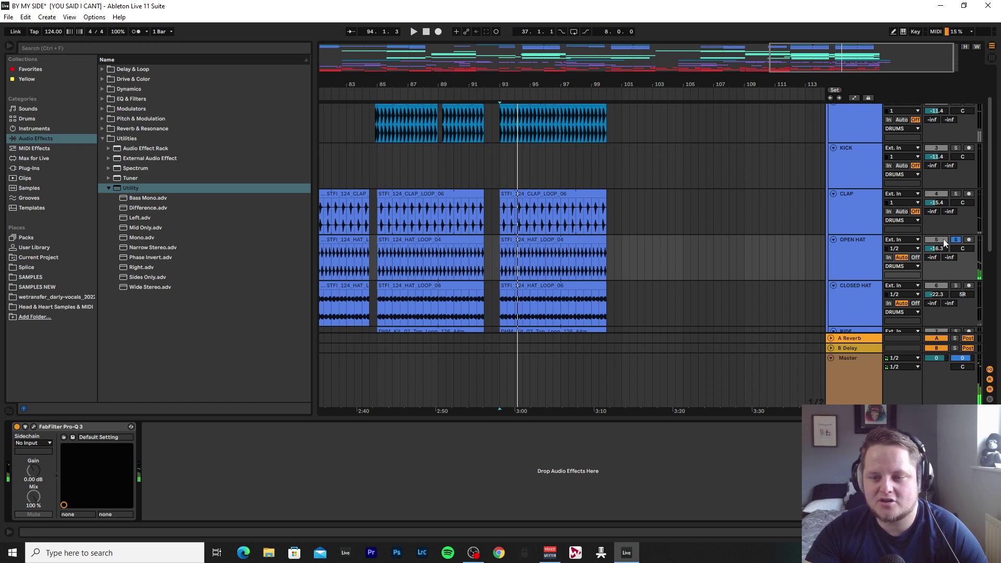
Solo the CLOSED HAT track and open its FabFilter Pro-Q 3.
scroll(945, 242, "down", 1)
left_click(956, 230)
scroll(887, 264, "down", 2)
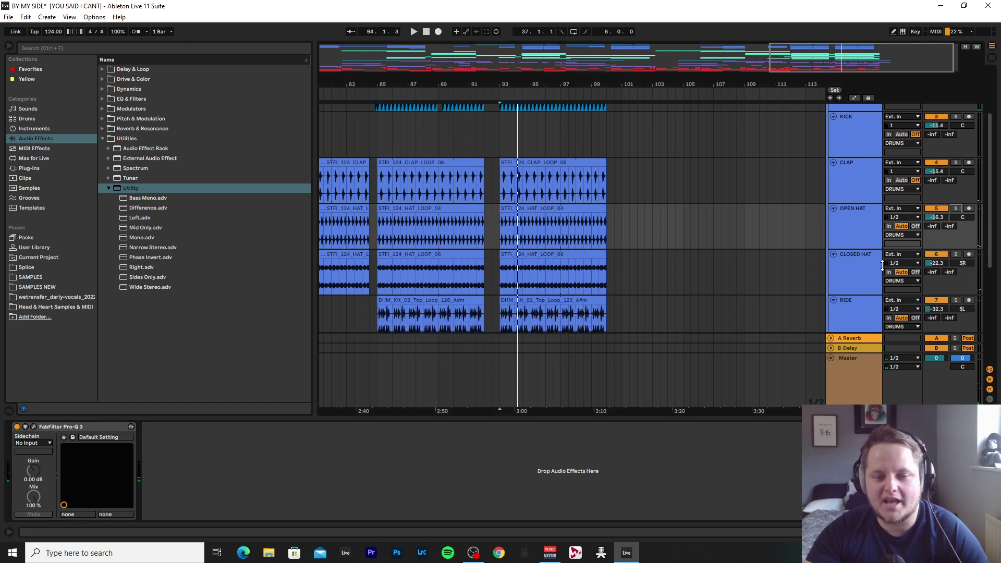
left_click(851, 262)
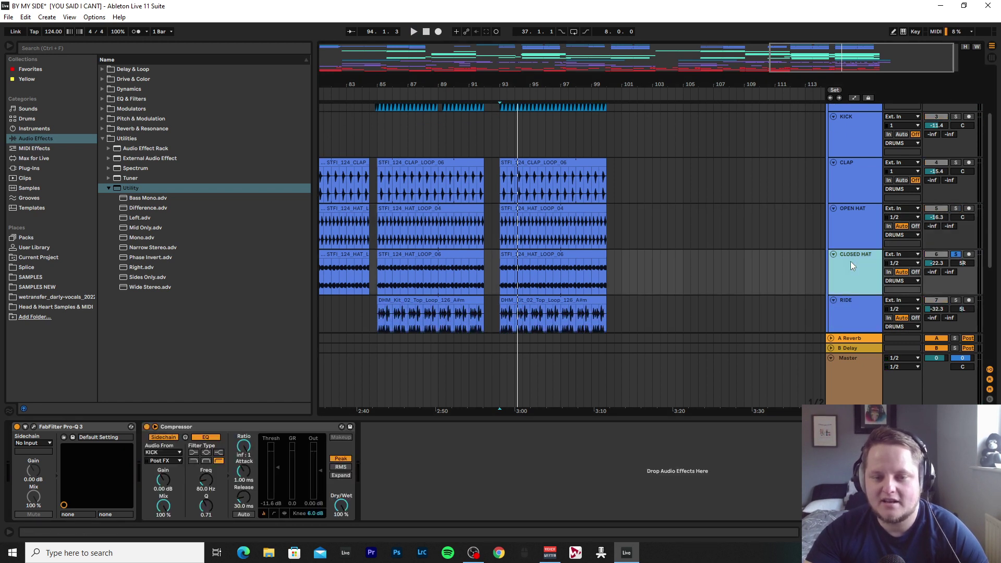
left_click(30, 427)
left_click(34, 427)
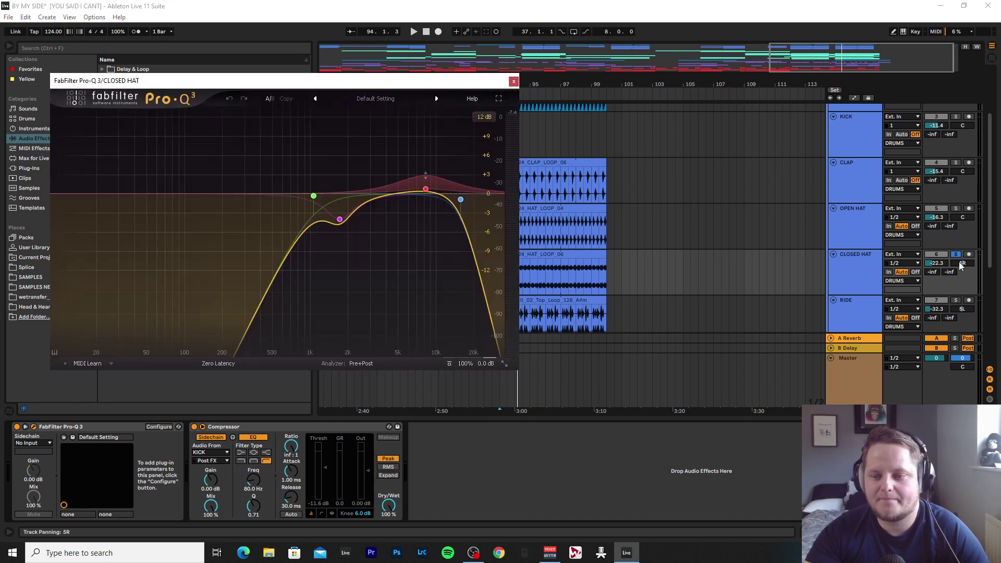
Play the soloed closed hat from 93.1.1, then close its equalizer and hide the device view.
key("space")
key("space")
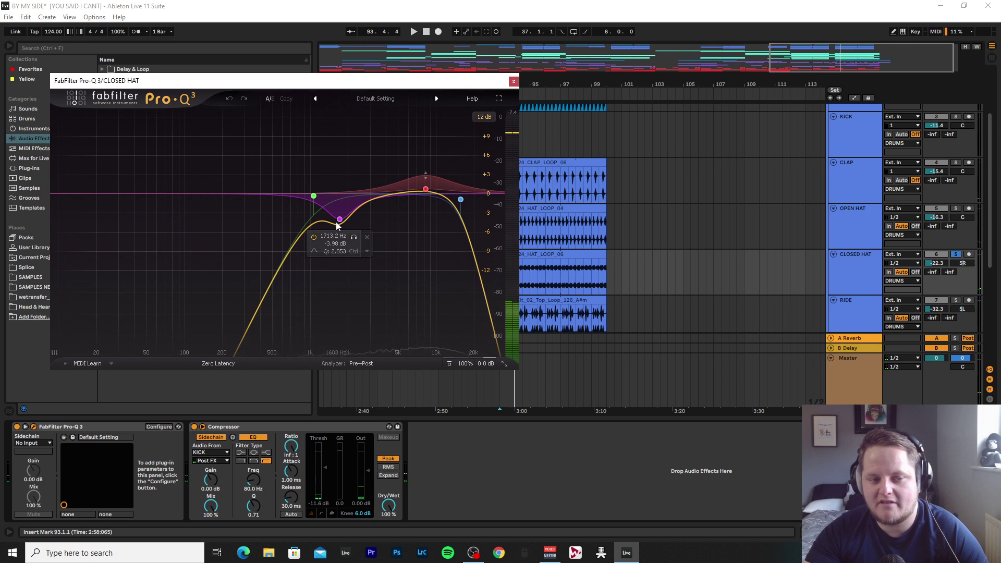
left_click(514, 83)
left_click(570, 419)
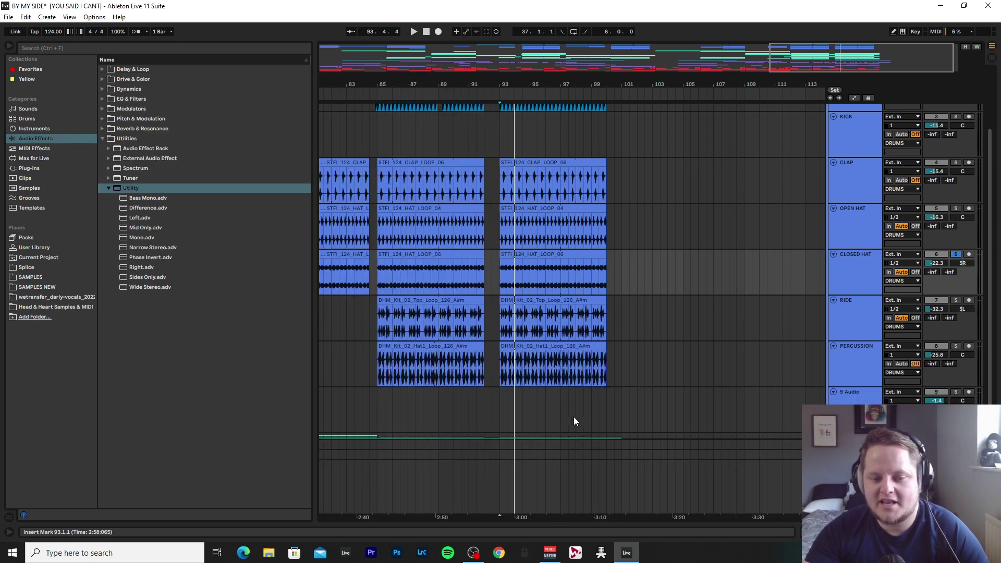
Solo the RIDE track and view the low-cut filter in its first FabFilter Pro-Q 3.
scroll(574, 418, "down", 1)
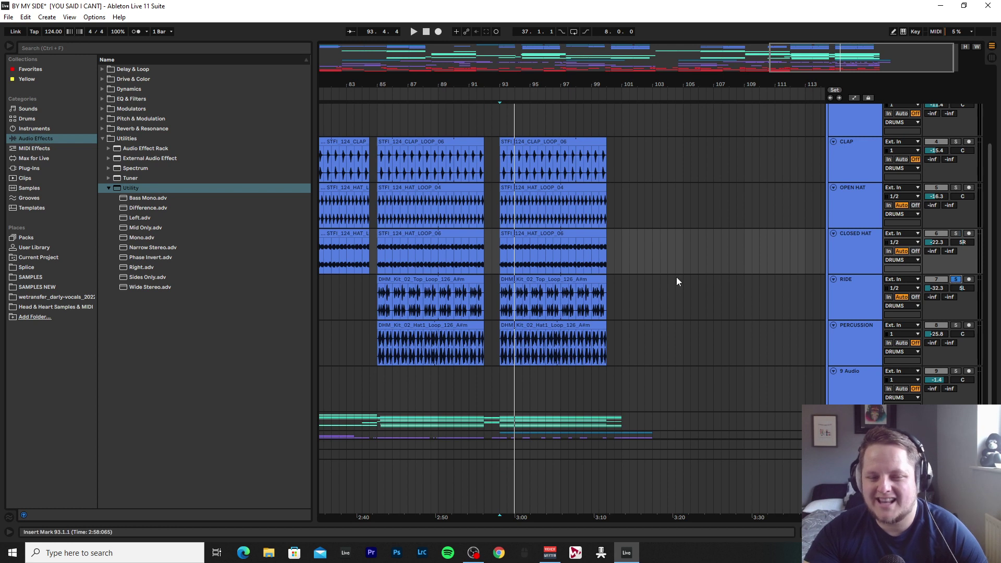
double_click(856, 286)
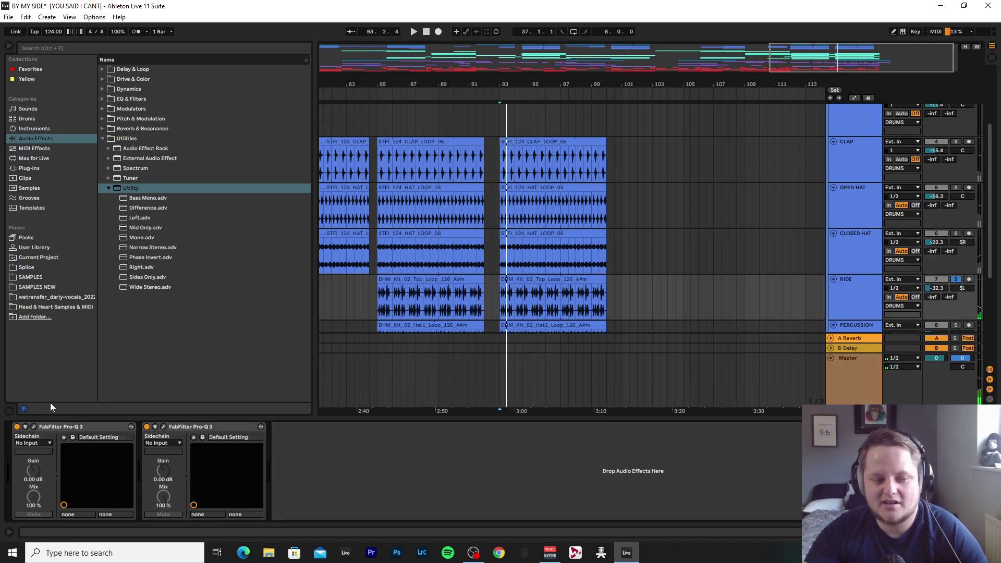
left_click(33, 427)
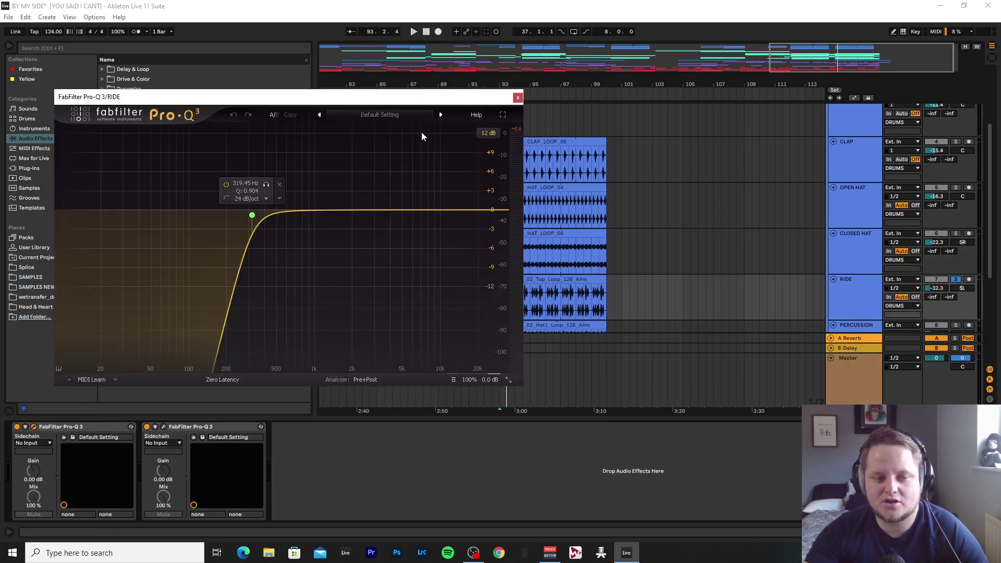
left_click(518, 98)
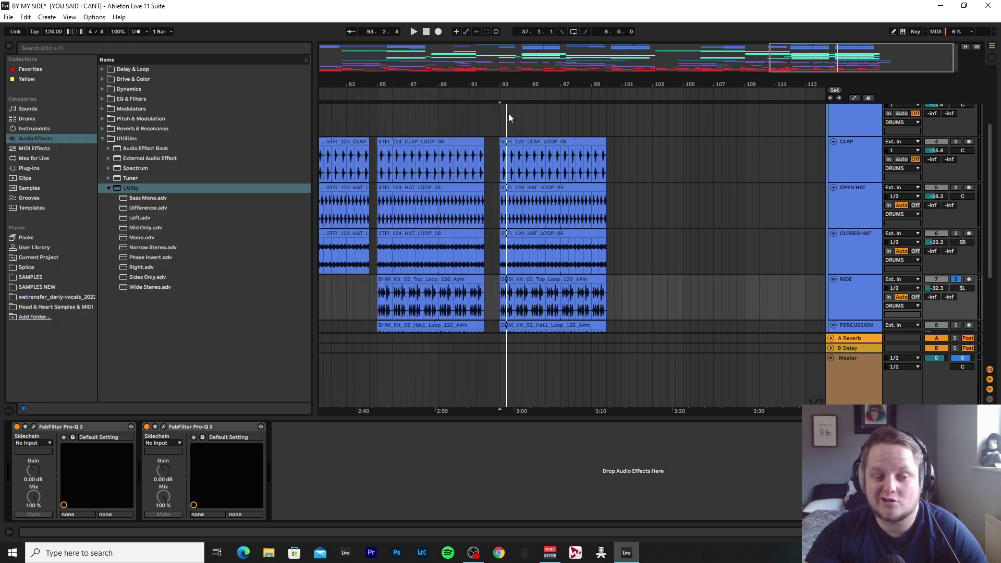
Audition the 8928.7 Hz band of the RIDE's second FabFilter Pro-Q 3 in isolation and close the equalizer.
left_click(163, 427)
key("space")
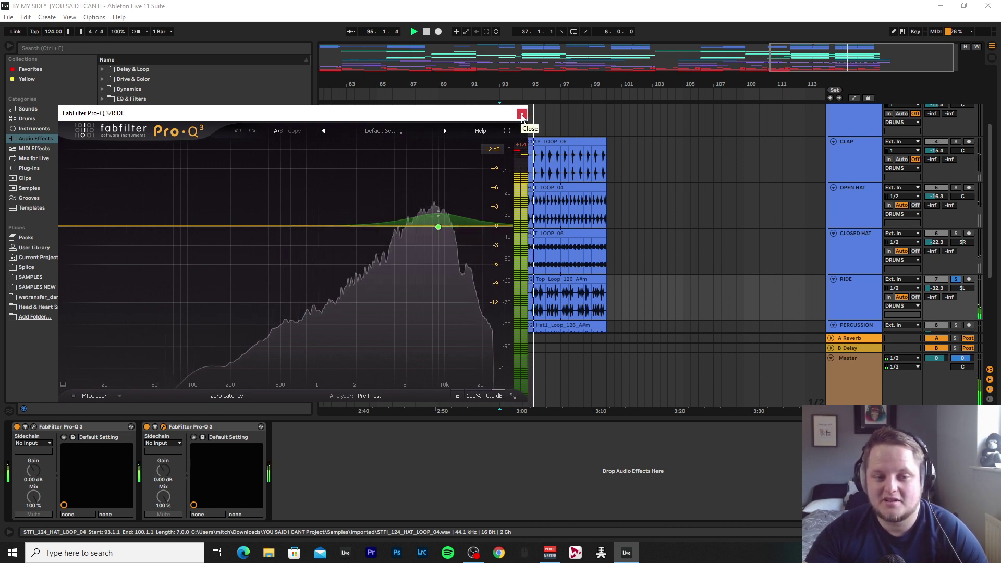
left_click(438, 227)
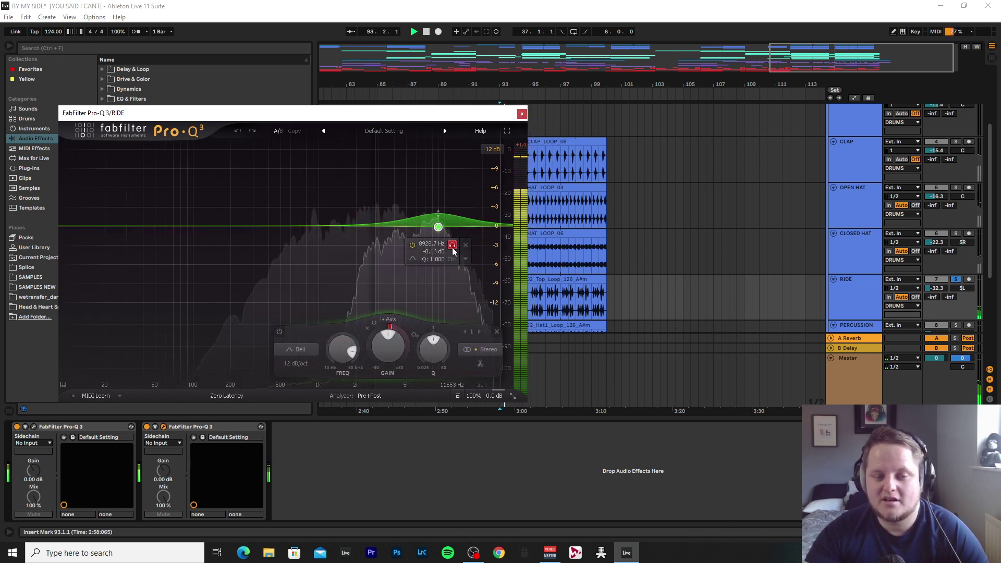
key("space")
left_click(522, 114)
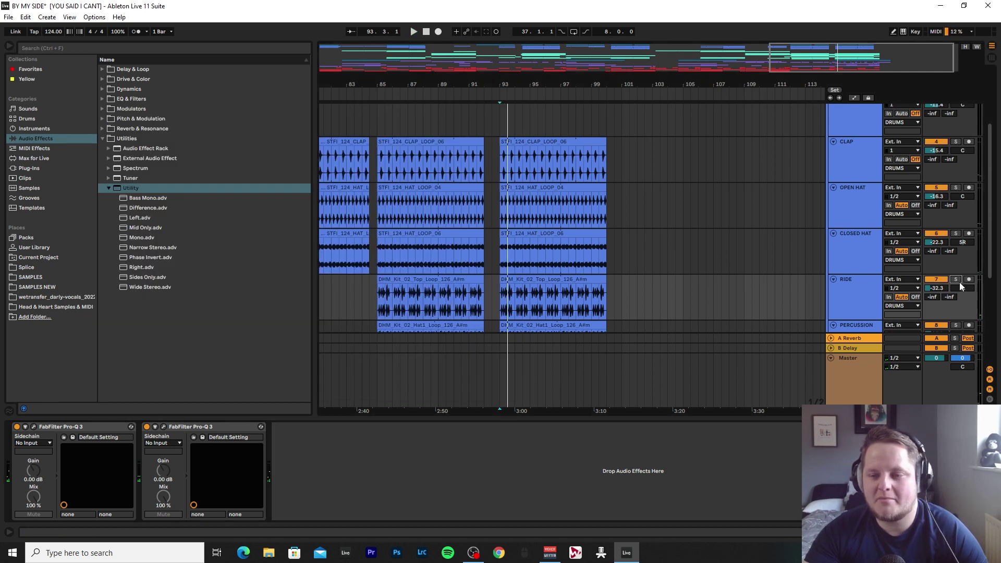
Solo the PERCUSSION track and open its FabFilter Pro-Q 3.
scroll(956, 287, "down", 3)
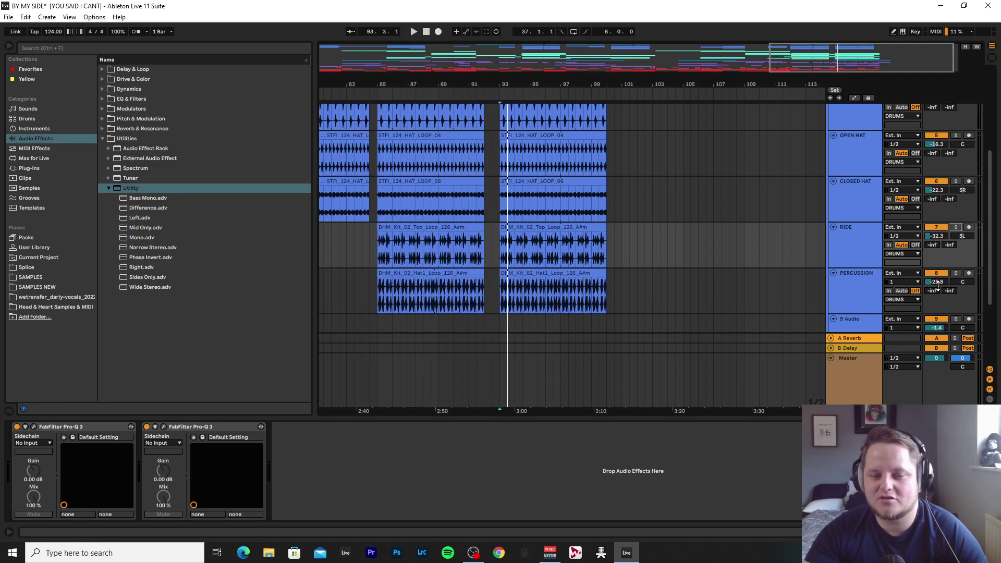
left_click(876, 287)
left_click(34, 427)
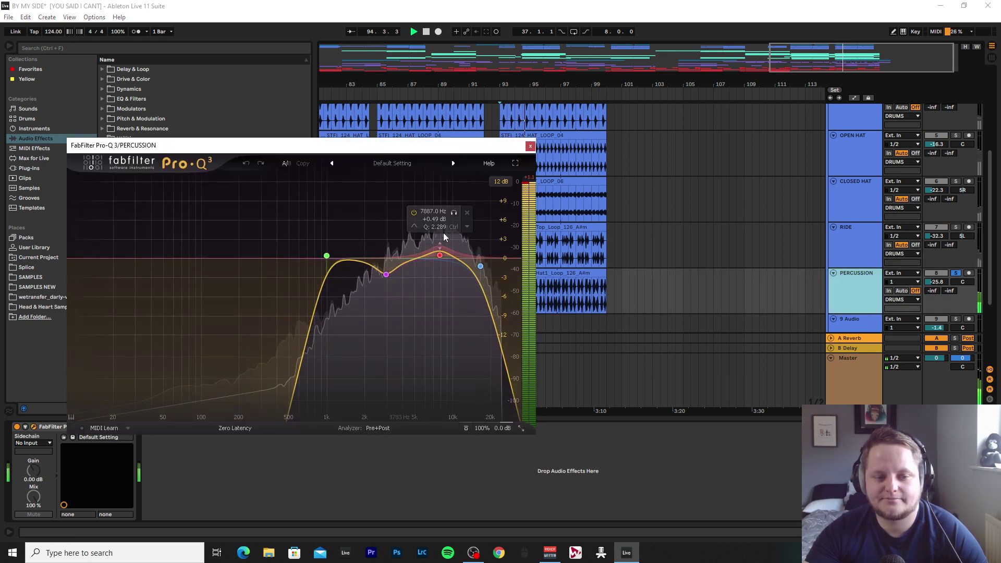
Audition the percussion EQ's boosted 7887.0 Hz band and the cut below it in isolation.
left_click(440, 255)
left_click(454, 213)
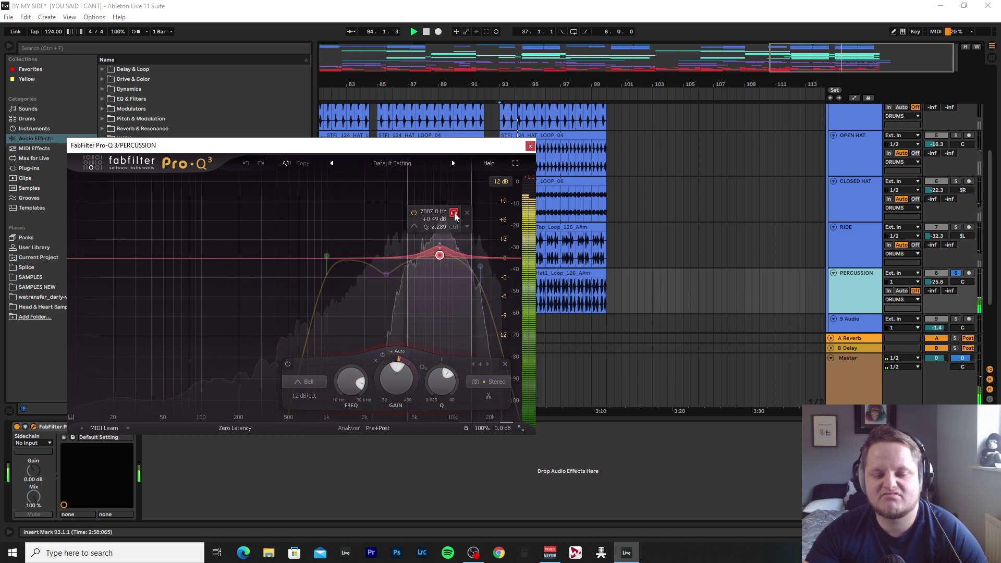
left_click(454, 213)
left_click(386, 275)
left_click(400, 293)
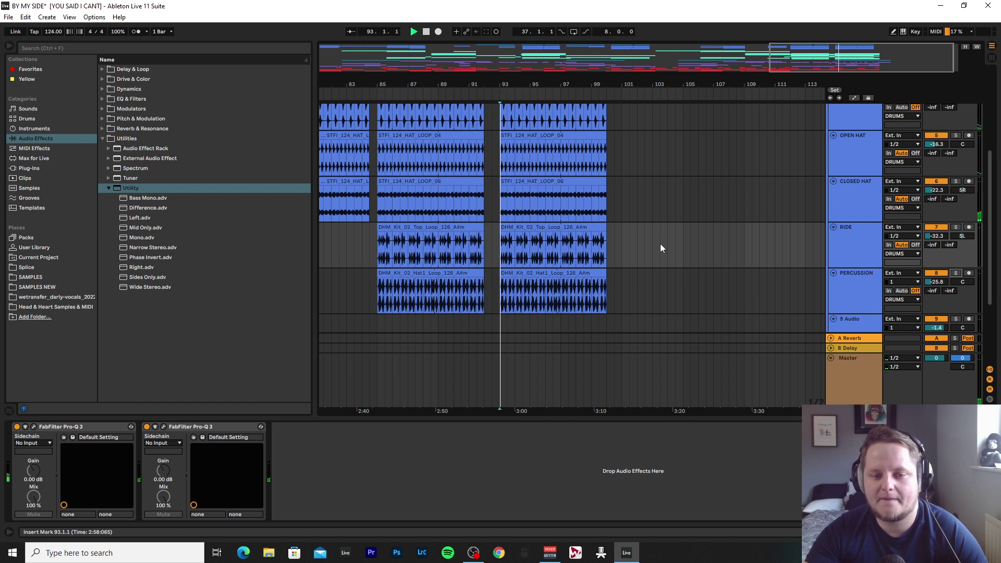
Solo the DRUMS group and play it while viewing its Mix Gel compressor.
scroll(658, 239, "up", 5)
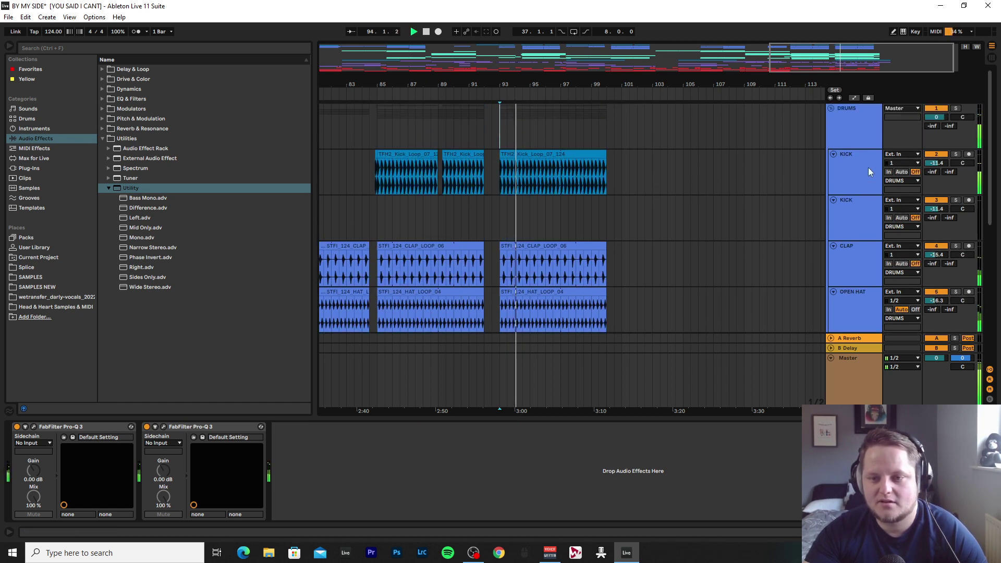
left_click(959, 112)
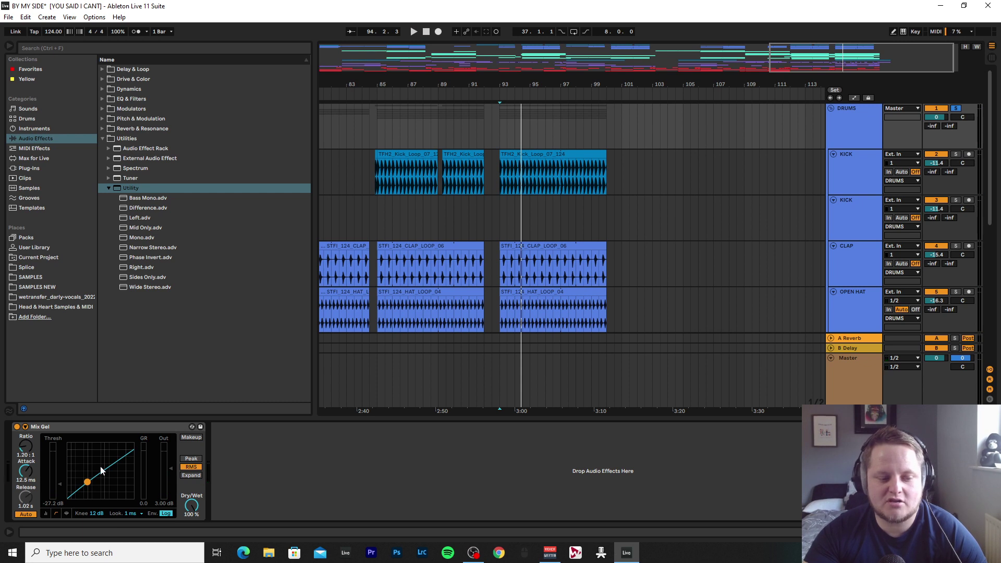
key("space")
Solo the INSTRUMENTS group and check its Mix Gel compressor during playback from 93.1.1.
scroll(875, 285, "down", 5)
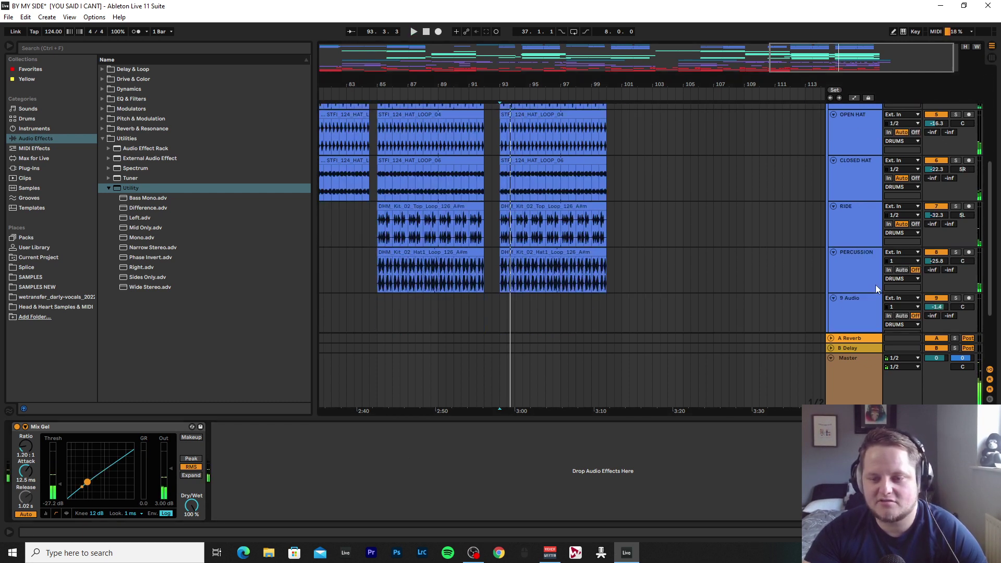
scroll(875, 285, "down", 3)
left_click(864, 268)
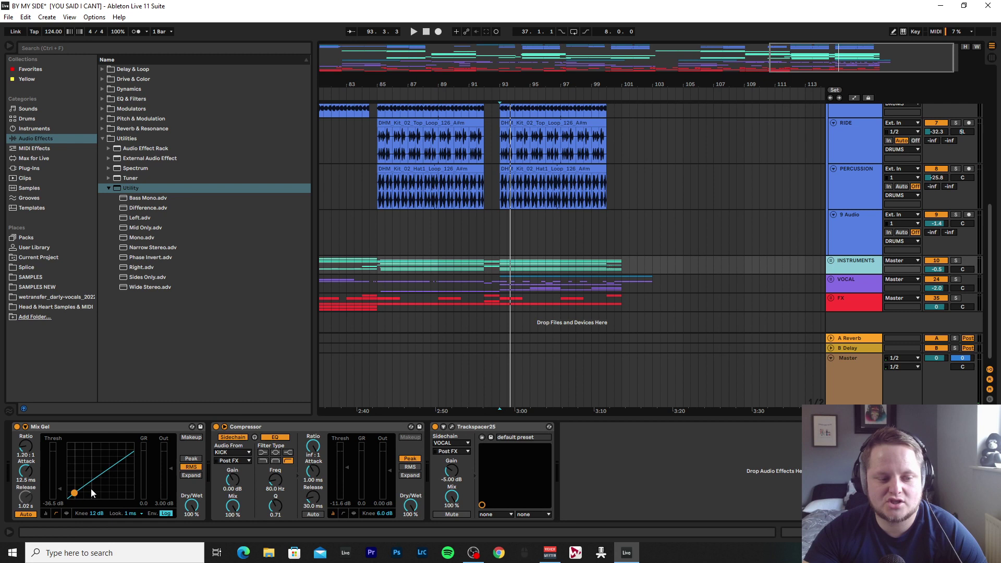
key("space")
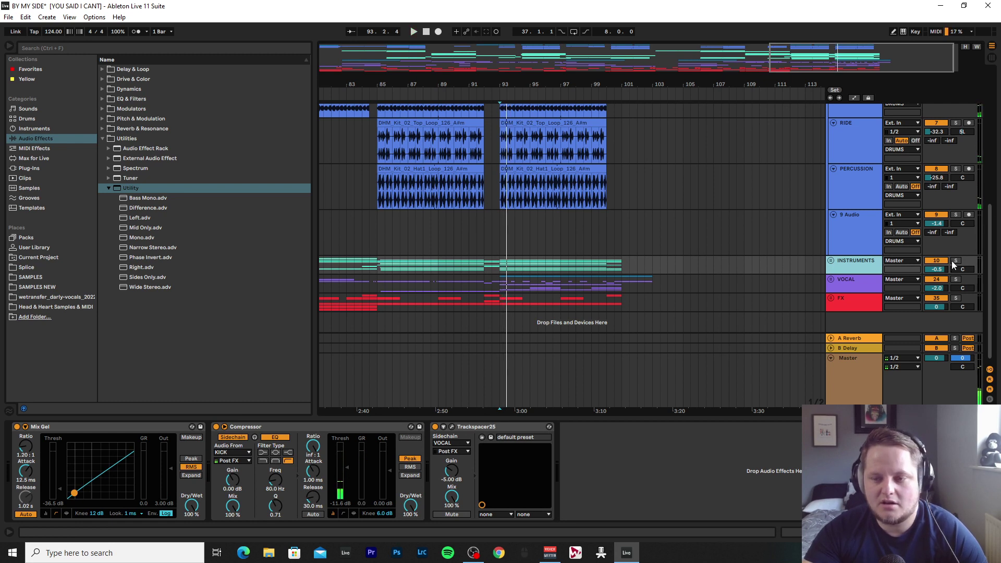
left_click(956, 261)
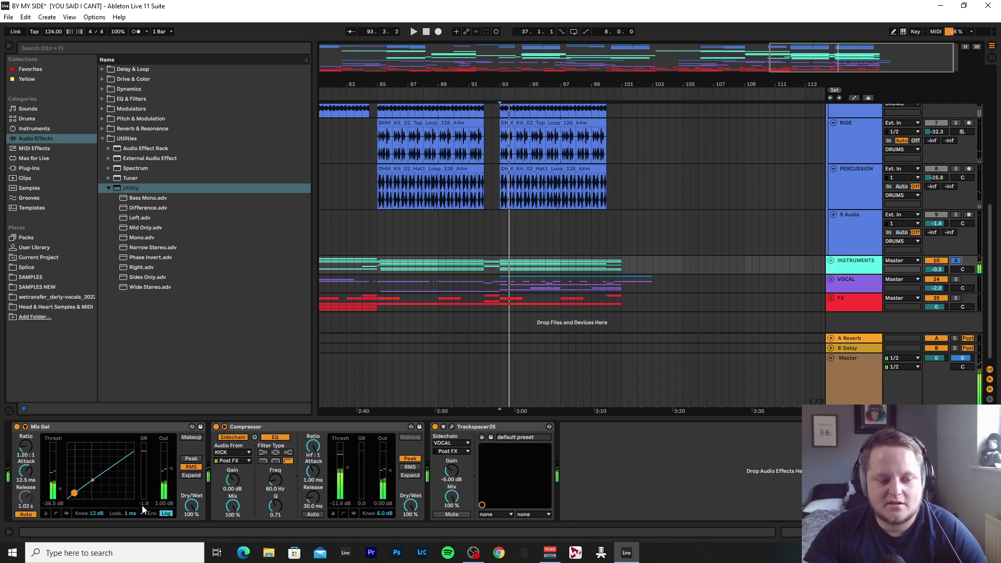
left_click(688, 417)
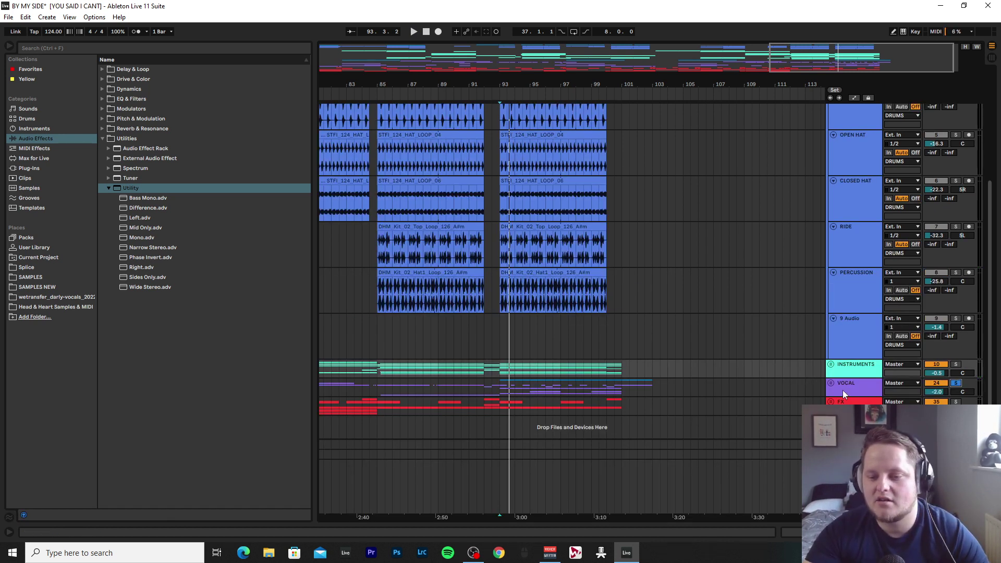
Expand the VOCAL group and open the FabFilter Pro-Q 3 on the LEAD VOCAL track.
left_click(831, 384)
scroll(831, 378, "down", 5)
double_click(834, 300)
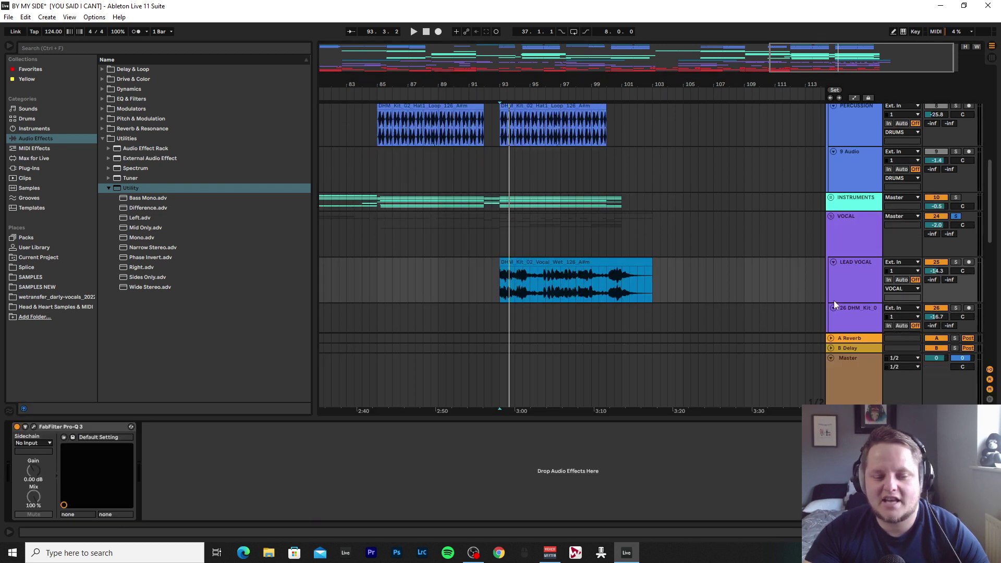
left_click(34, 427)
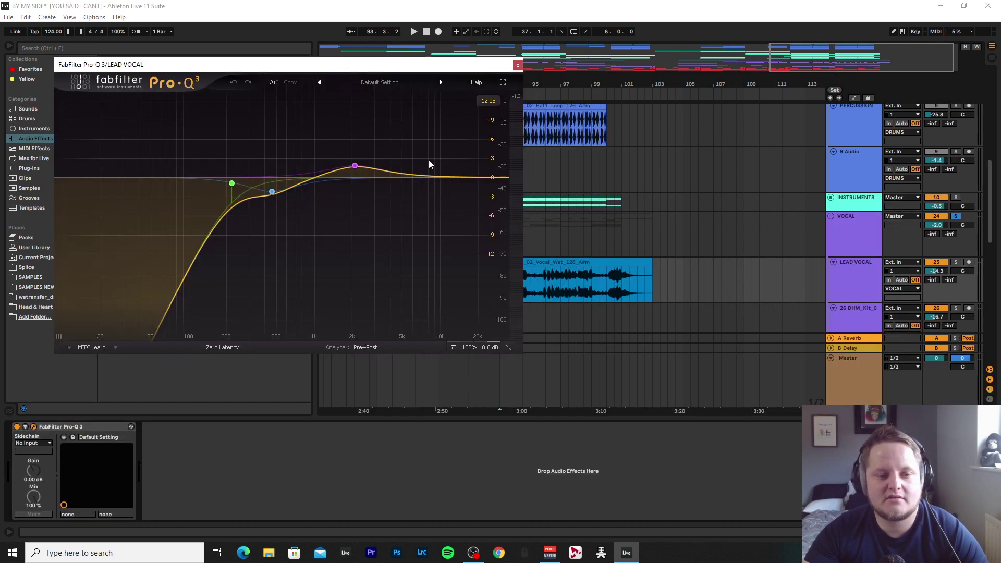
Solo the LEAD VOCAL track and audition its EQ's boosted 2093.4 Hz band in isolation from 93.1.1.
key("space")
left_click(957, 262)
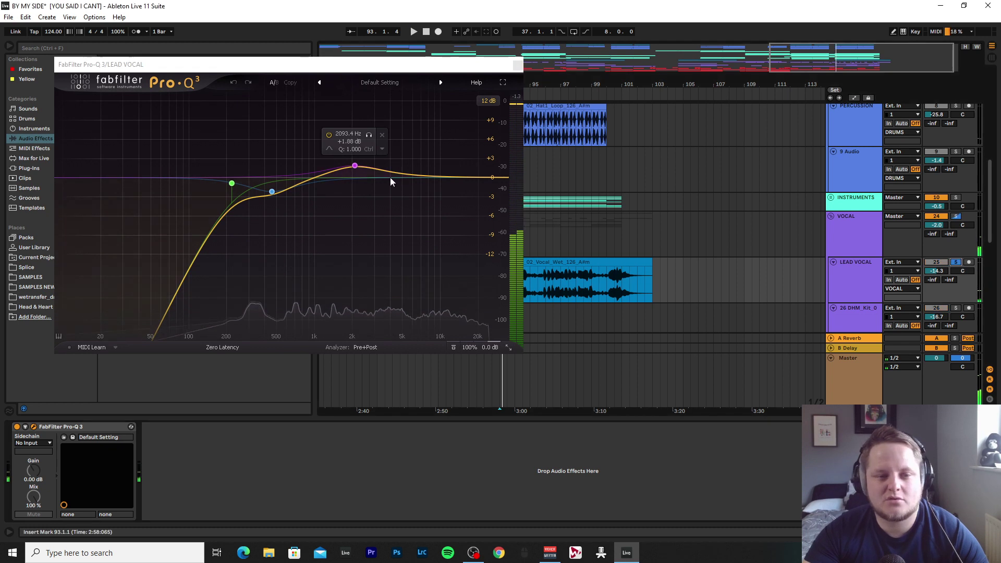
key("space")
left_click(370, 135)
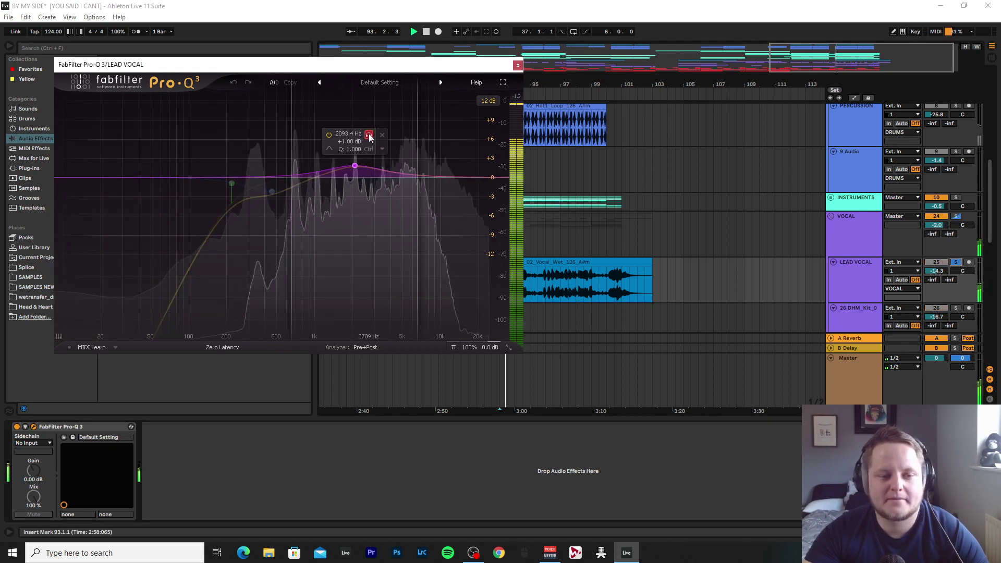
Audition the lead vocal EQ's 459.08 Hz cut band in isolation during playback from 93.1.1.
key("space")
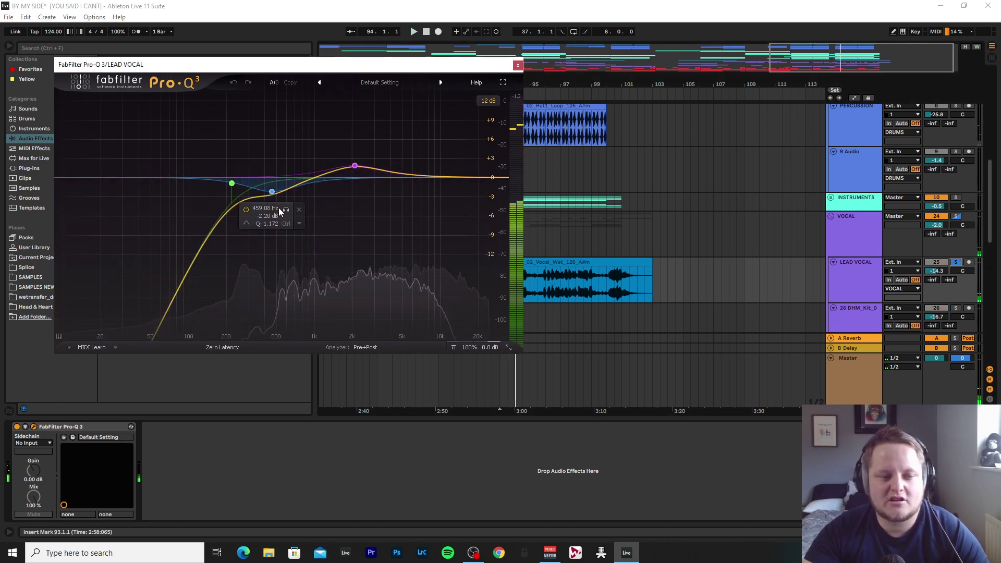
left_click(285, 210)
key("space")
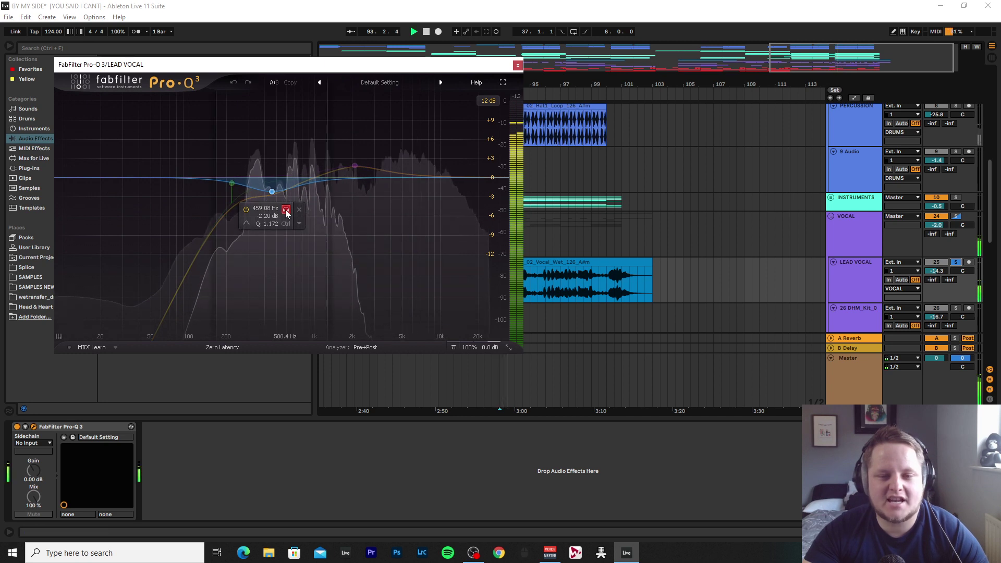
key("space")
Unsolo the LEAD VOCAL track, play it in the full mix and close its EQ window.
left_click(956, 262)
key("space")
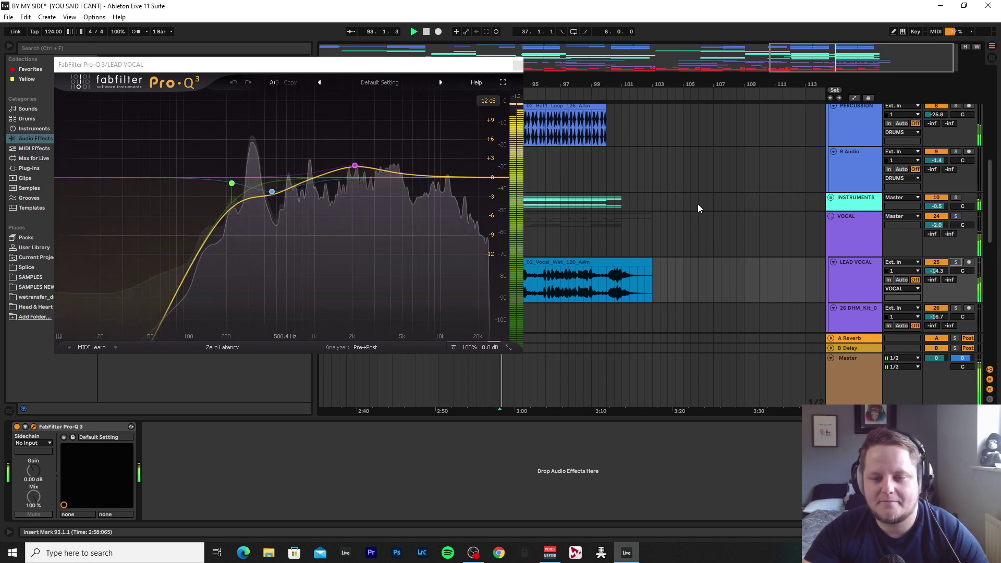
left_click(518, 66)
View the VOCAL group's Compressor and Fresh Air during playback, and hide the device view.
left_click(869, 231)
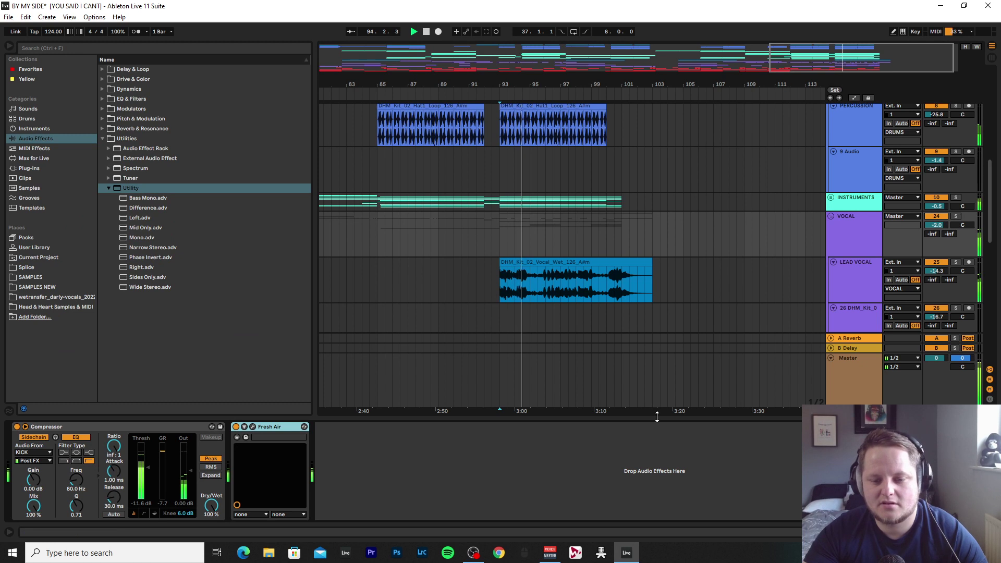
key("ctrl+alt+l")
scroll(688, 393, "down", 6)
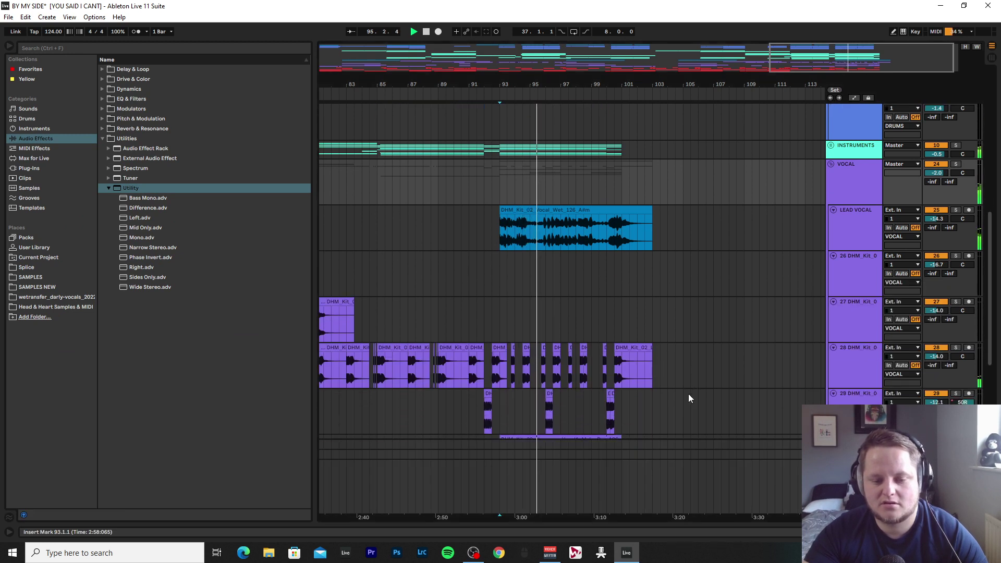
key("space")
Solo vocal track 29, show its Track Panning automation and play its clip from 96.1.1.
left_click_drag(845, 46, 854, 175)
left_click(511, 305)
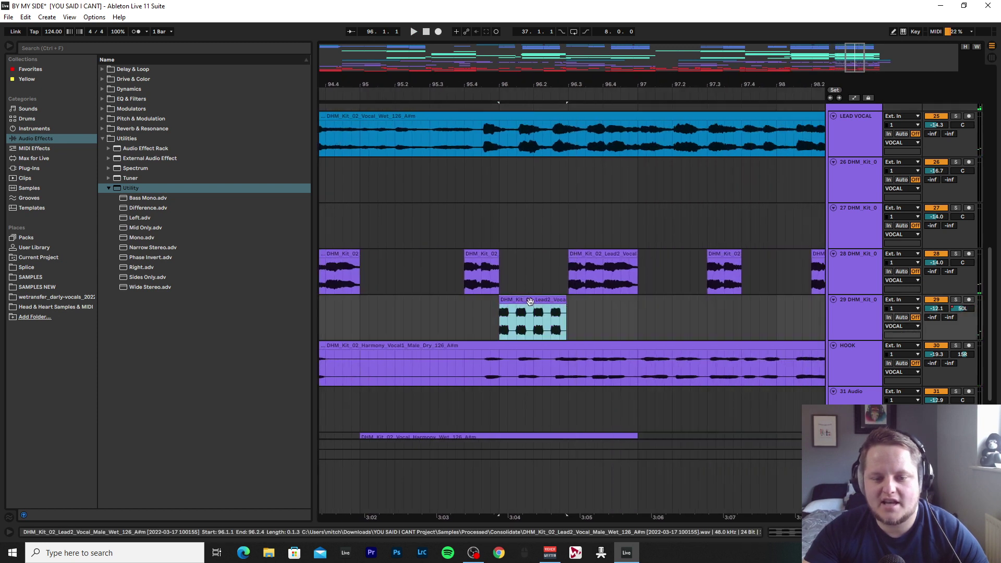
left_click(957, 300)
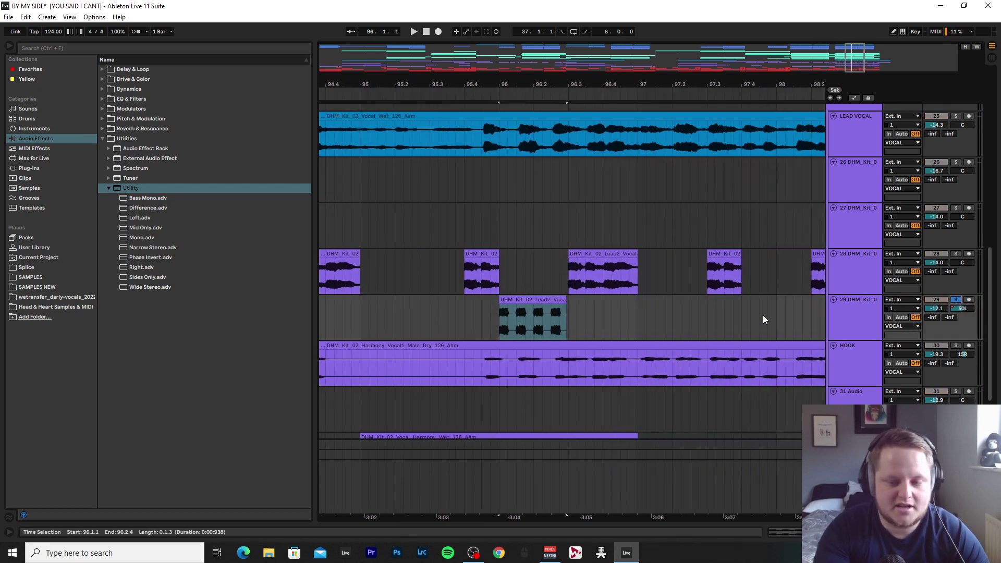
key("a")
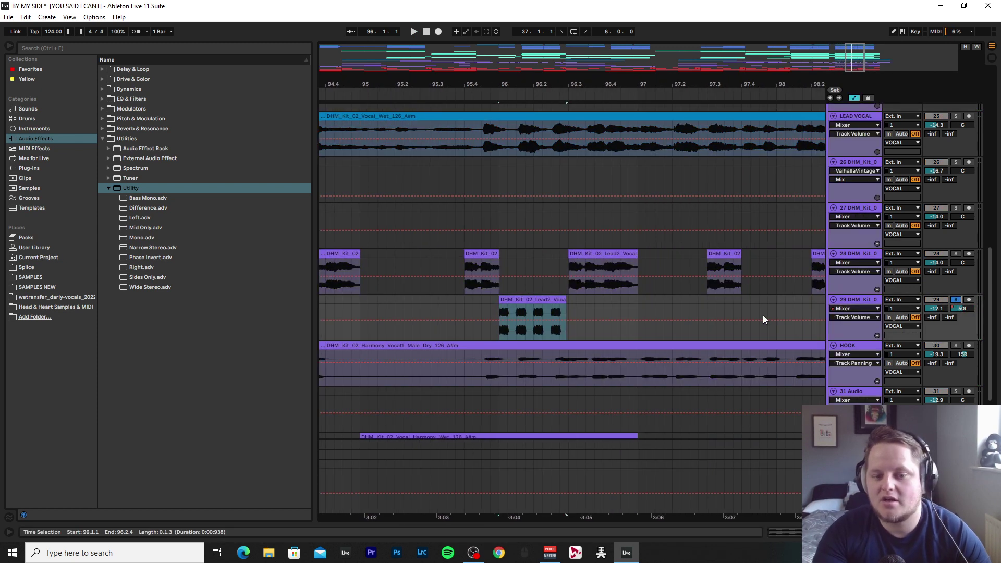
left_click(846, 317)
left_click(863, 334)
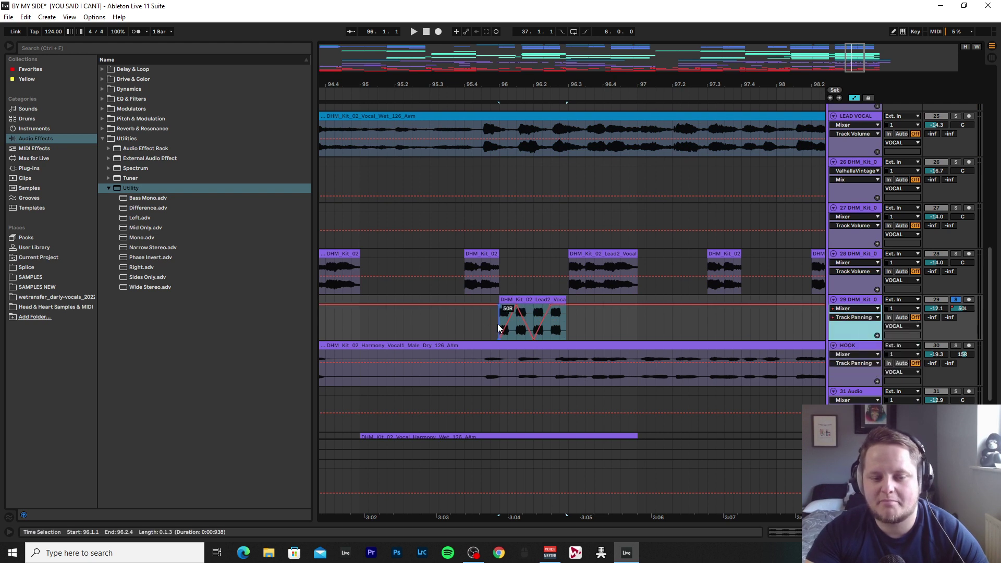
key("space")
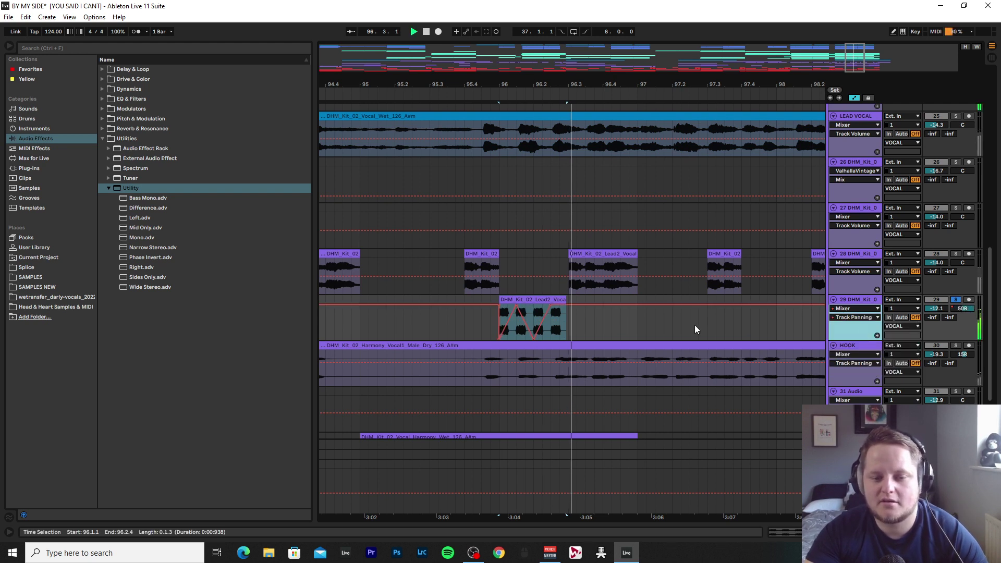
Audition vocal track 28 in solo, return to the full mix and hide the automation lanes.
left_click(957, 254)
left_click(958, 255)
key("space")
key("a")
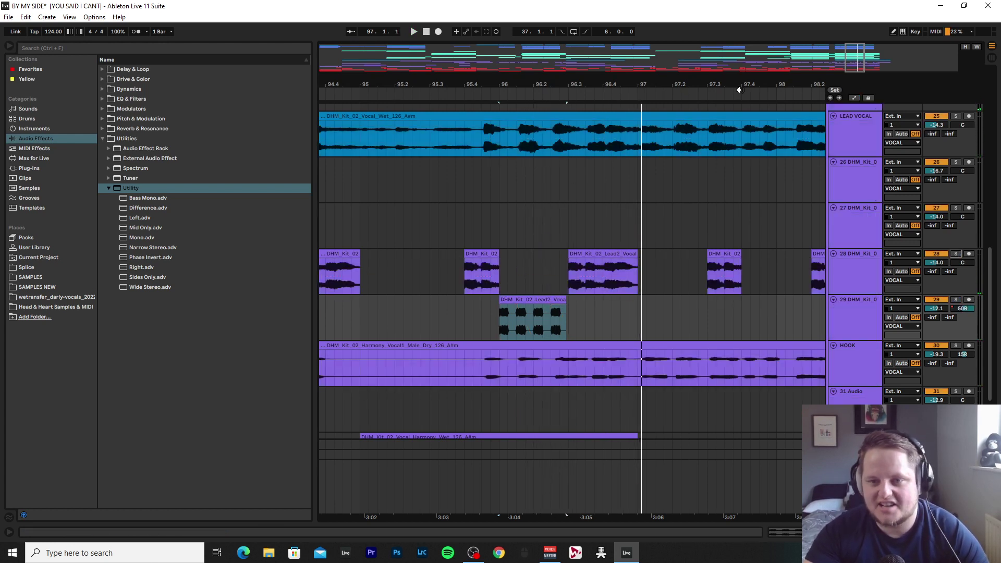
Solo vocal track 32 and play its harmony clip from 95.1.1.
left_click_drag(854, 66, 850, 35)
scroll(668, 309, "down", 5)
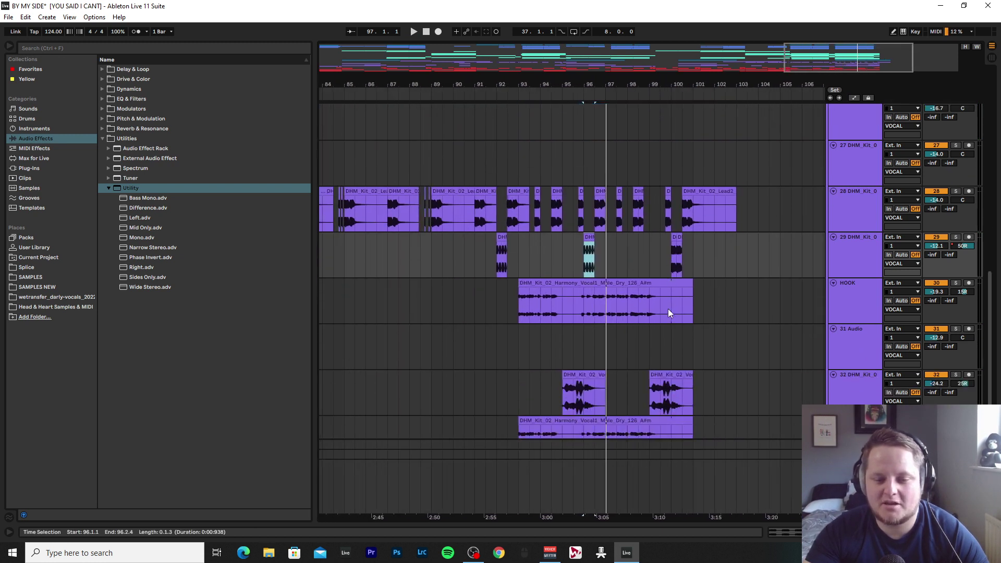
left_click(561, 315)
key("space")
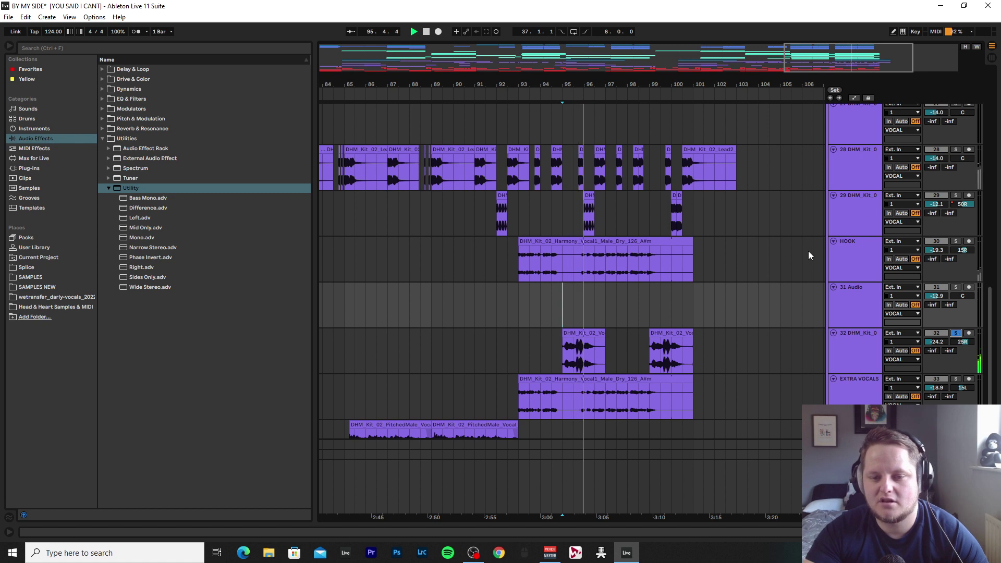
Play the HOOK track in solo from 93.1.1, add EXTRA VOCALS to the solo, and clear the solos.
left_click(849, 244)
key("space")
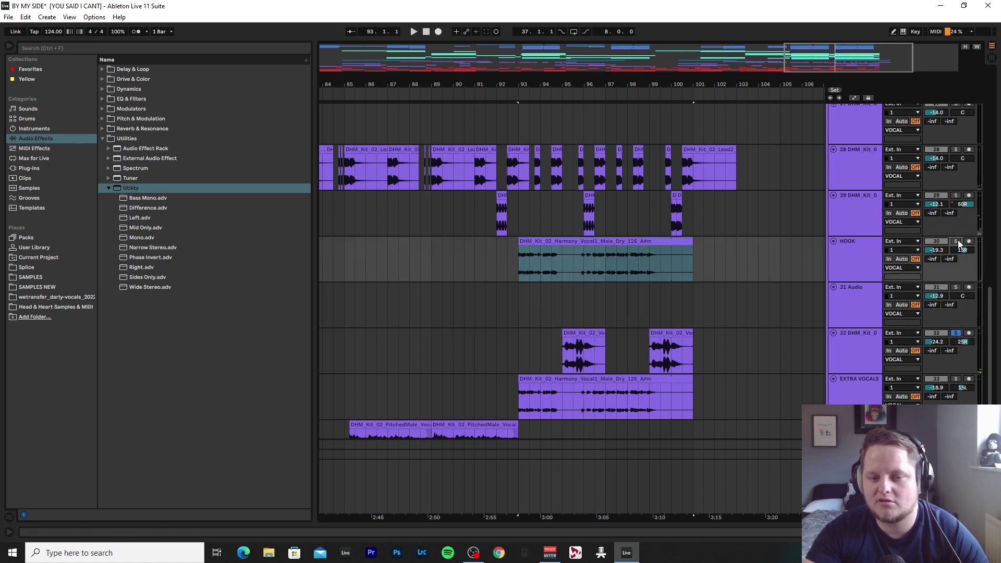
left_click(956, 379, "ctrl")
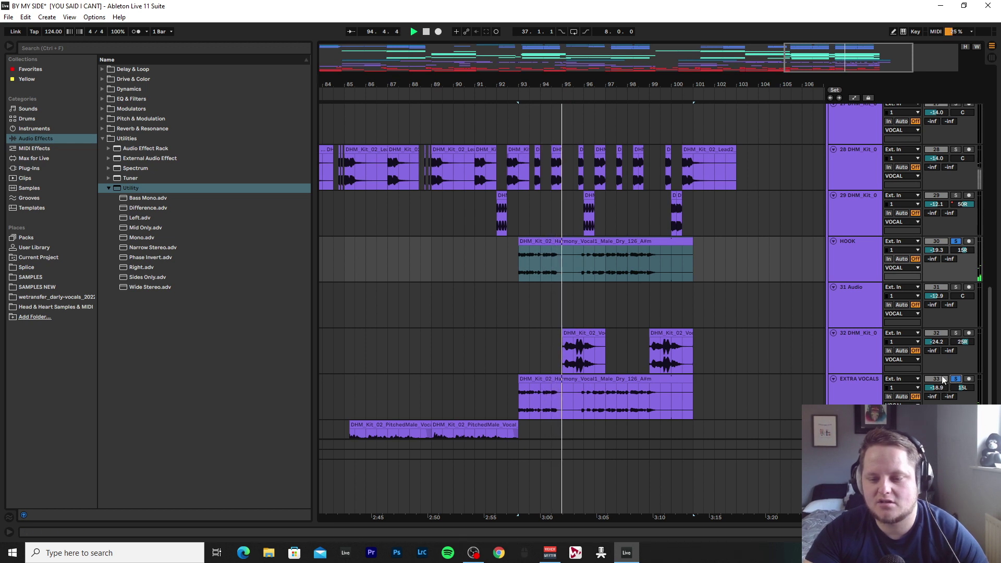
left_click(956, 378)
scroll(662, 372, "down", 3)
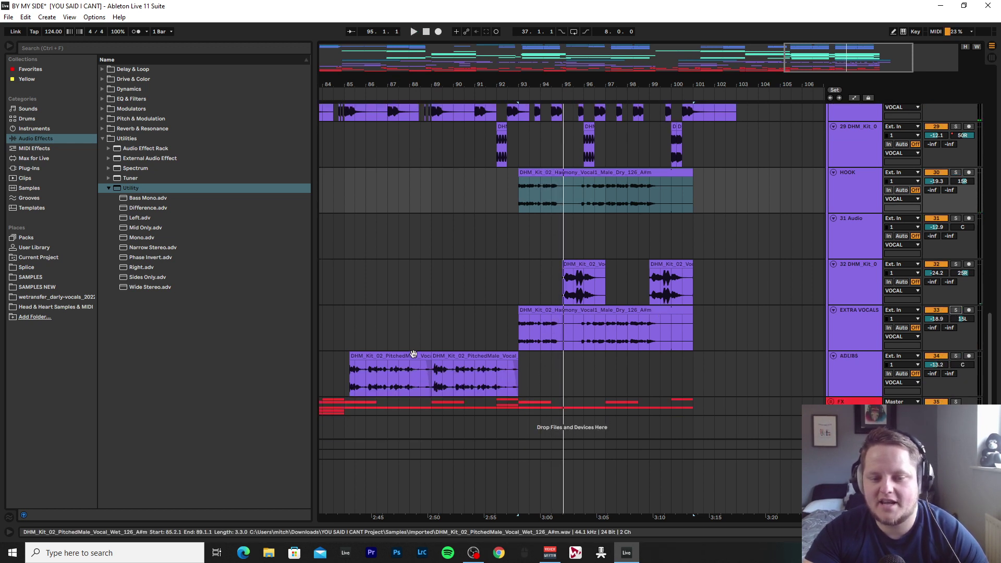
key("space")
Play the ADLIBS track from 89.1.1 in solo and again unsoloed in the full mix.
left_click(432, 339)
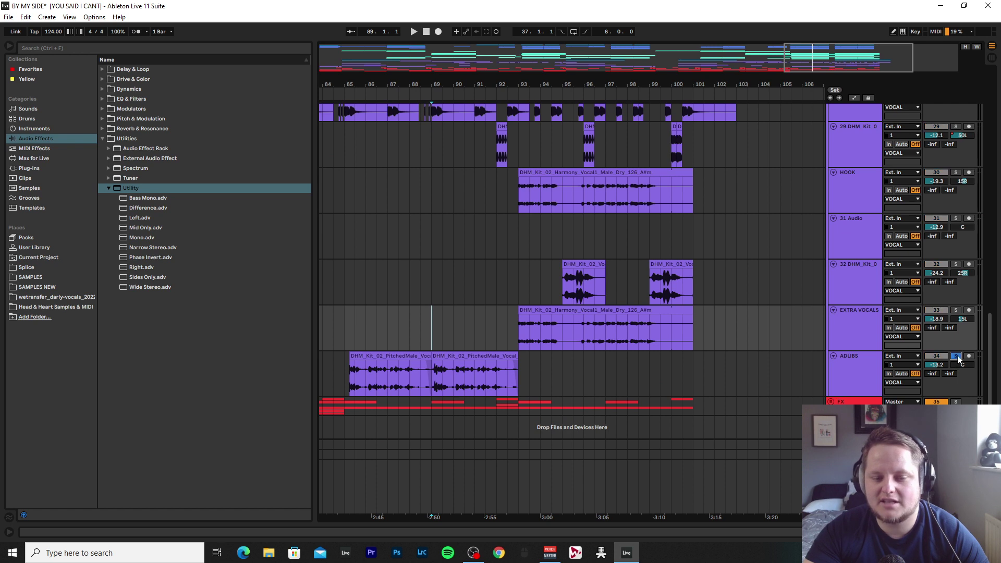
key("space")
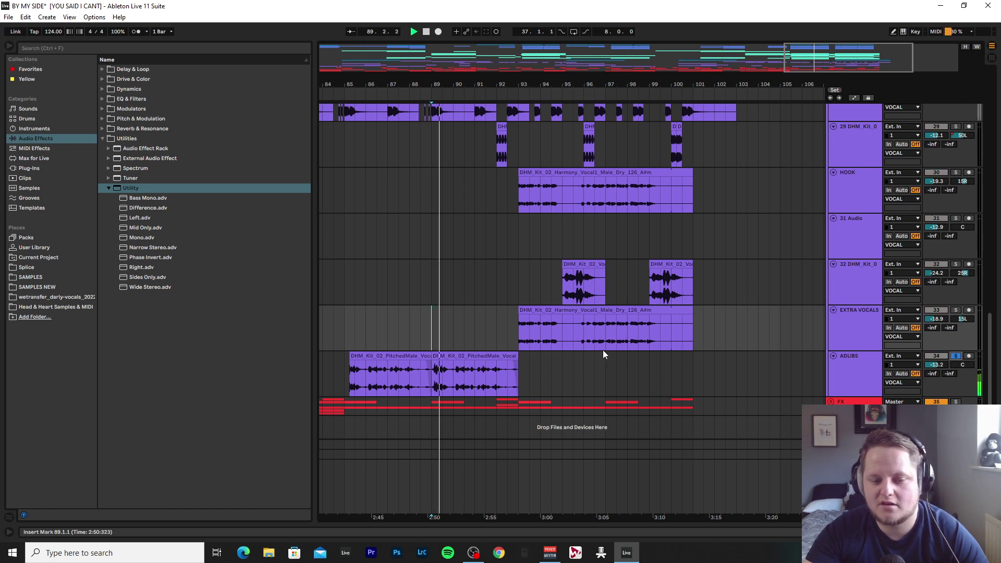
left_click(956, 356)
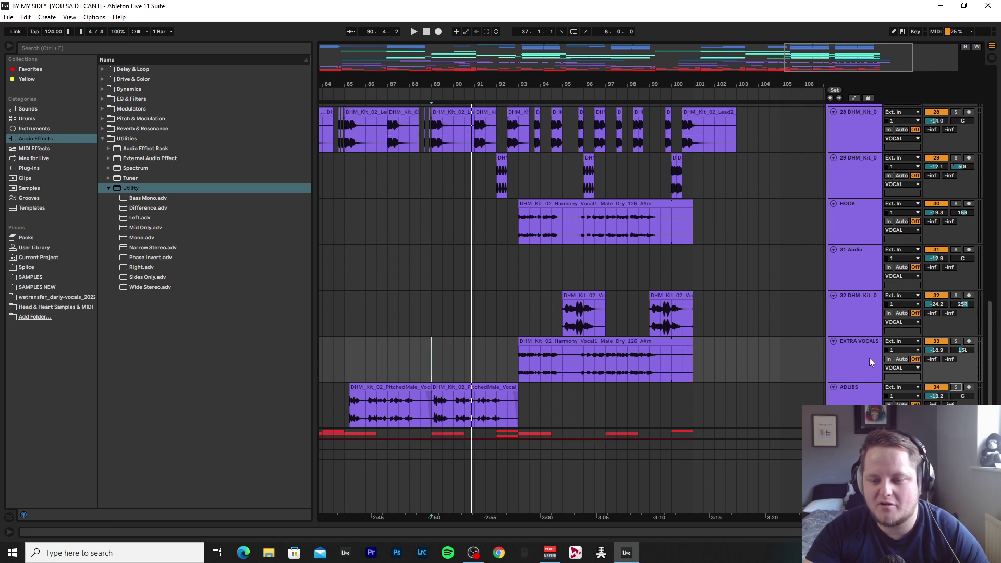
key("space")
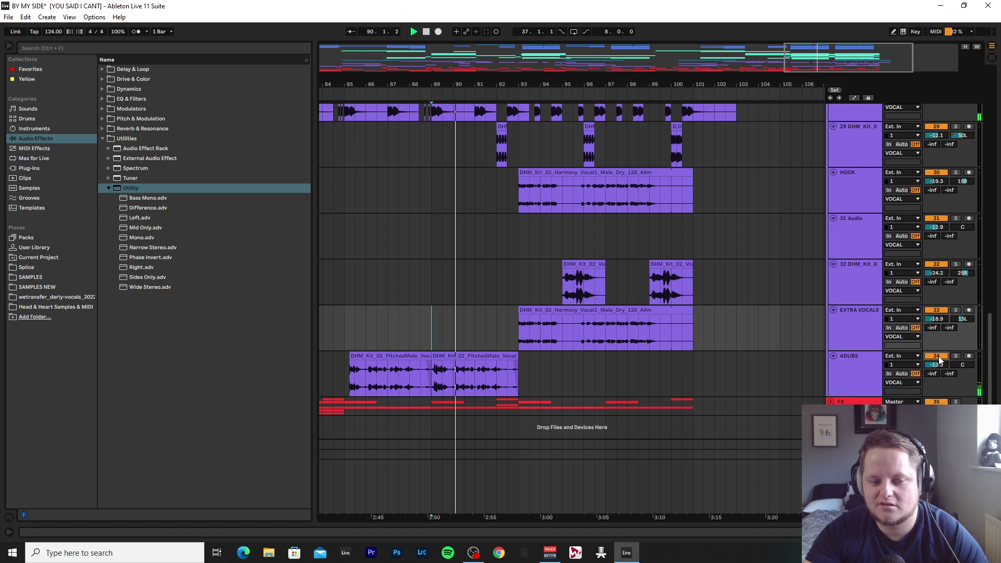
key("space")
Expand the FX group and display the ADLIBS track's FabFilter Pro-Q 3 device.
left_click(831, 402)
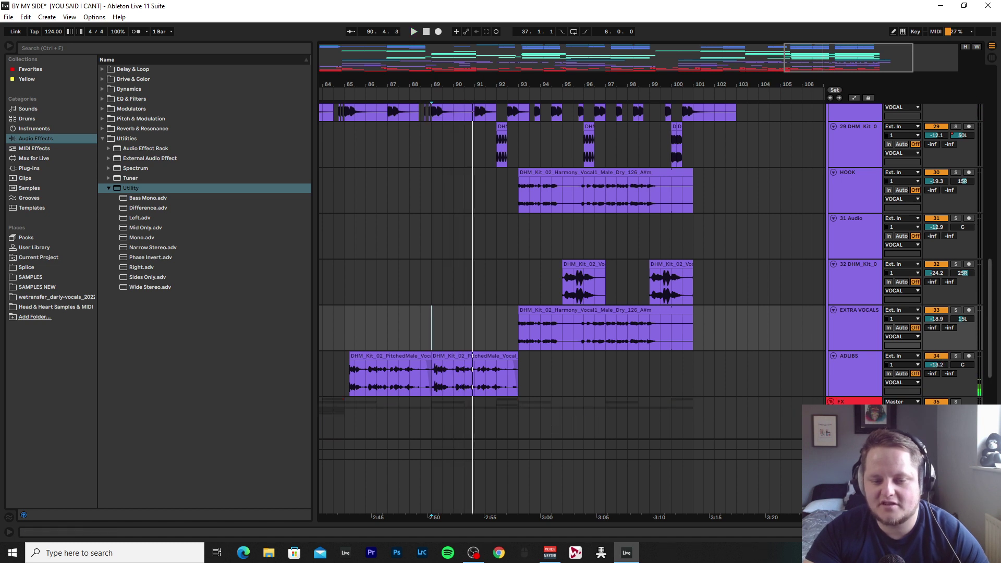
scroll(636, 396, "down", 3)
scroll(814, 241, "down", 1)
left_click(851, 239)
double_click(852, 202)
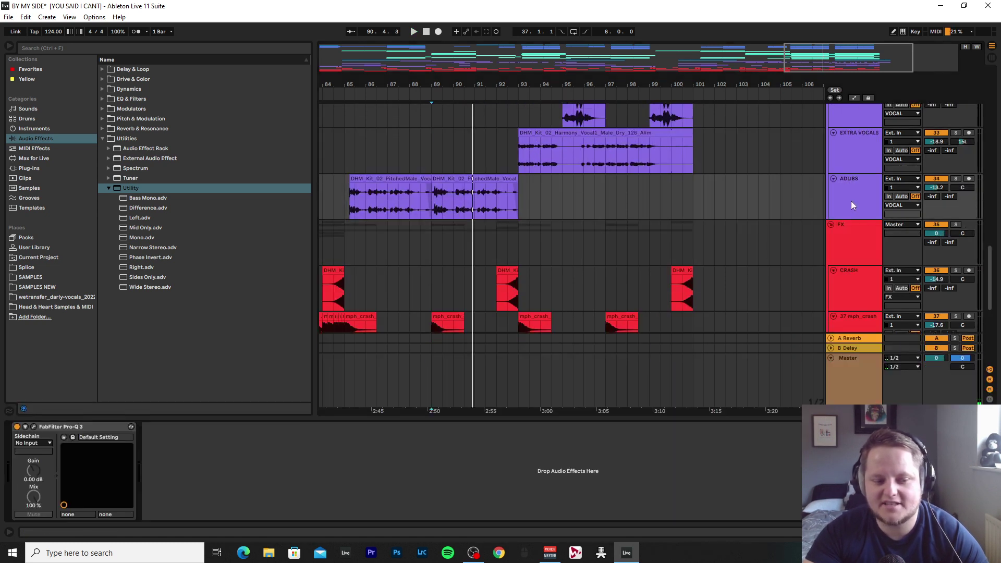
Solo the VOCAL group and play it from 93.1.1 while viewing its KICK-sidechained Compressor.
scroll(768, 242, "up", 15)
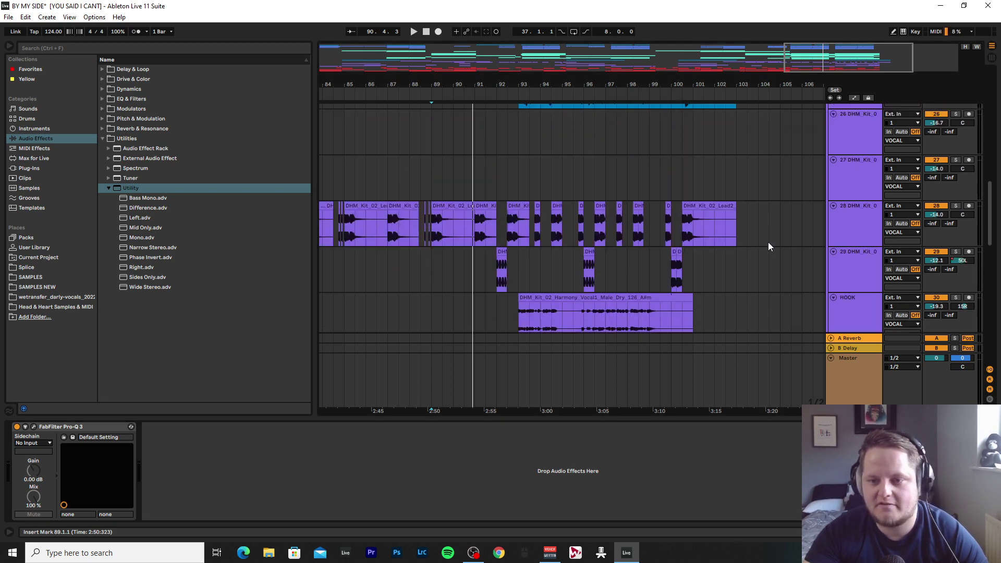
left_click(855, 162)
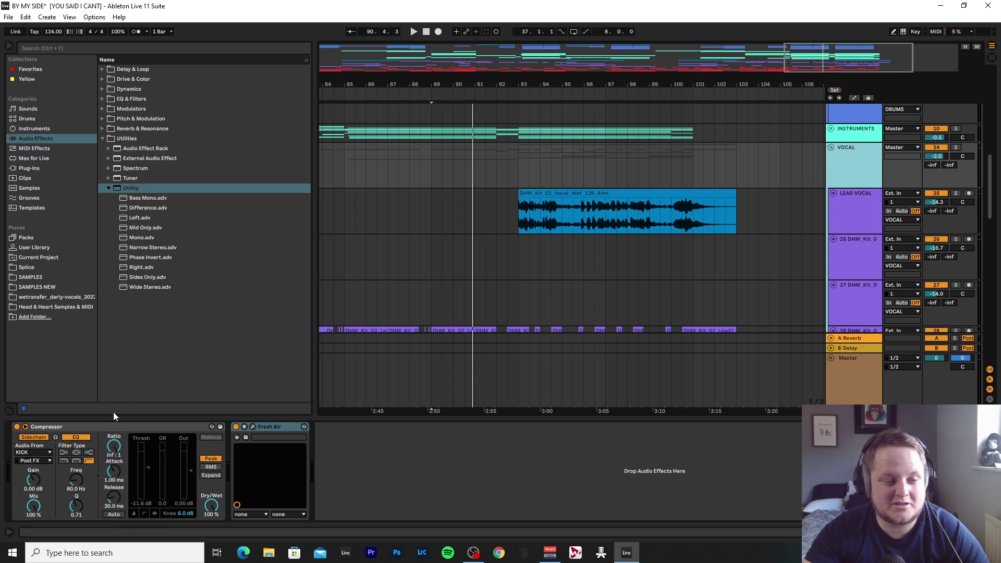
left_click(527, 170)
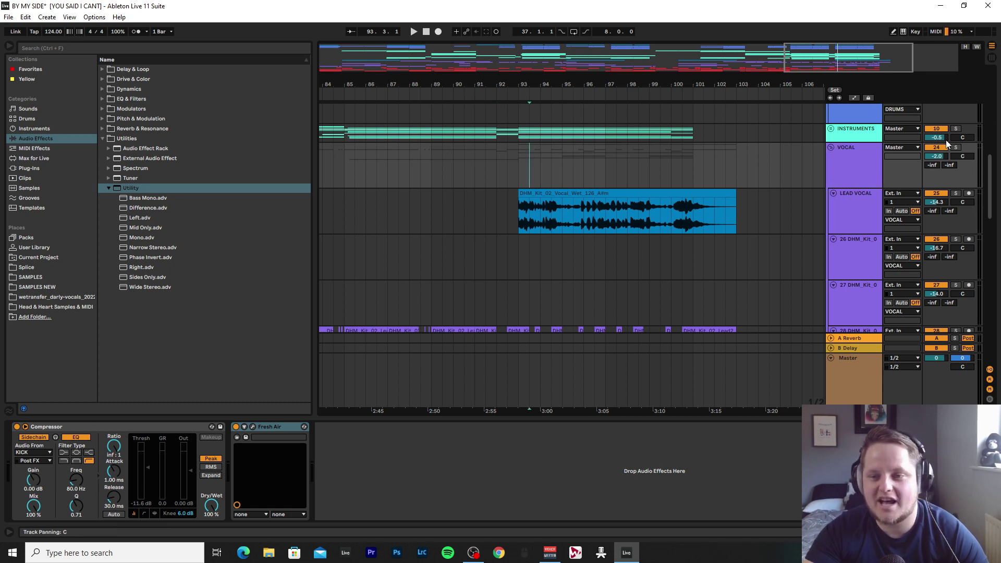
left_click(518, 164)
key("space")
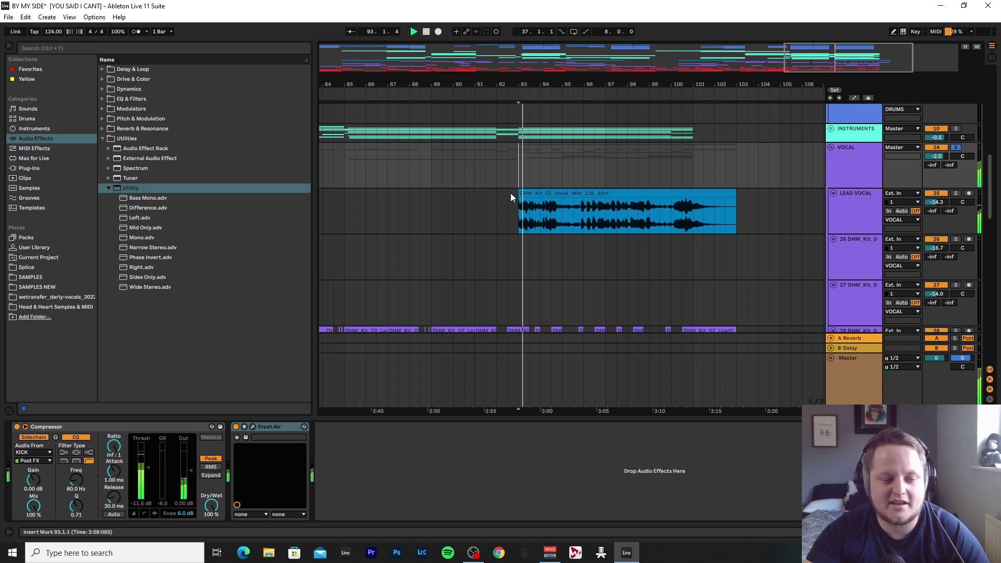
Bypass the VOCAL group's Compressor during playback, unsolo the group to hear it in the mix, and re-enable the Compressor.
left_click(16, 427)
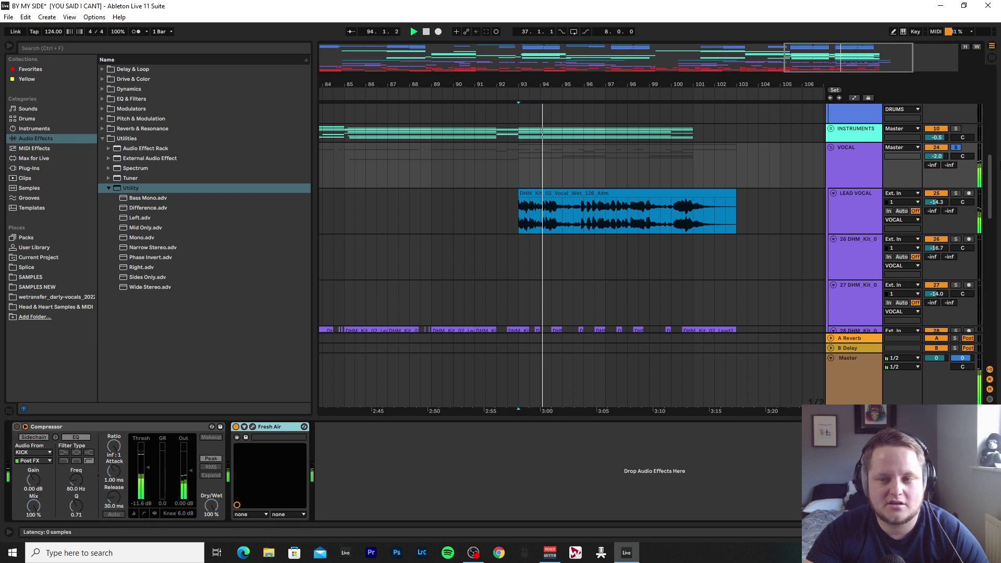
left_click(956, 149)
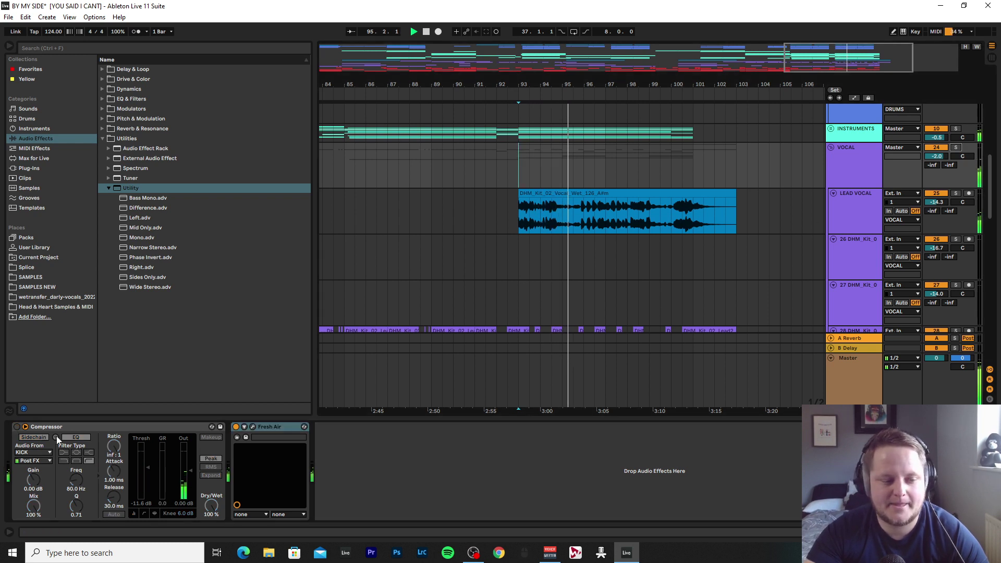
left_click(16, 427)
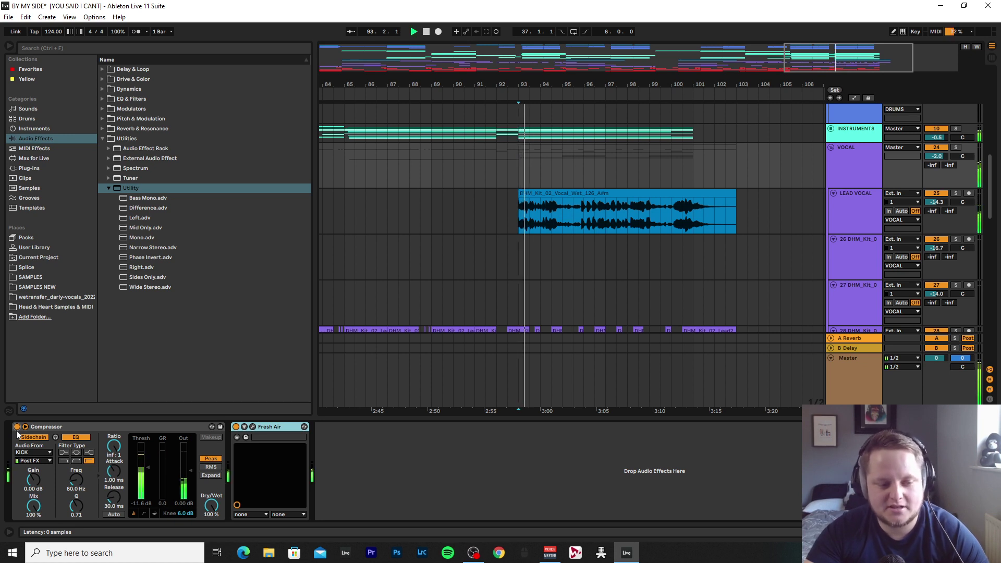
Hide the device view, solo the FX group and play it from 93.1.1.
left_click_drag(554, 418, 559, 459)
scroll(603, 402, "down", 10)
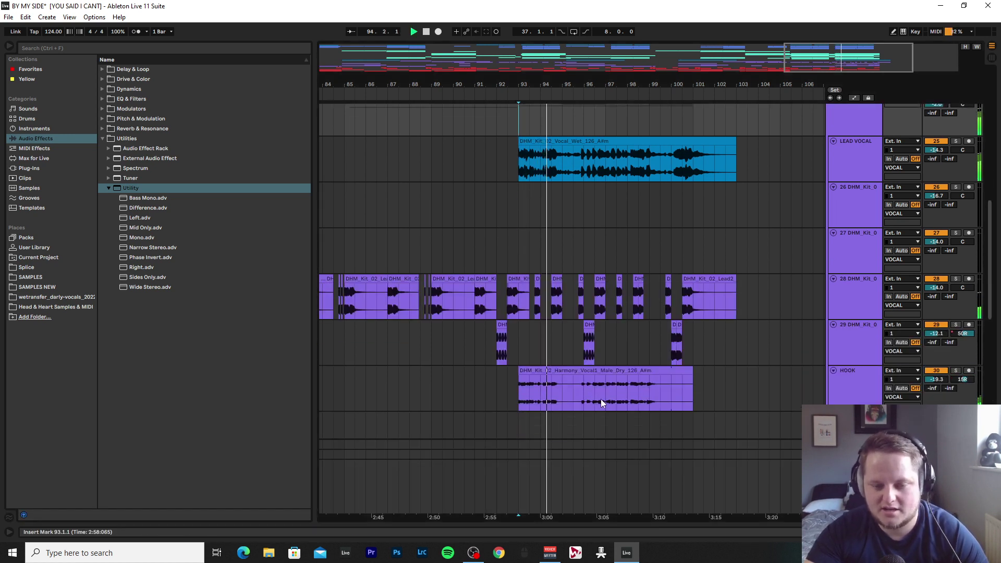
scroll(882, 327, "up", 3)
left_click(510, 223)
key("space")
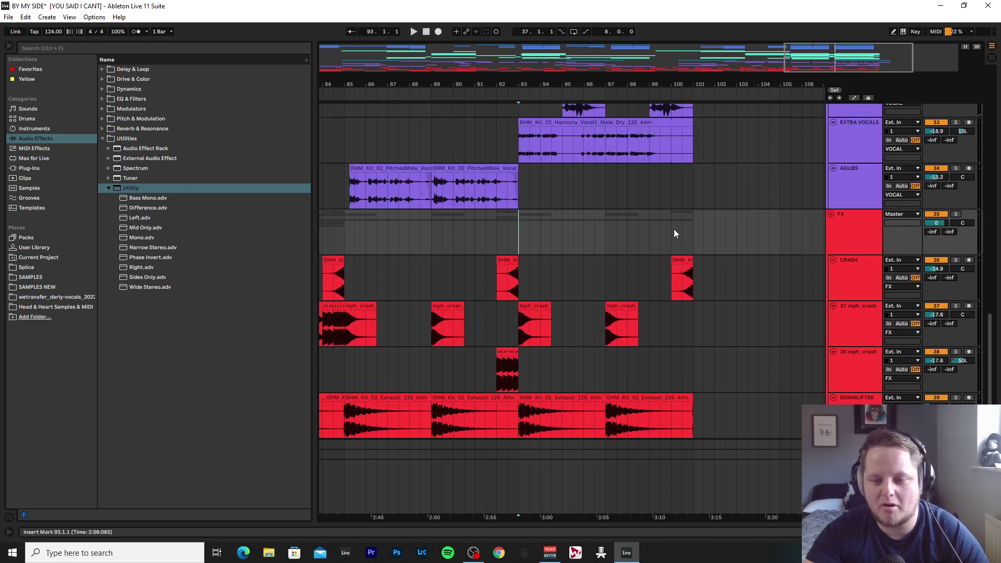
key("space")
Open the FabFilter Pro-Q 3 on the mph_crash track 37, examine its EQ curve and close it.
double_click(861, 318)
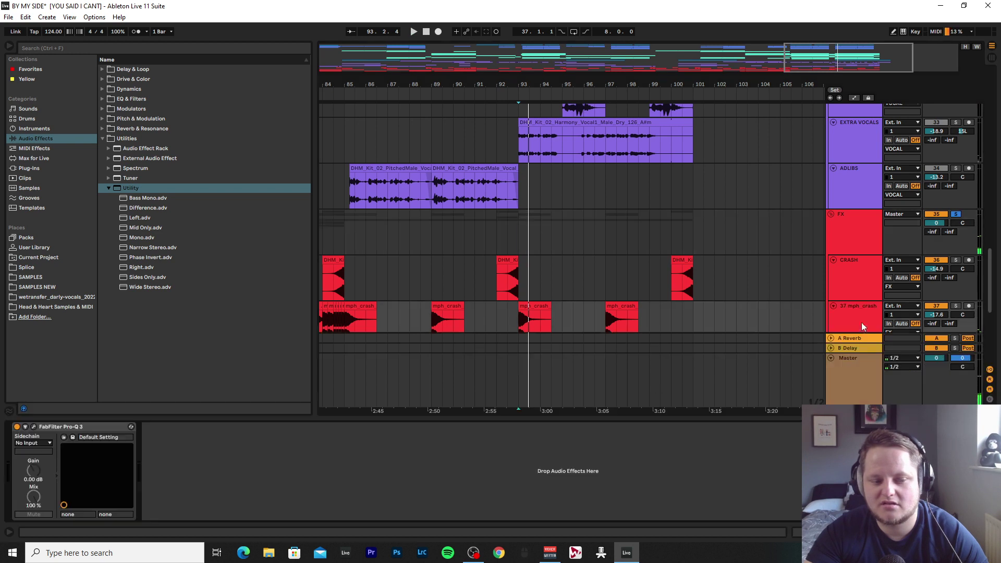
left_click(33, 426)
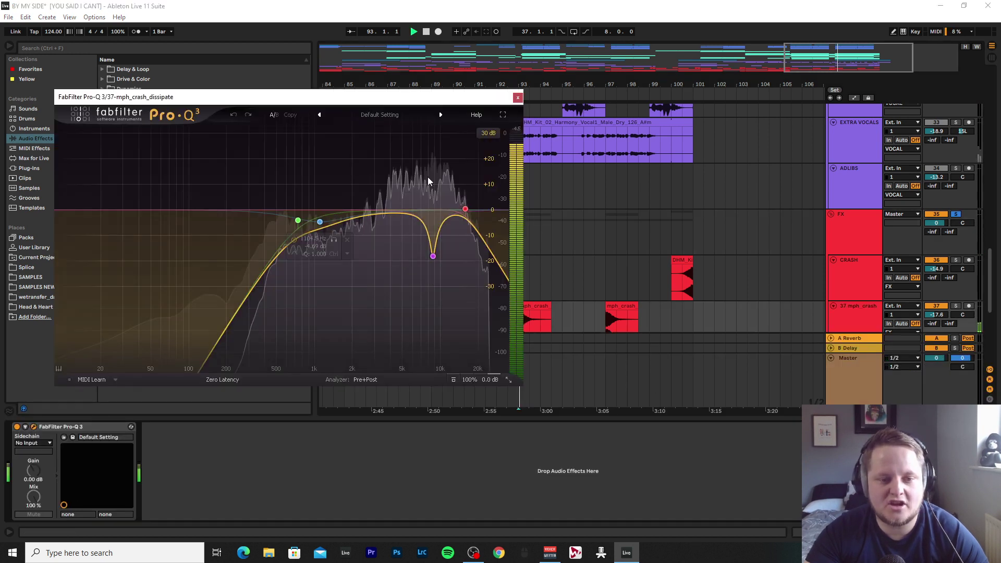
left_click(517, 93)
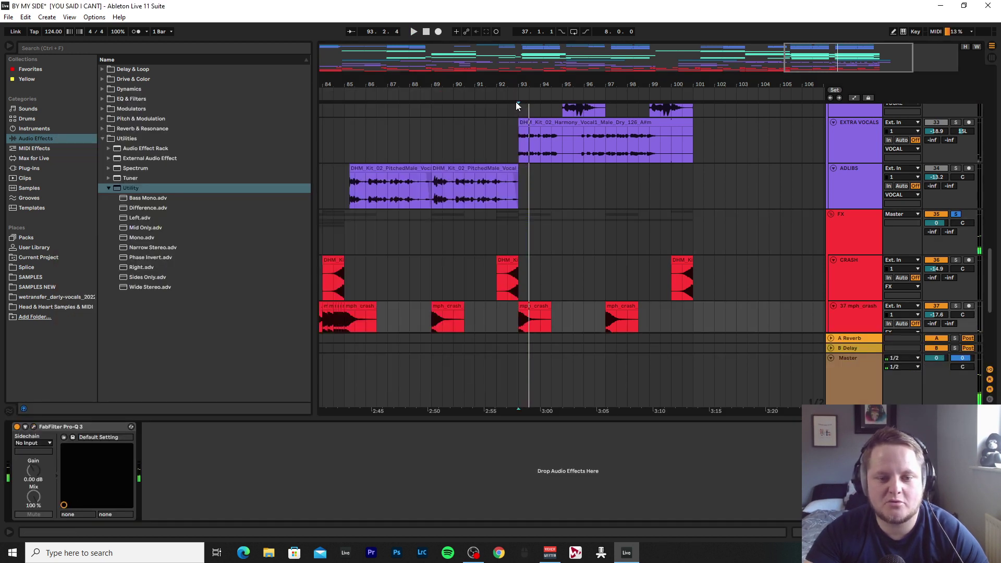
Compare the crash on track 37 with its Pro-Q 3 bypassed and enabled, playing from 93.1.1.
key("space")
left_click(18, 428)
key("space")
key("space")
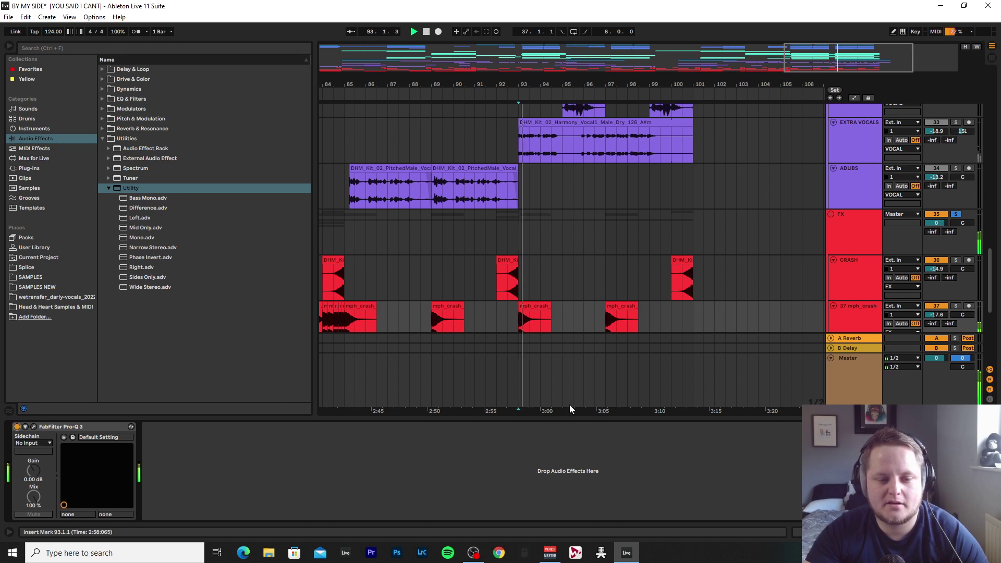
Solo the DOWNLIFTER track during playback, examine the EQ curve in its FabFilter Pro-Q 3 and close the plugin.
left_click_drag(627, 418, 631, 485)
scroll(987, 241, "down", 1)
left_click(956, 346)
double_click(844, 355)
left_click(34, 427)
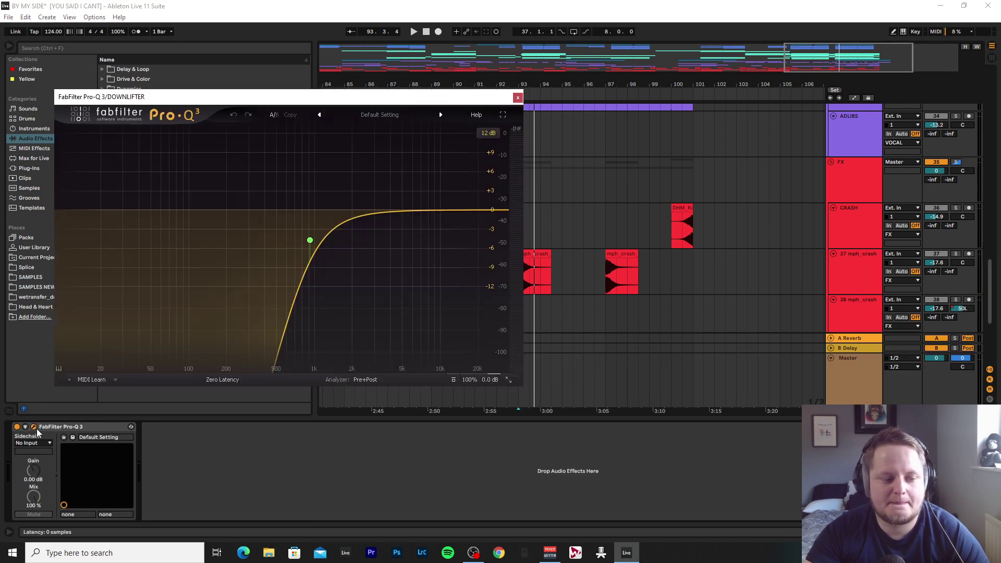
left_click(518, 99)
Open the FX group's Pro-Q 3, audition its wide mid-range cut band in solo during playback, and close the plugin.
left_click(837, 199)
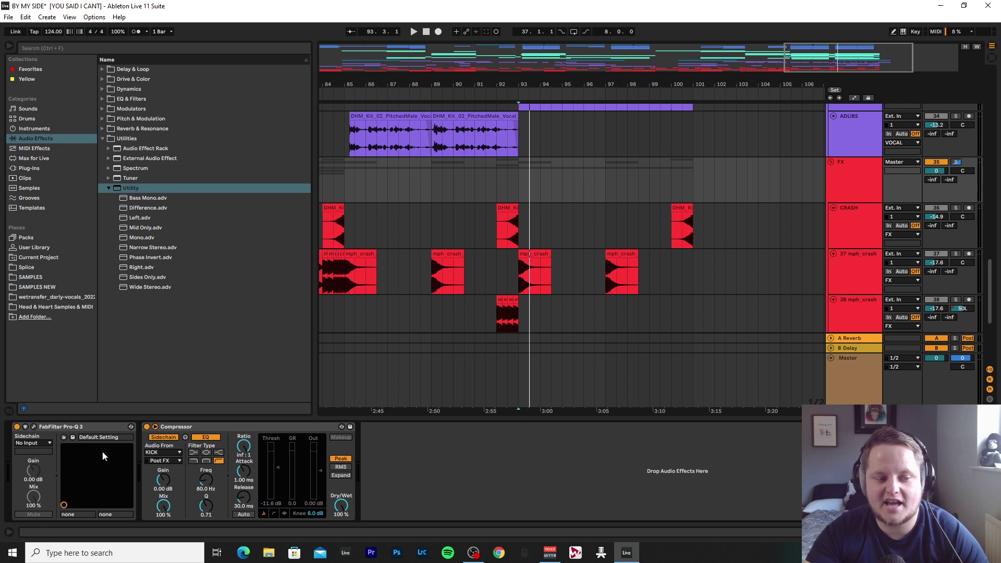
left_click(34, 428)
mouse_move(266, 243)
left_click(283, 261)
key("space")
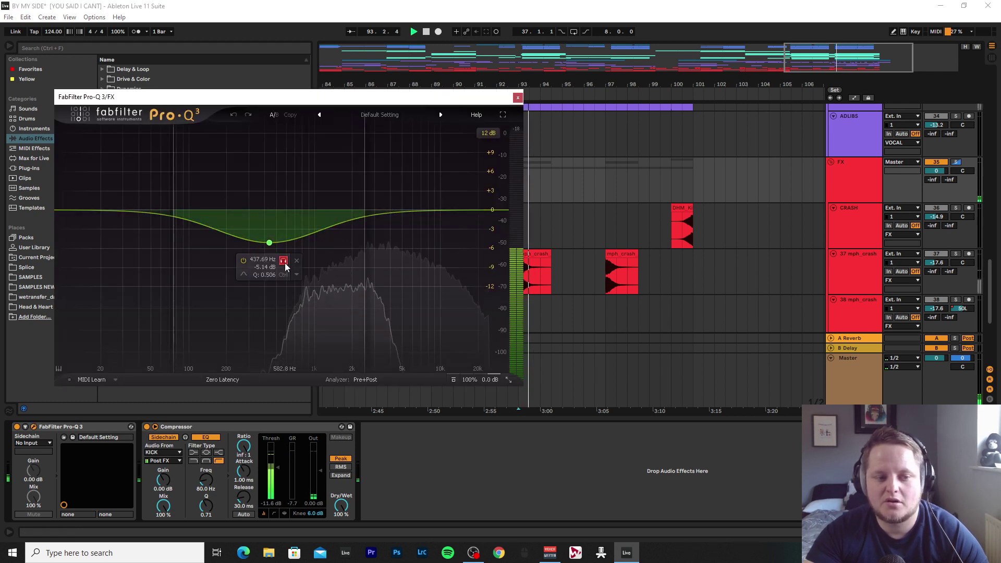
left_click(284, 262)
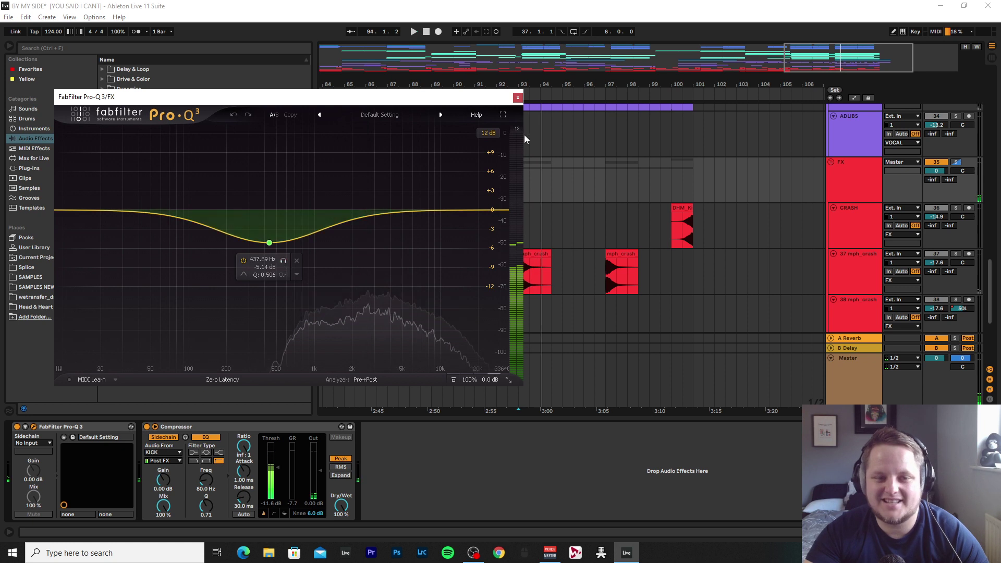
left_click(518, 98)
Hide the device view and play the 38 mph_crash track soloed from 92.1.1 to hear its panning.
double_click(651, 418)
scroll(637, 394, "up", 3)
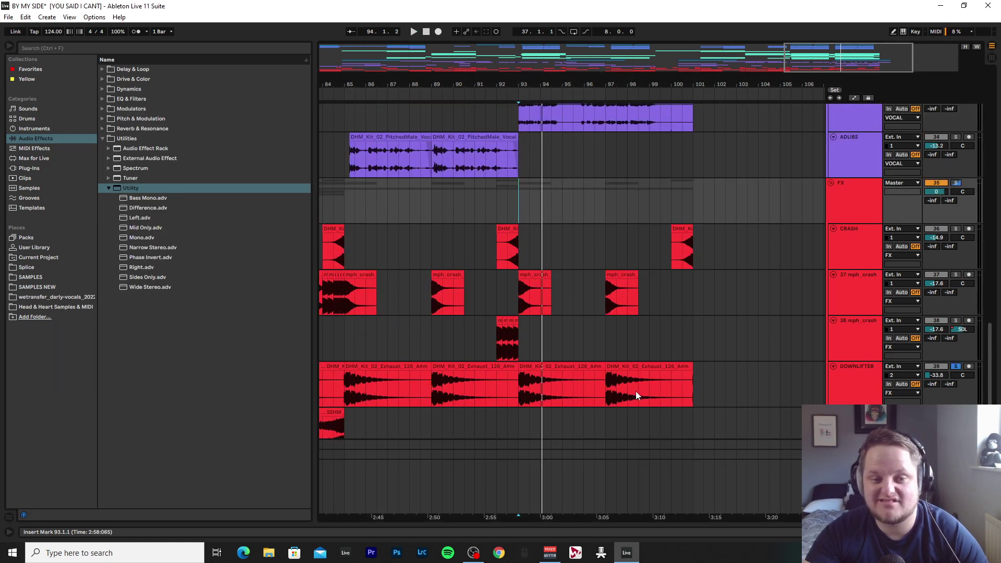
scroll(640, 394, "down", 4)
left_click_drag(497, 310, 737, 311)
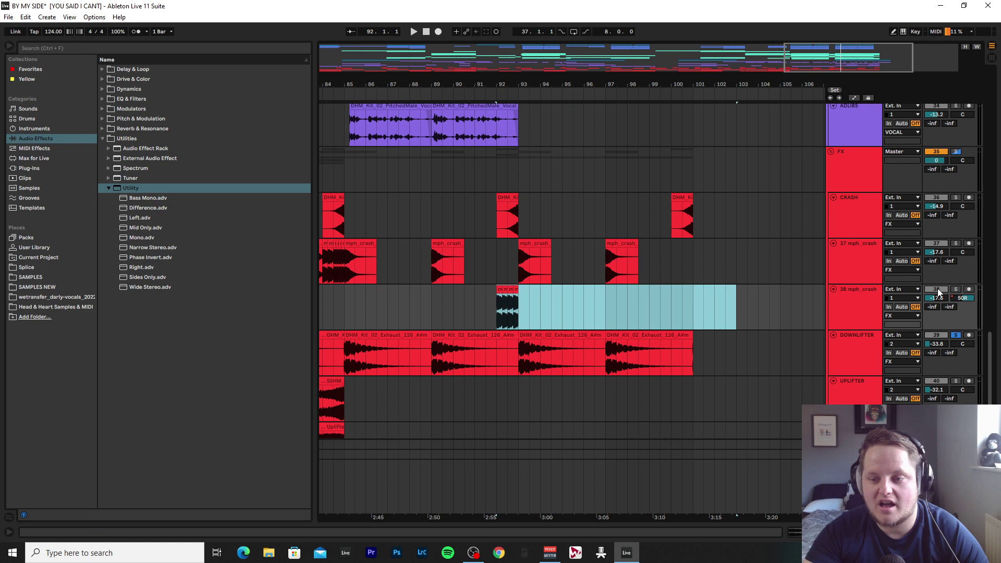
left_click_drag(831, 45, 836, 55)
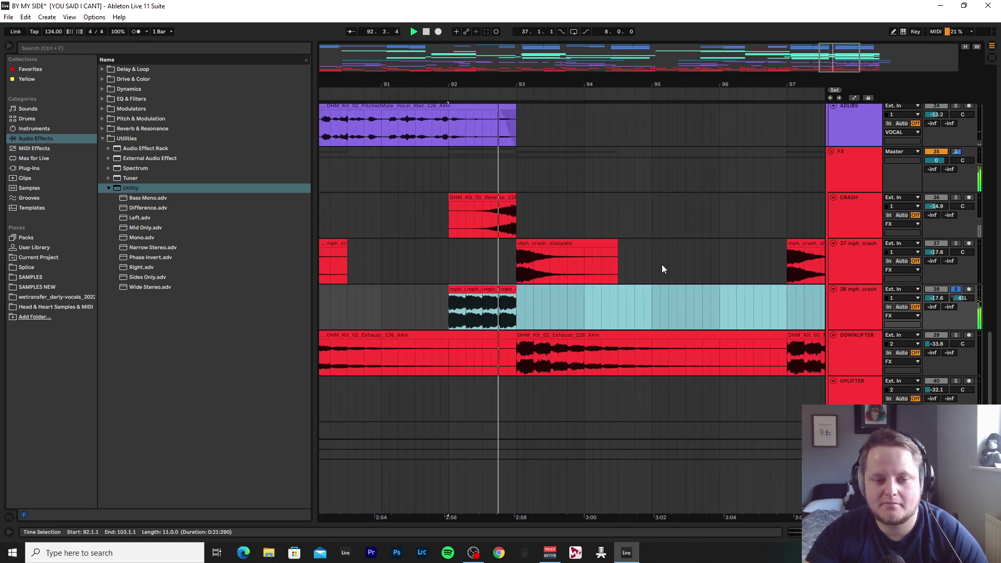
key("space")
Solo the CRASH track, play its reverse crash before bar 93, and check its Pro-Q 3 before closing it.
left_click(960, 199)
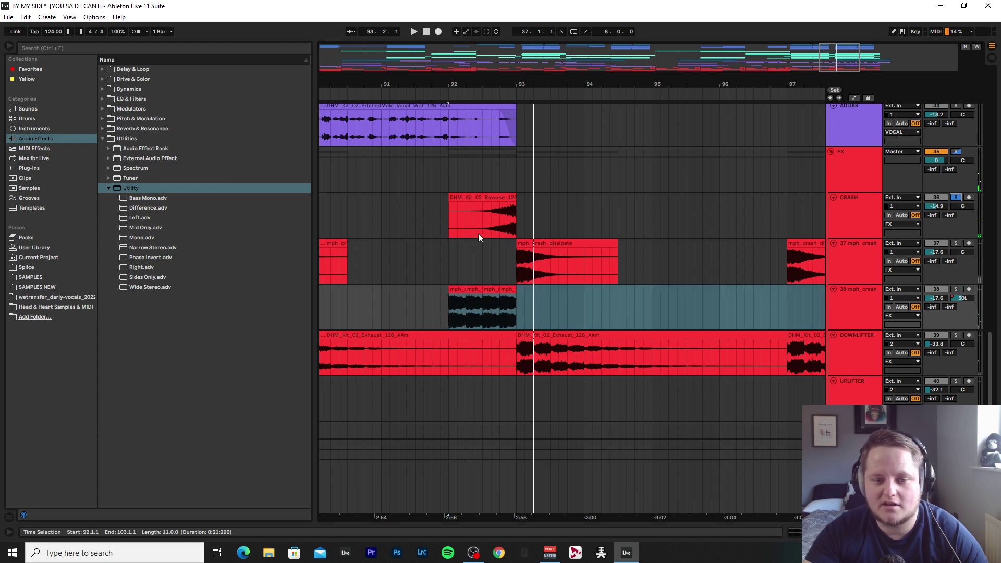
left_click(482, 232)
left_click(860, 214)
key("space")
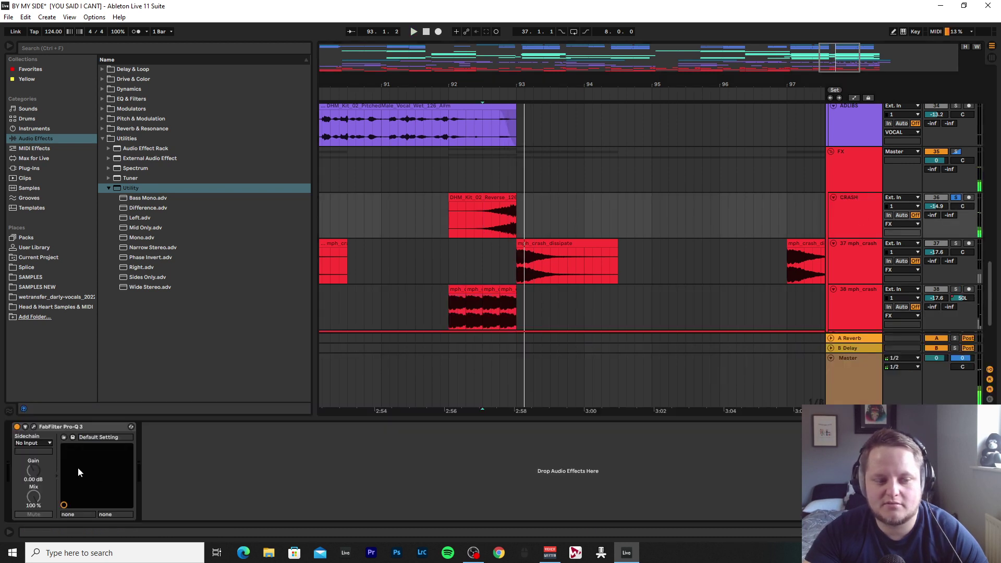
left_click(34, 427)
left_click(518, 98)
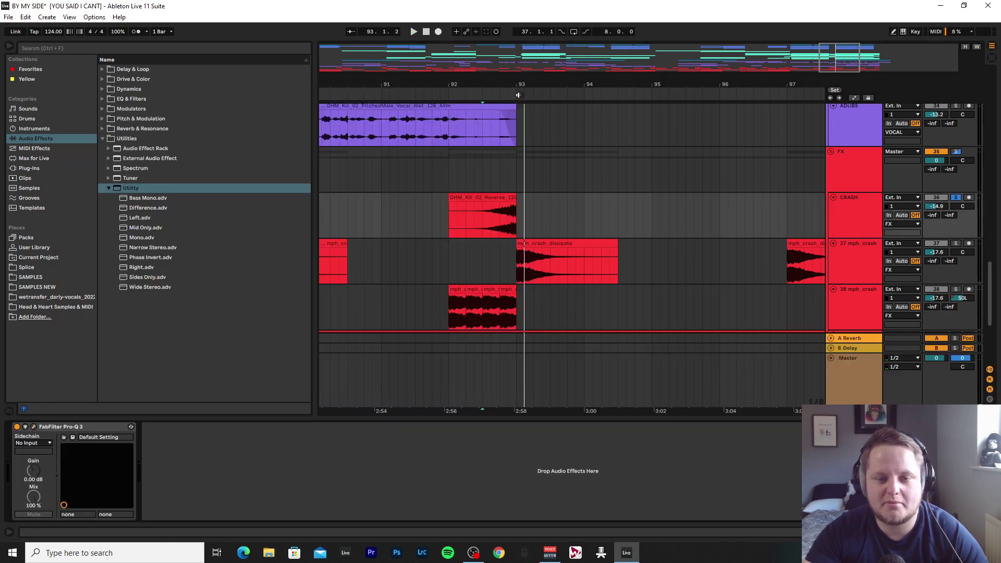
Hide the device view, collapse the VOCAL group and expand the INSTRUMENTS group.
scroll(721, 257, "up", 5)
left_click_drag(828, 62, 655, 396)
key("ctrl+alt+l")
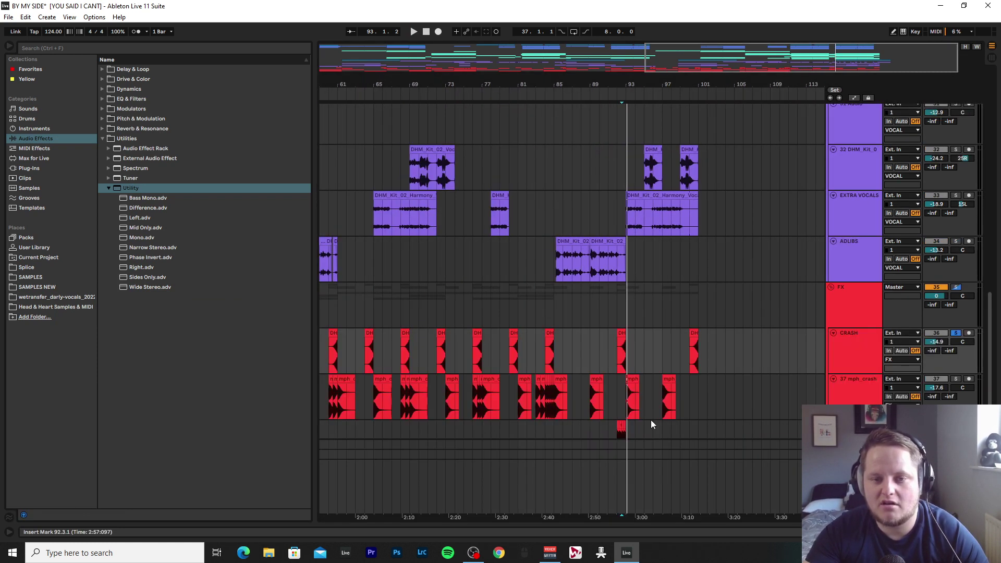
scroll(652, 422, "up", 7)
scroll(653, 421, "up", 5)
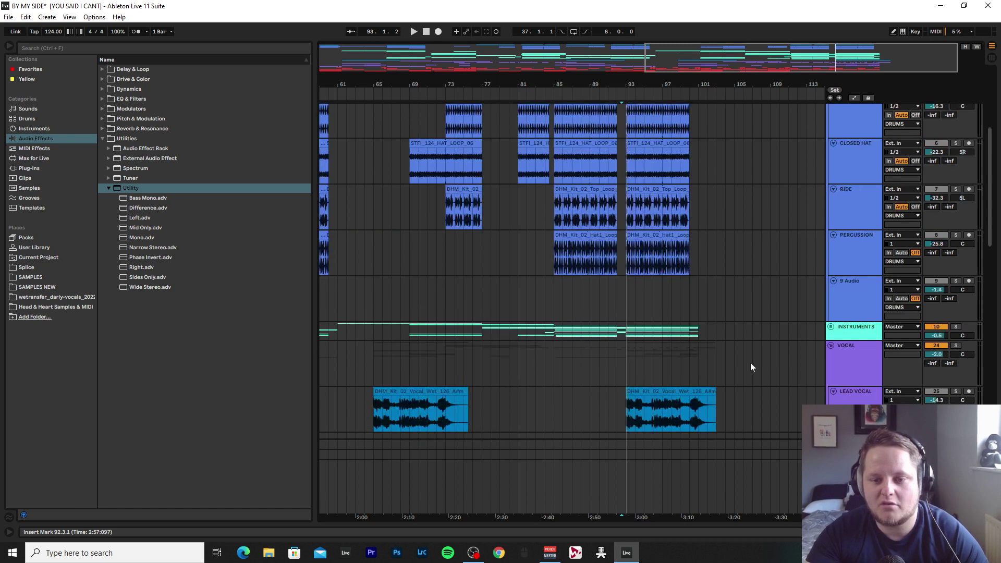
left_click(832, 345)
left_click(832, 327)
Play the 18 Nexus3.39 track soloed from the start of its clip near bar 85, and unsolo it.
scroll(525, 285, "down", 10)
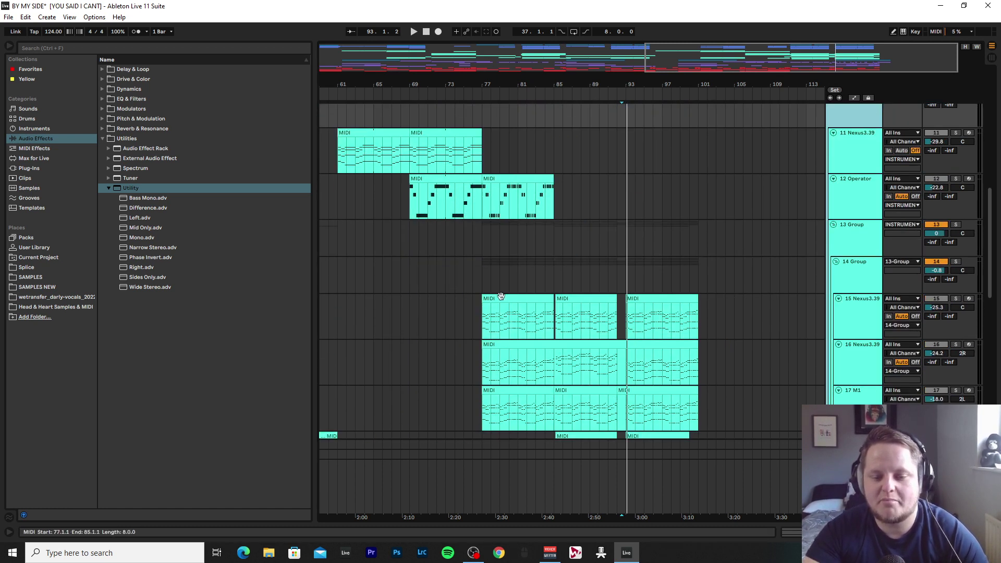
scroll(525, 285, "down", 5)
scroll(392, 258, "up", 2)
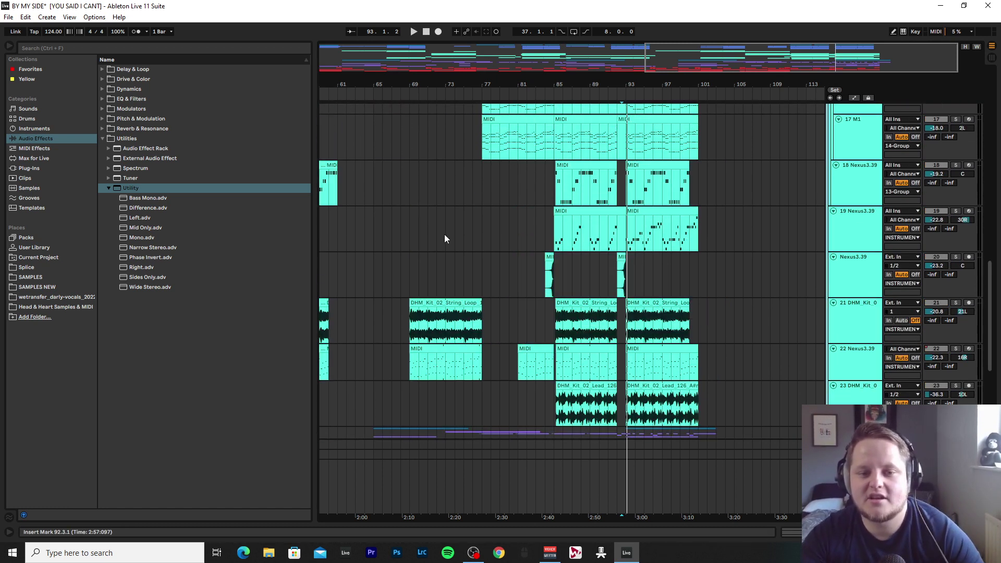
scroll(548, 238, "up", 2)
left_click_drag(784, 59, 787, 125)
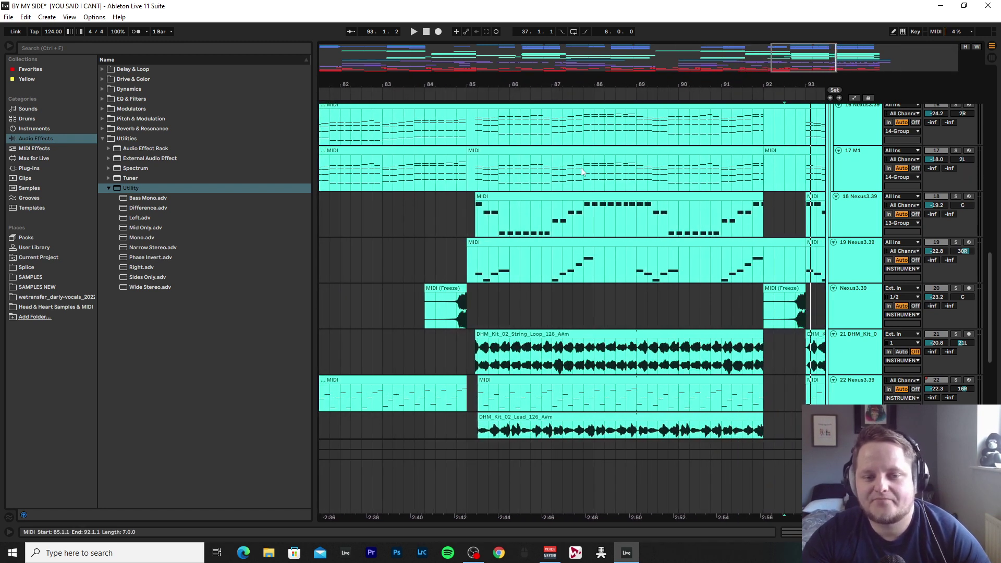
left_click(526, 195)
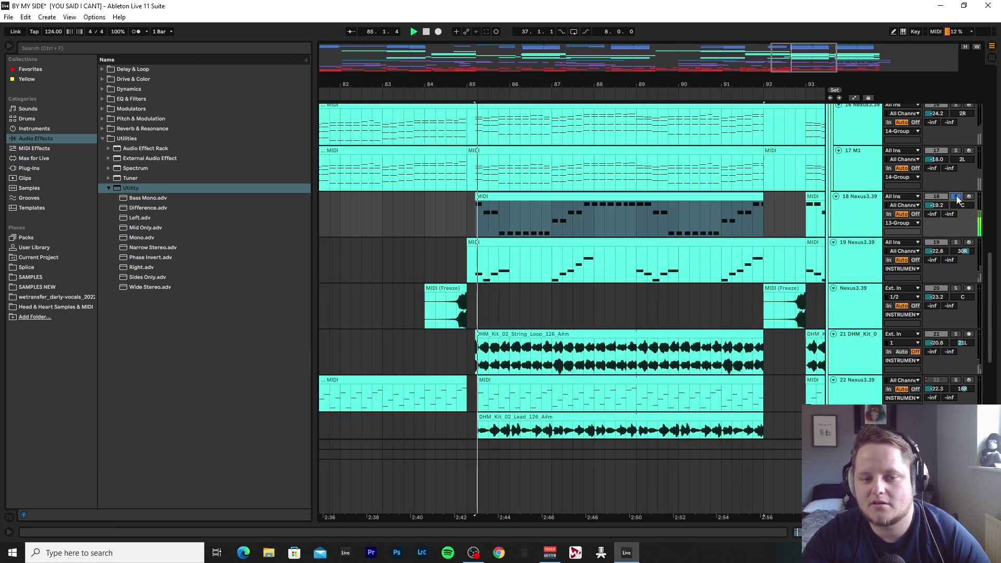
left_click(956, 196)
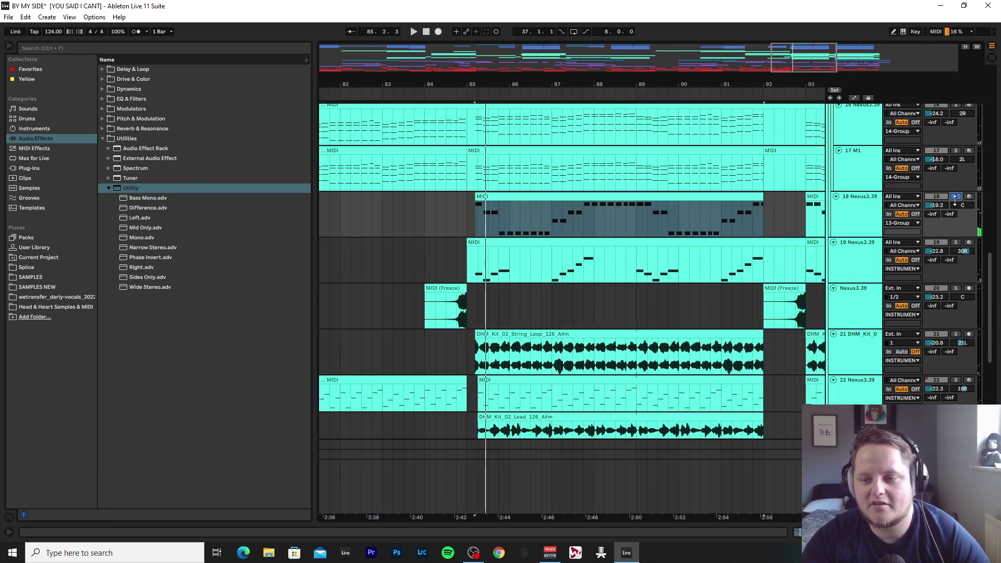
Solo the 19 Nexus3.39 track and play it, unsoloing it during playback to hear it in the mix.
left_click(957, 242)
key("space")
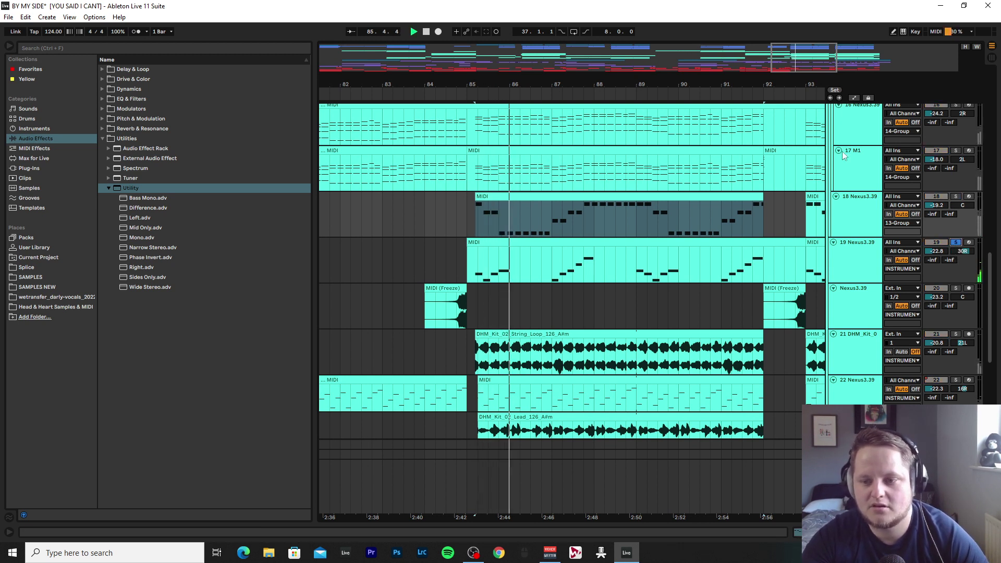
left_click(957, 243)
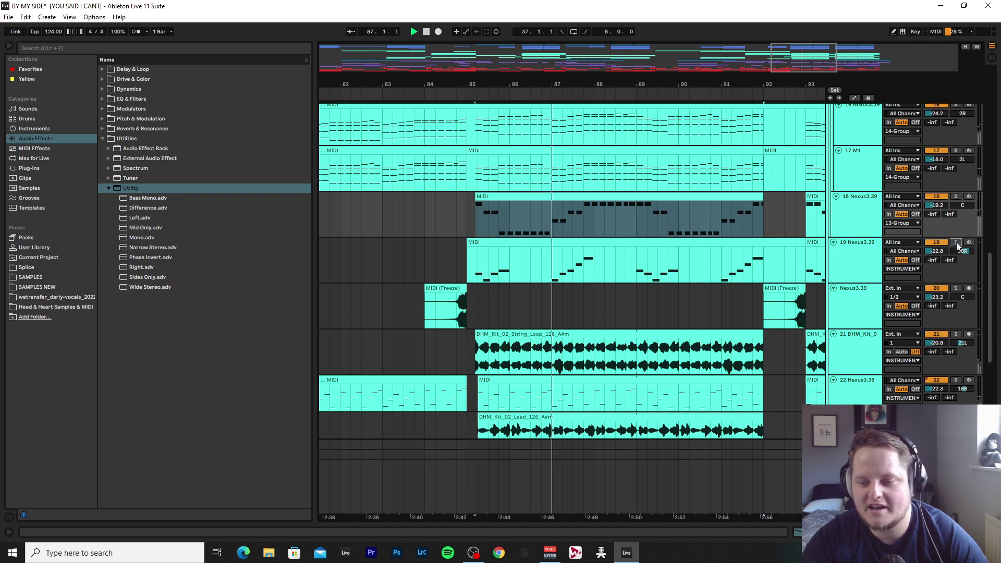
Mute and unmute the 19 Nexus3.39 track during playback to compare the mix without and with it.
left_click_drag(809, 84, 678, 55)
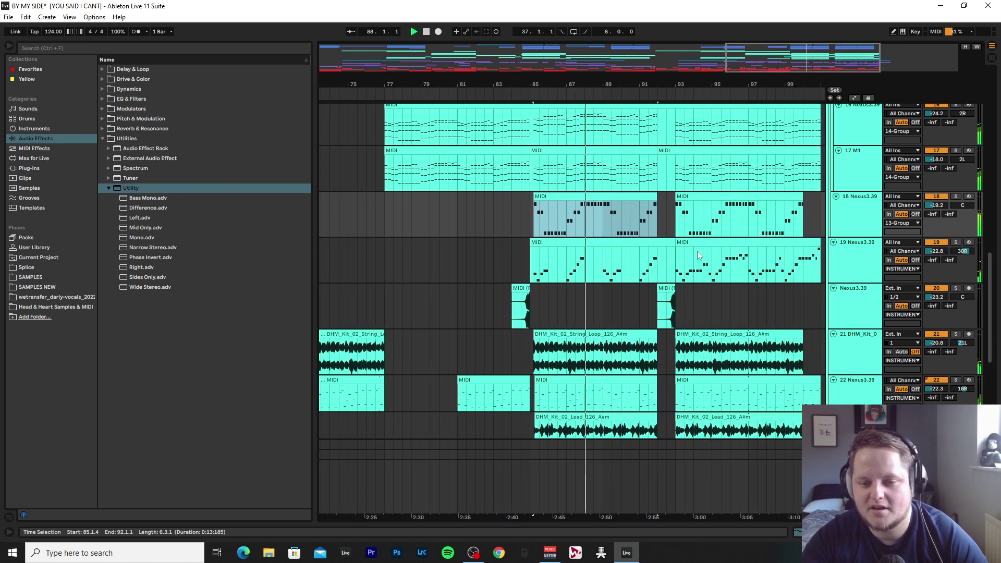
left_click(934, 243)
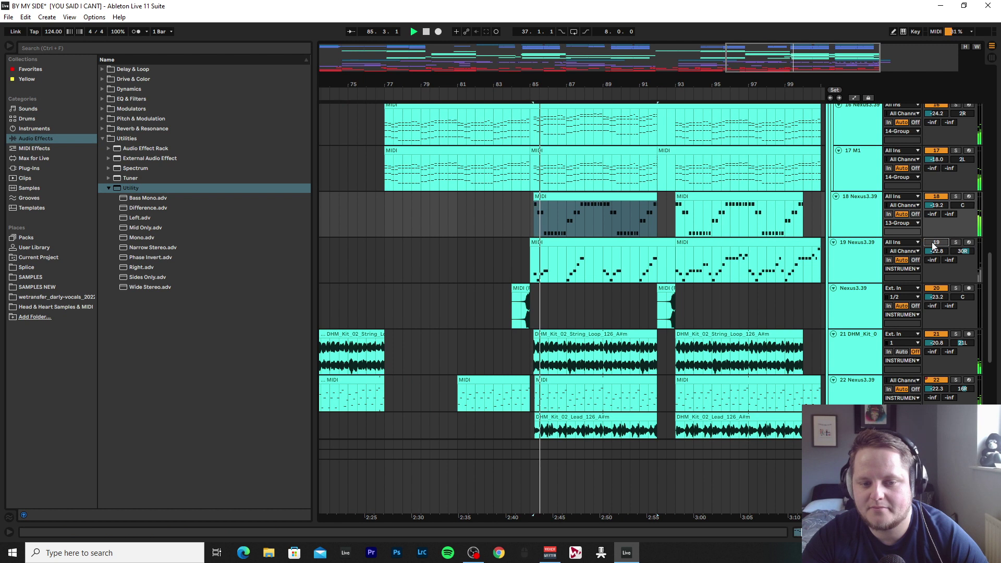
left_click(933, 242)
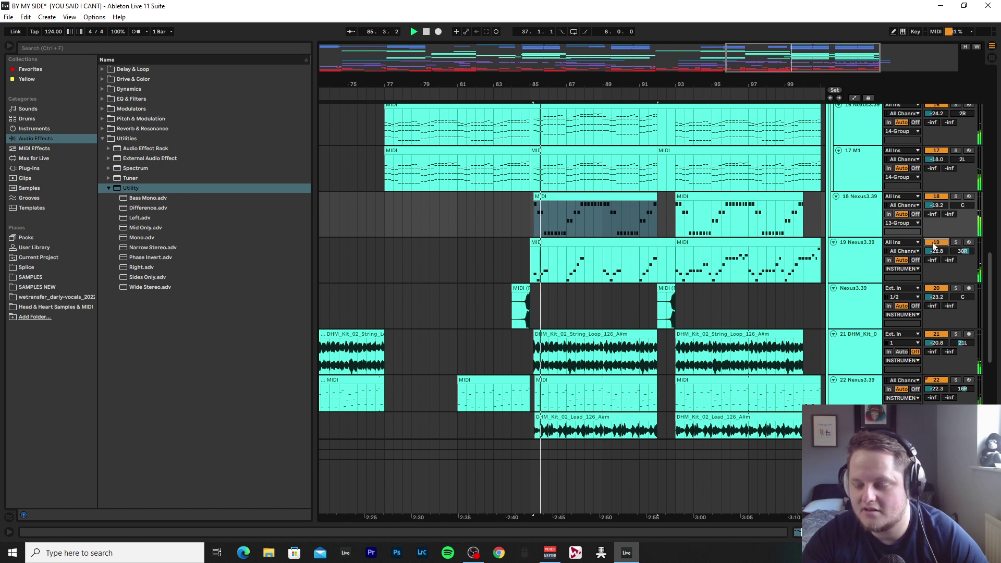
Play the 19 Nexus3.39 track soloed from 93.1.1, and open and close its Valhalla reverb to examine the settings.
left_click(677, 279)
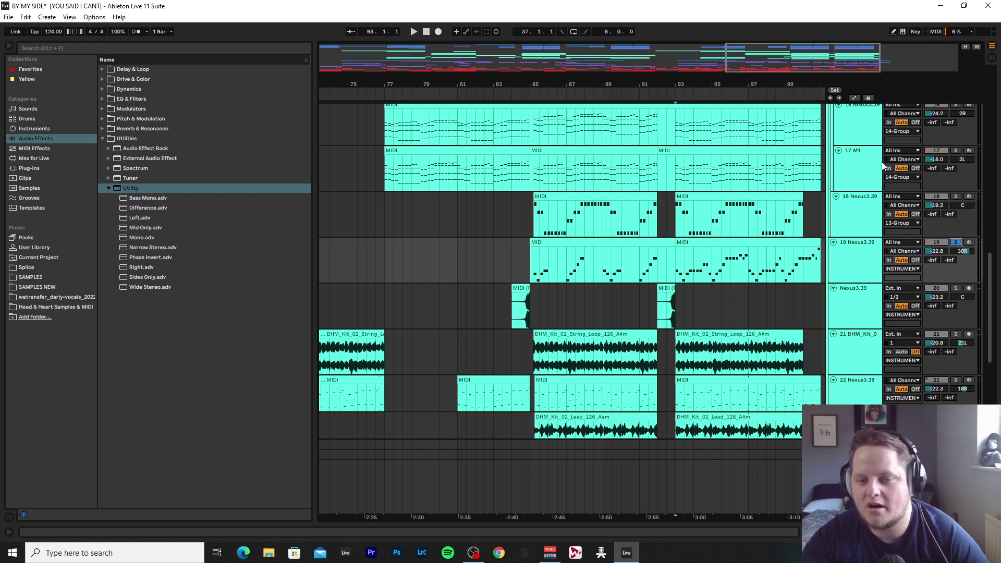
mouse_move(846, 54)
left_mouse_down()
mouse_move(854, 64)
mouse_move(841, 40)
left_mouse_up()
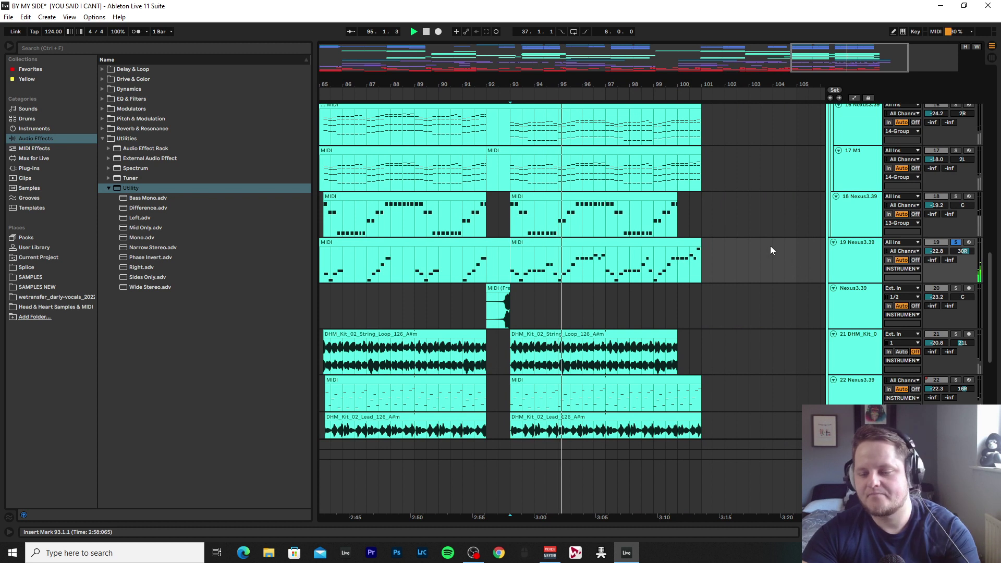
double_click(849, 253)
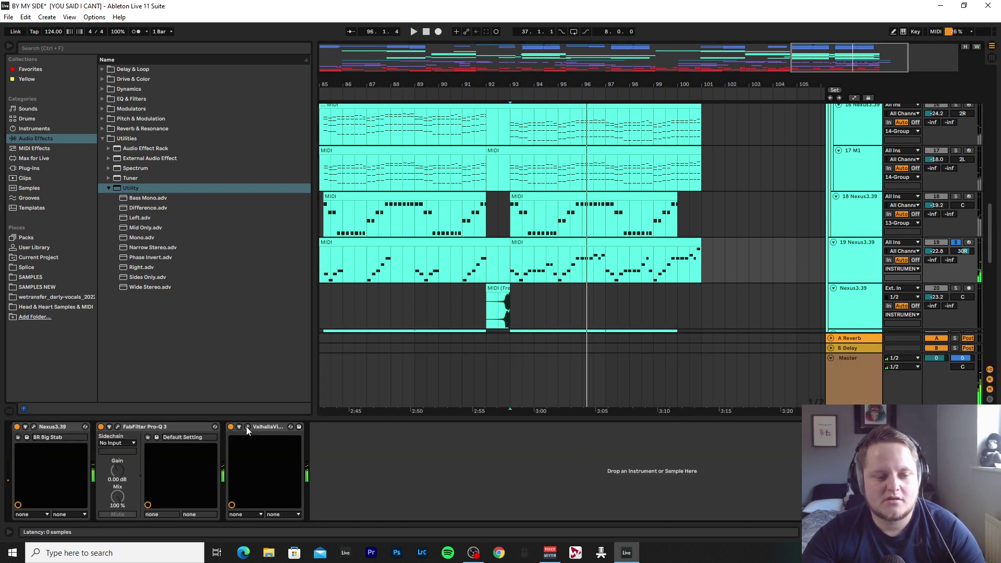
left_click(247, 426)
left_click(516, 60)
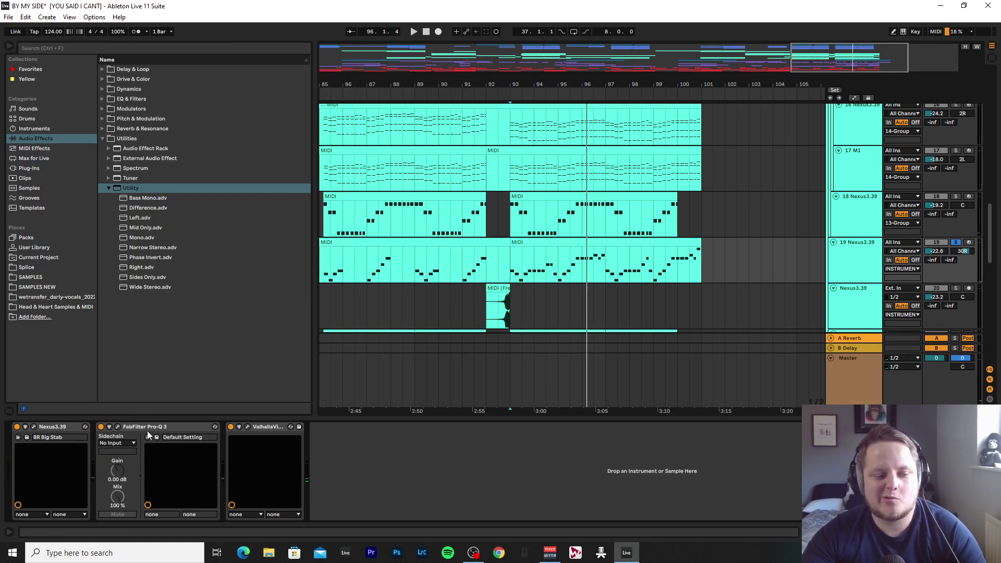
Examine the low-cut curve in track 19's Pro-Q 3 and the Big Stab preset in its Nexus 3, closing both plugins.
left_click(118, 427)
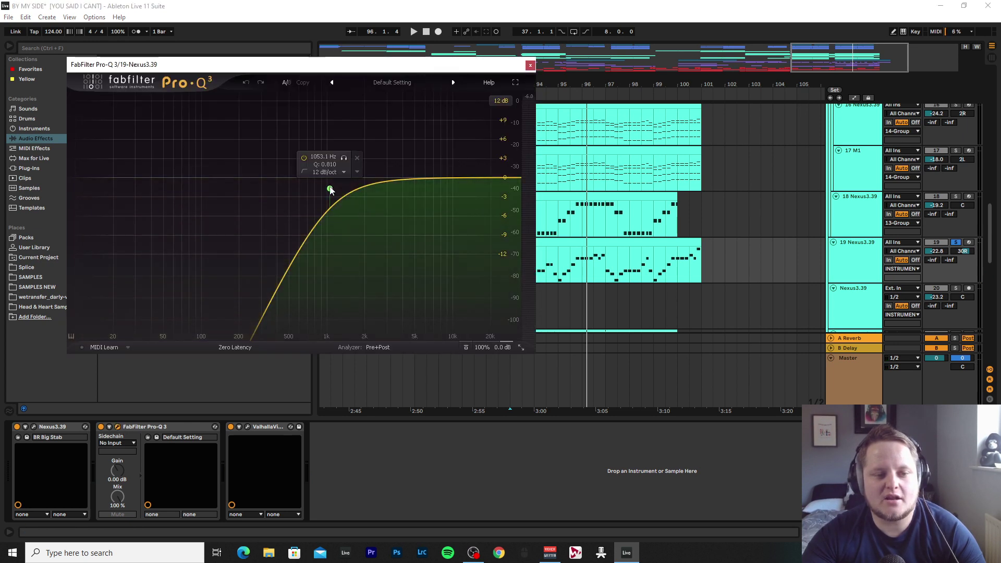
left_click(530, 65)
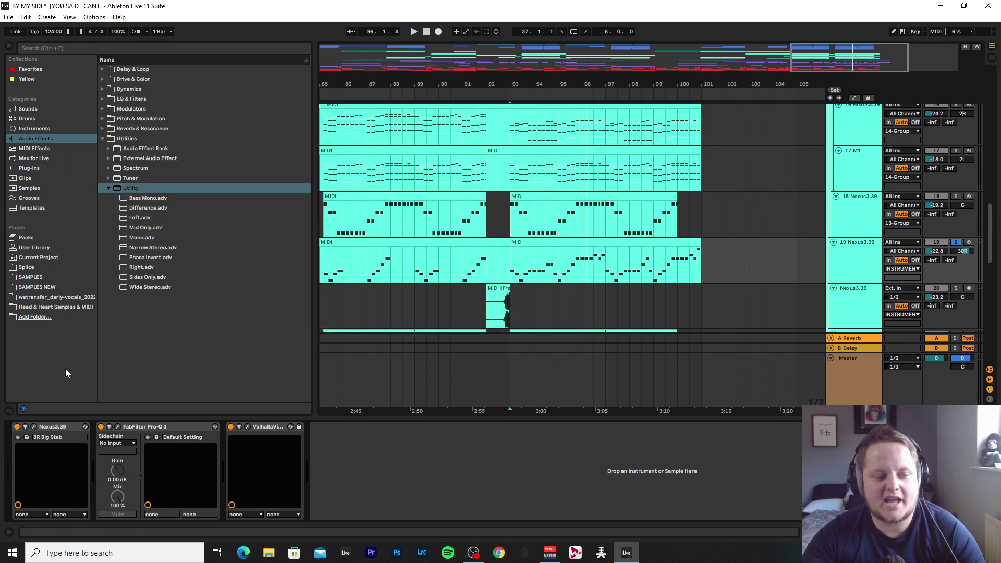
left_click(35, 428)
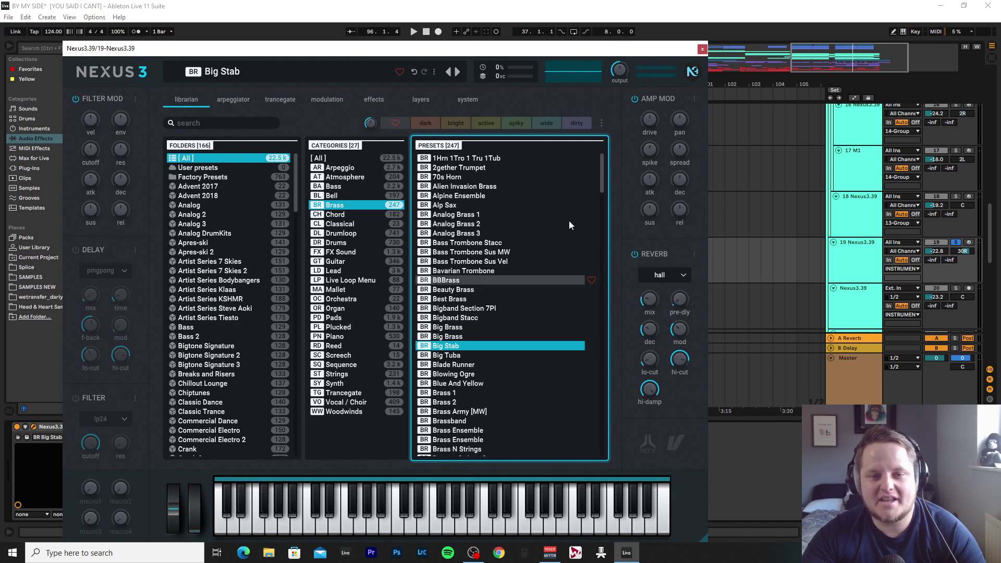
left_click(703, 49)
Play from 93.1.1 while layering tracks 23, 22, 21 and 19 in solo one by one, stop, and return to 93.1.1.
key("space")
key("space")
scroll(919, 267, "down", 8)
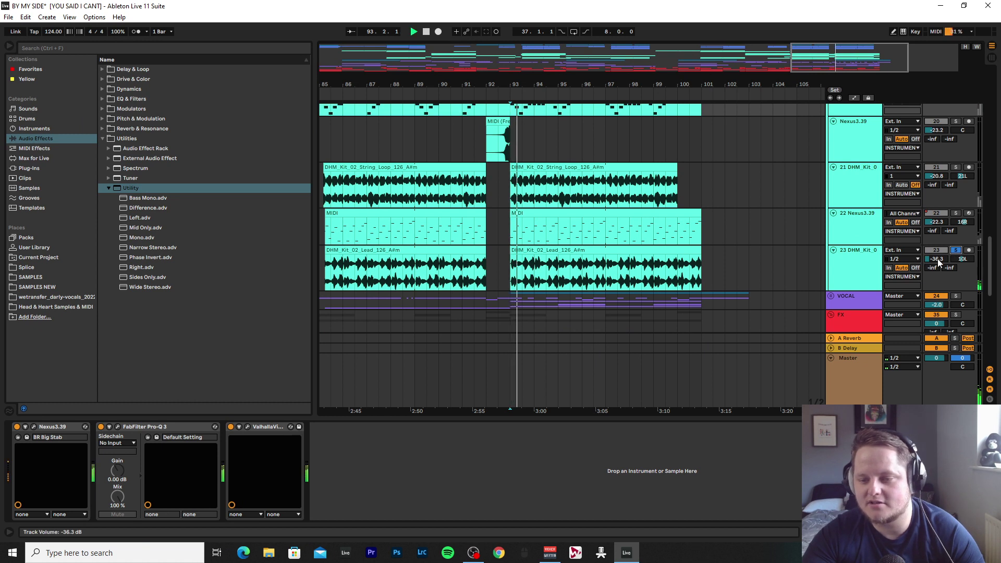
scroll(950, 212, "up", 1)
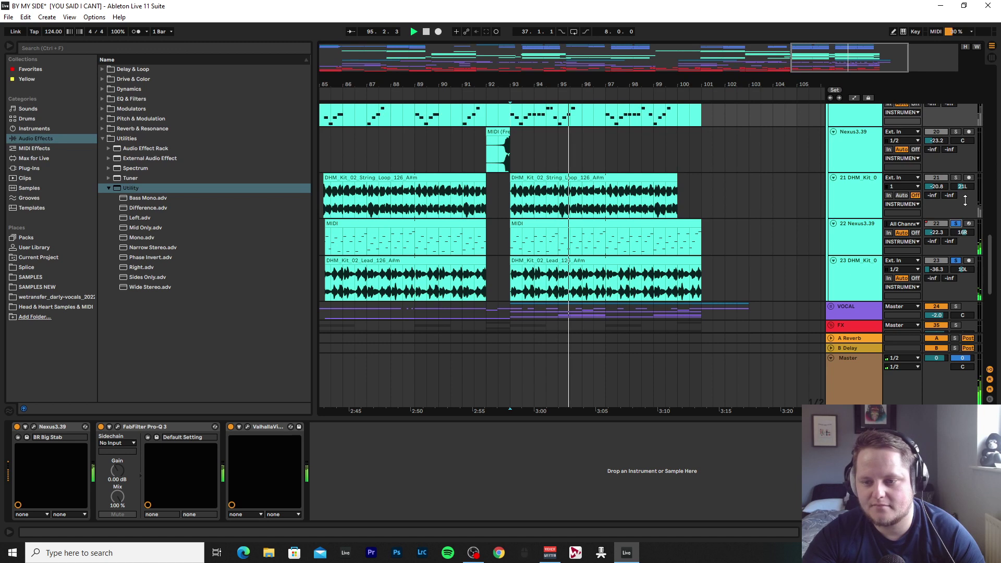
left_click(957, 178)
scroll(957, 176, "up", 5)
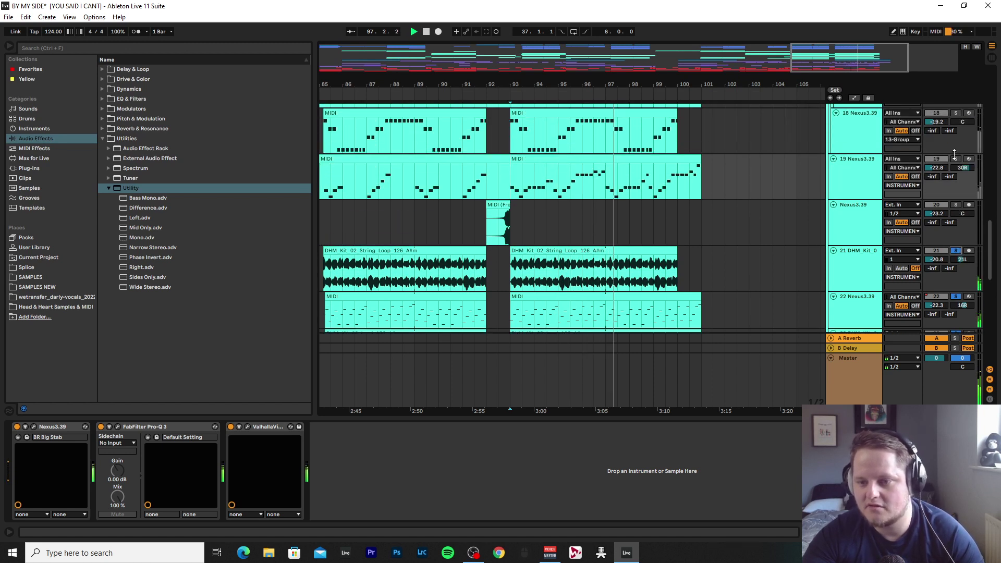
left_click(955, 158)
scroll(955, 158, "up", 2)
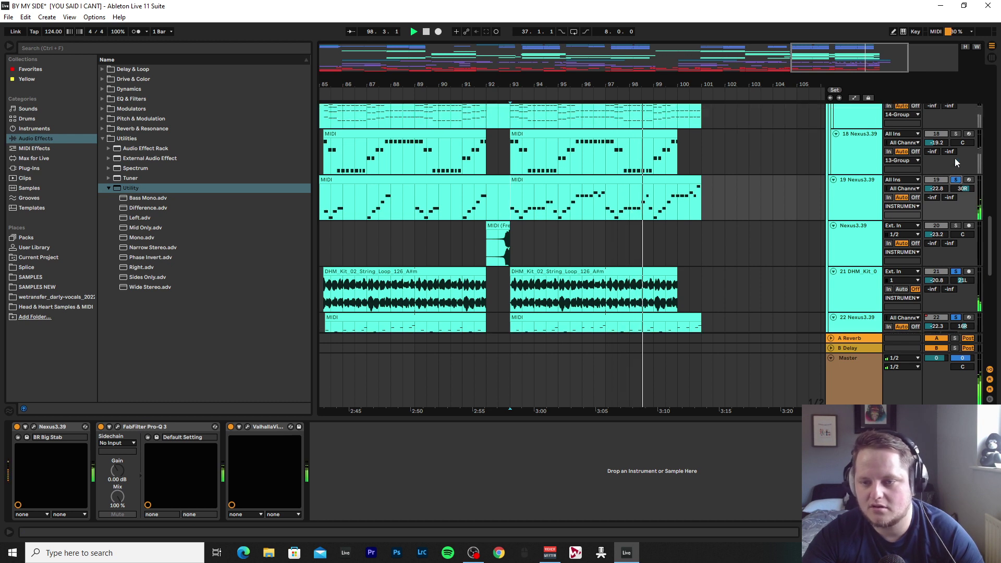
scroll(955, 158, "up", 10)
key("space")
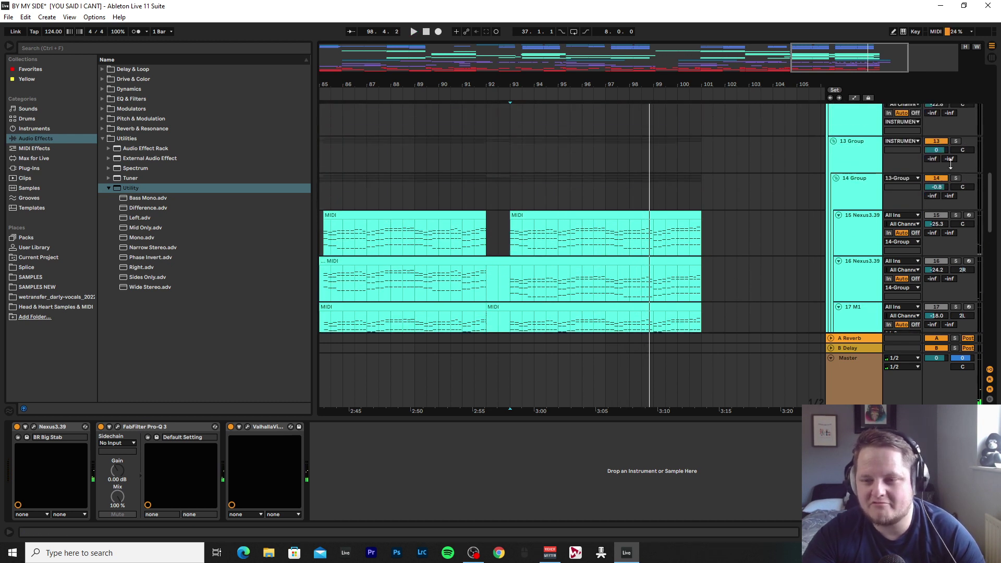
left_click(503, 153)
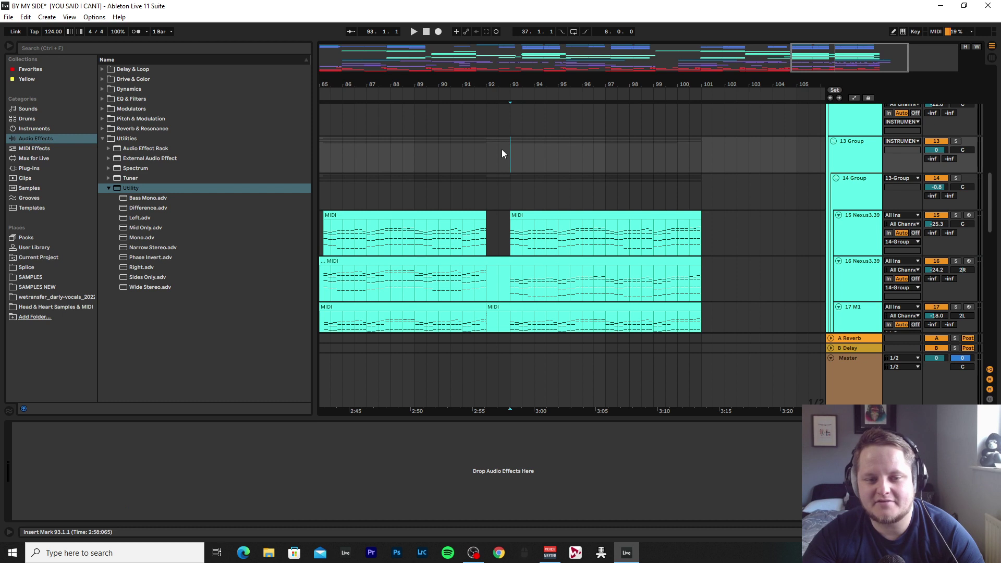
Play the full mix from 92.1.1 while collapsing the FX group and expanding the VOCAL group, and stop playback.
key("space")
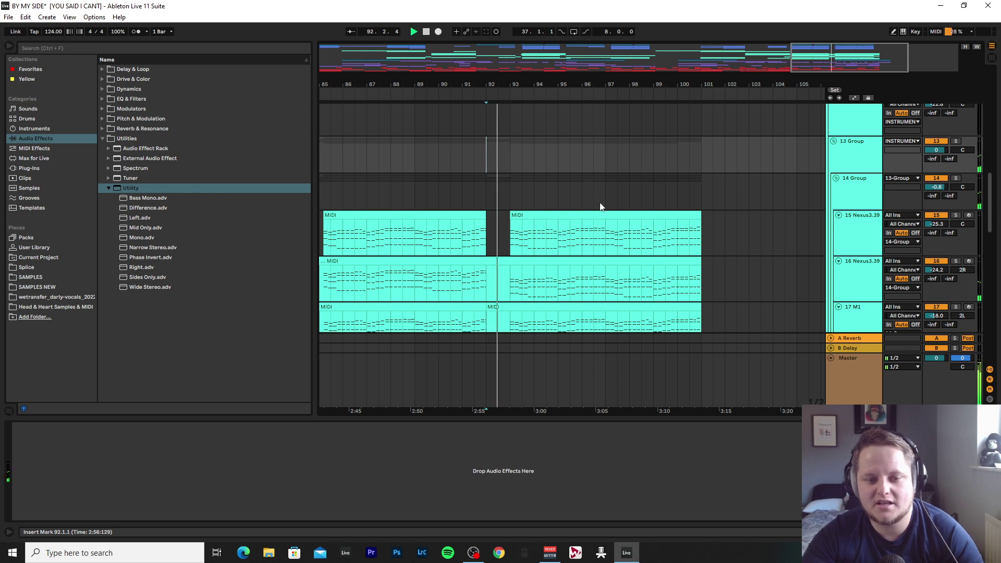
scroll(600, 203, "down", 5)
scroll(602, 202, "down", 8)
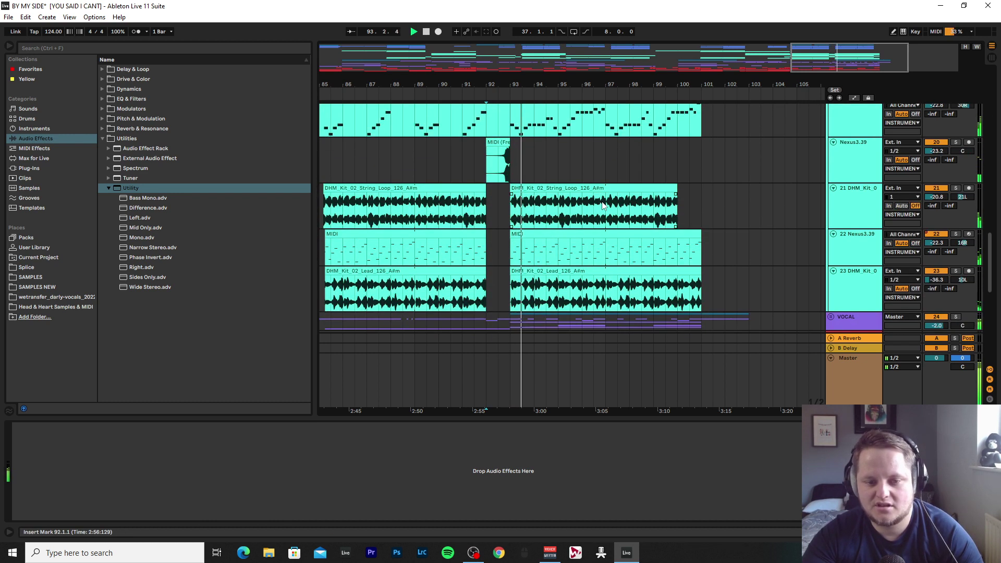
scroll(602, 201, "down", 4)
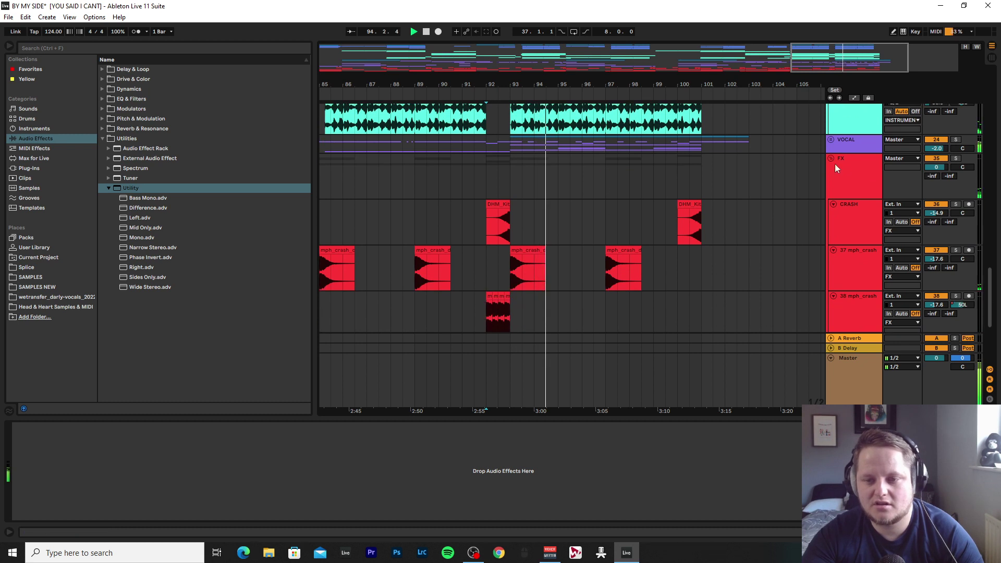
left_click(832, 158)
left_click(831, 139)
scroll(623, 280, "down", 5)
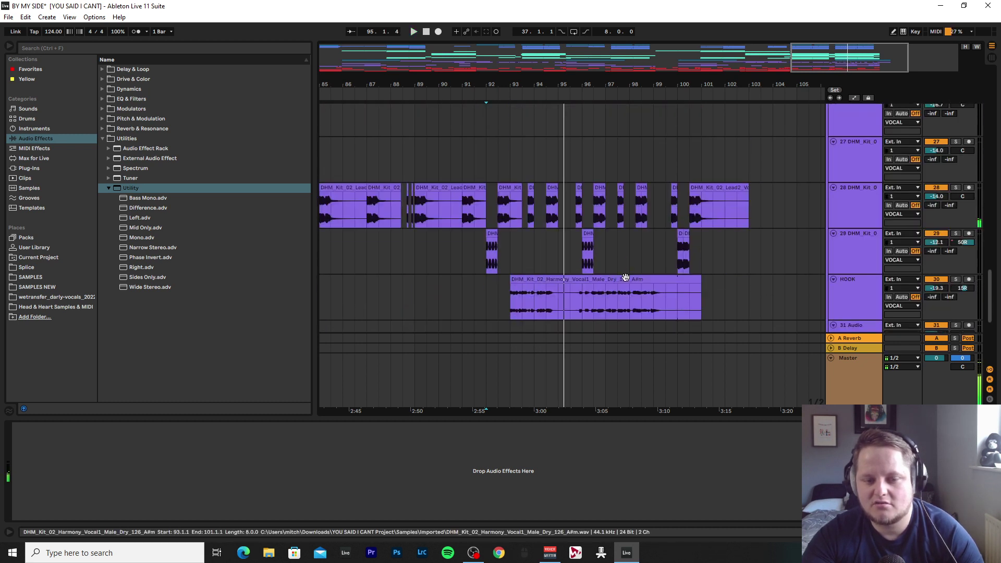
Solo lead vocal track 28 in the VOCAL group and play its clip from 92.2.4.
scroll(542, 177, "up", 2)
left_click(509, 153)
key("space")
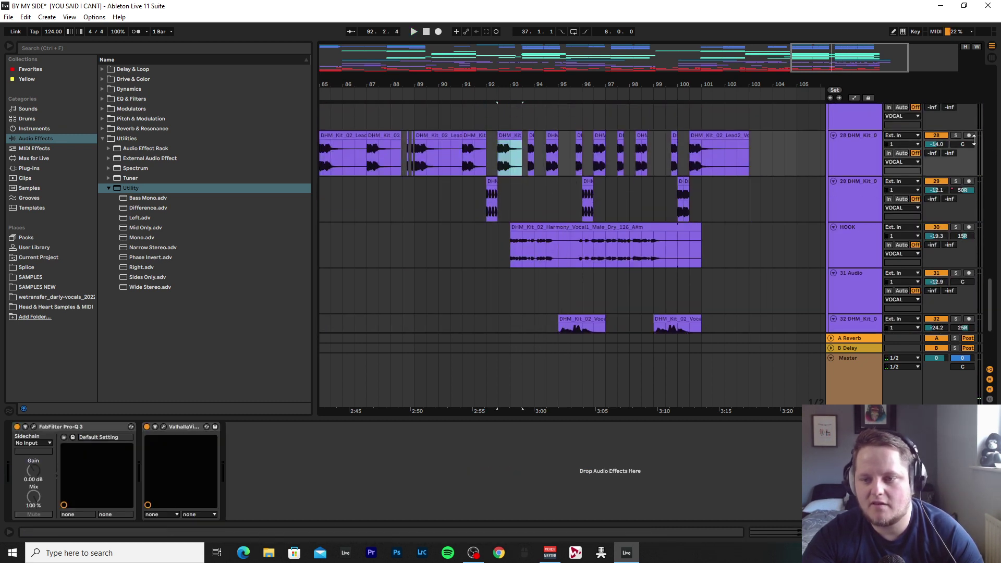
left_click(958, 136)
key("space")
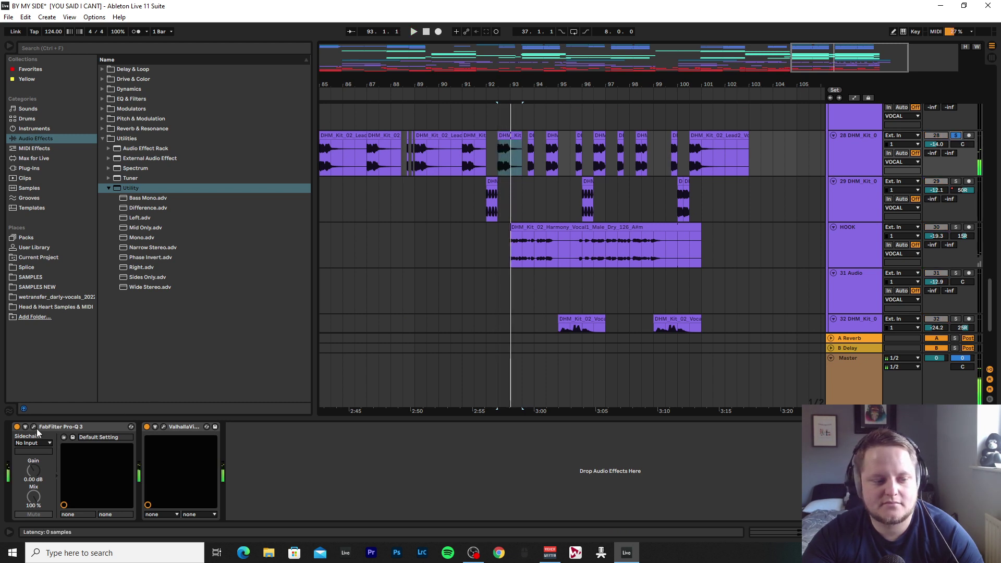
Examine the EQ curve in track 28's Pro-Q 3, auditioning the 486 Hz cut on its own, and close the plugin.
left_click(33, 428)
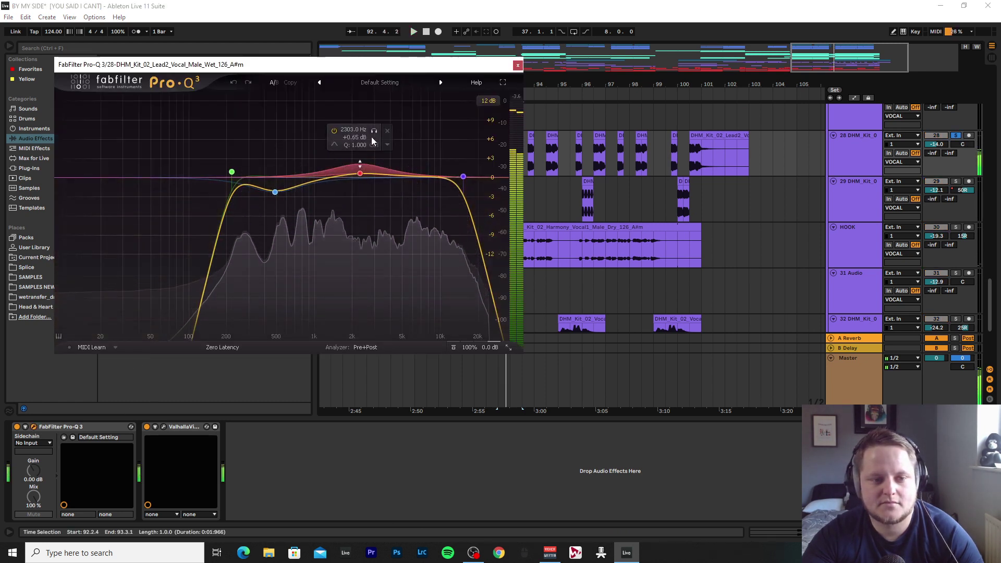
mouse_move(257, 212)
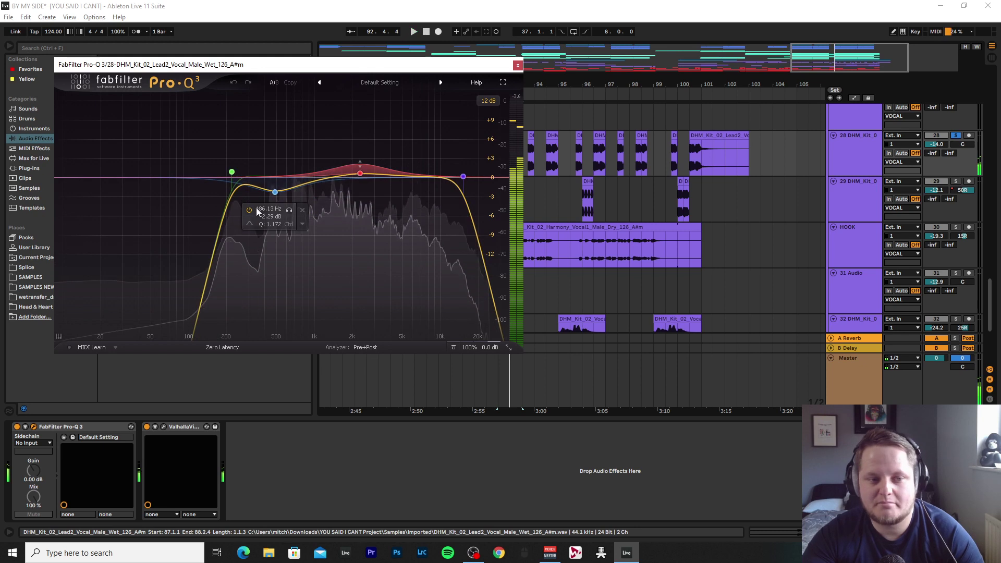
left_click(289, 213)
key("space")
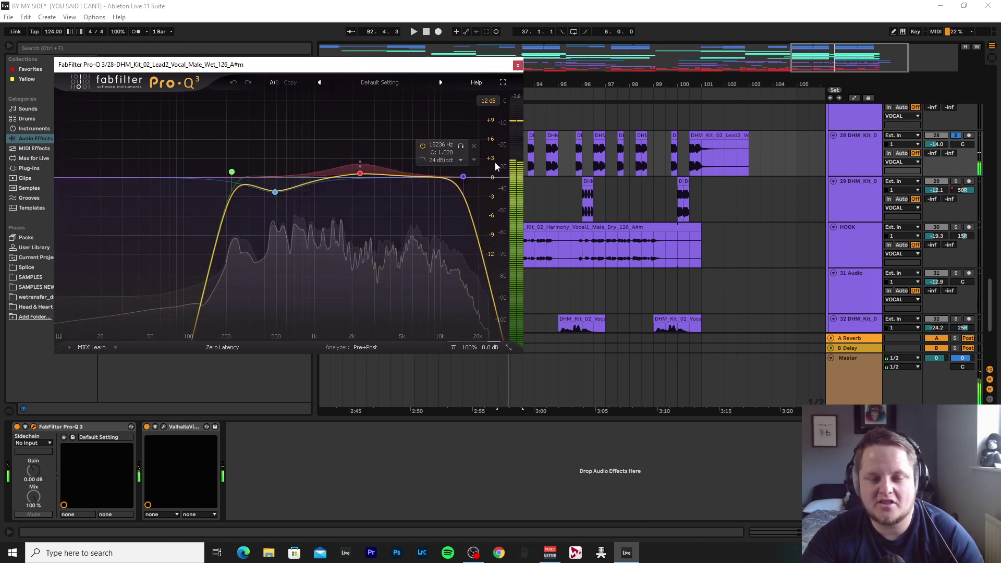
left_click(518, 65)
Hide the device view, zoom the arrangement out around bar 93 and collapse the VOCAL group.
left_click_drag(562, 418, 562, 459)
scroll(514, 141, "up", 2)
scroll(518, 149, "down", 5)
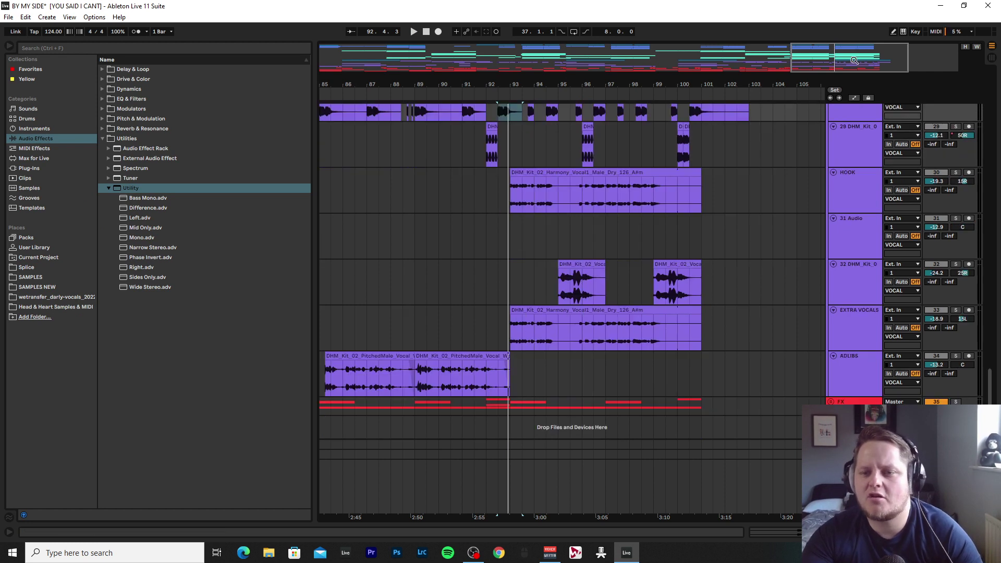
left_click_drag(855, 60, 854, 47)
scroll(822, 361, "up", 6)
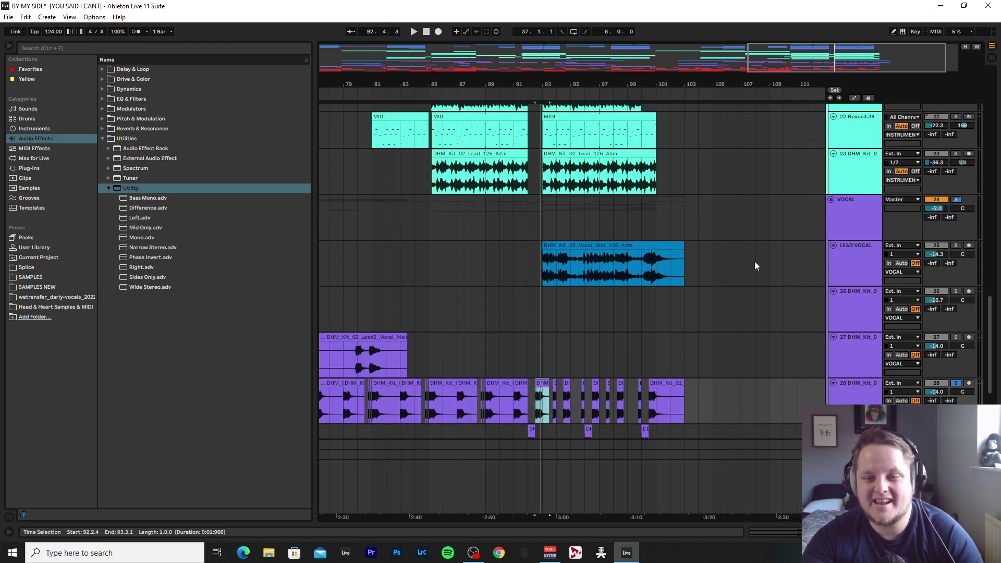
left_click(832, 200)
Bring back the device view and show the Master track's effect chain.
scroll(456, 234, "up", 5)
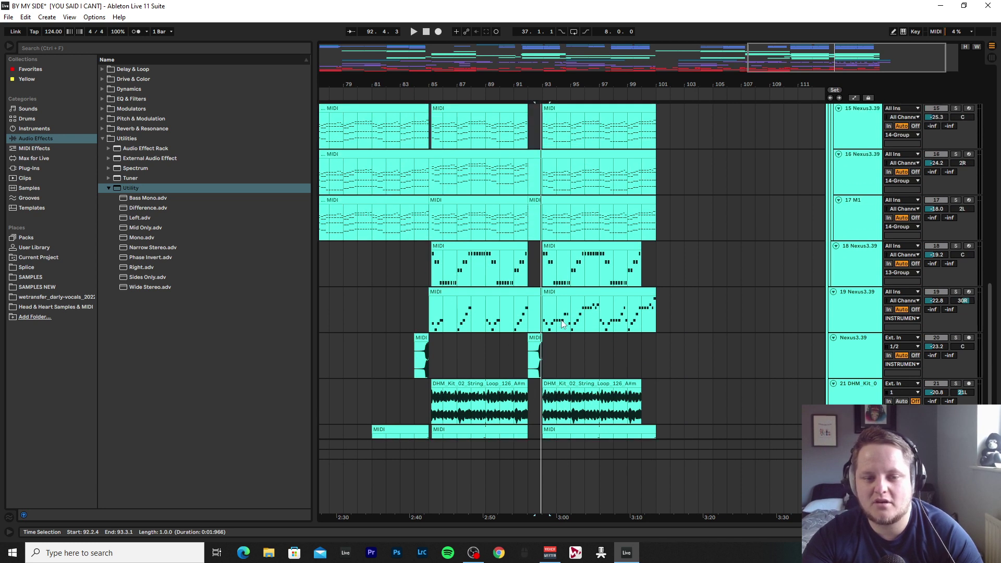
scroll(649, 342, "down", 2)
scroll(845, 443, "down", 1)
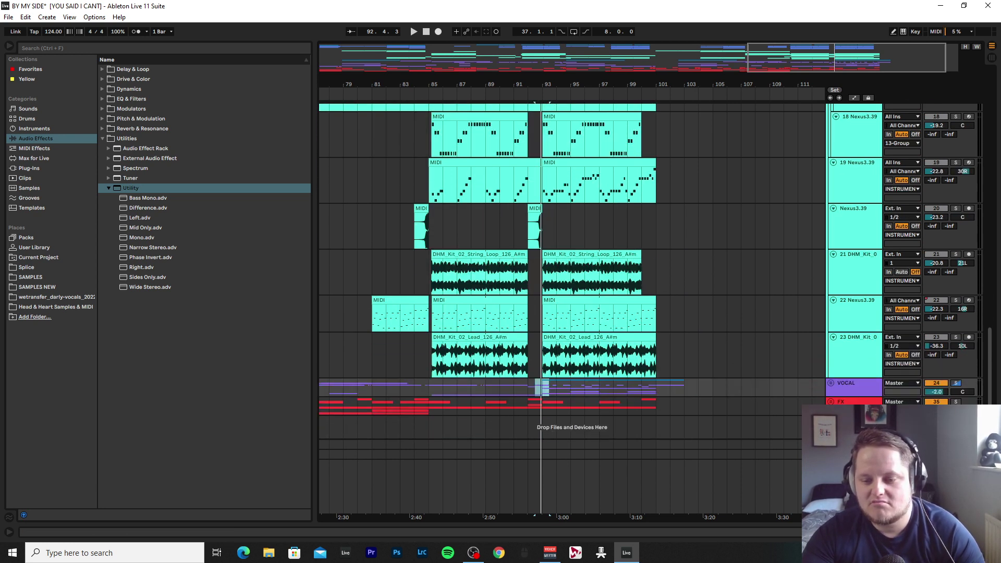
double_click(851, 465)
left_click_drag(834, 532, 738, 552)
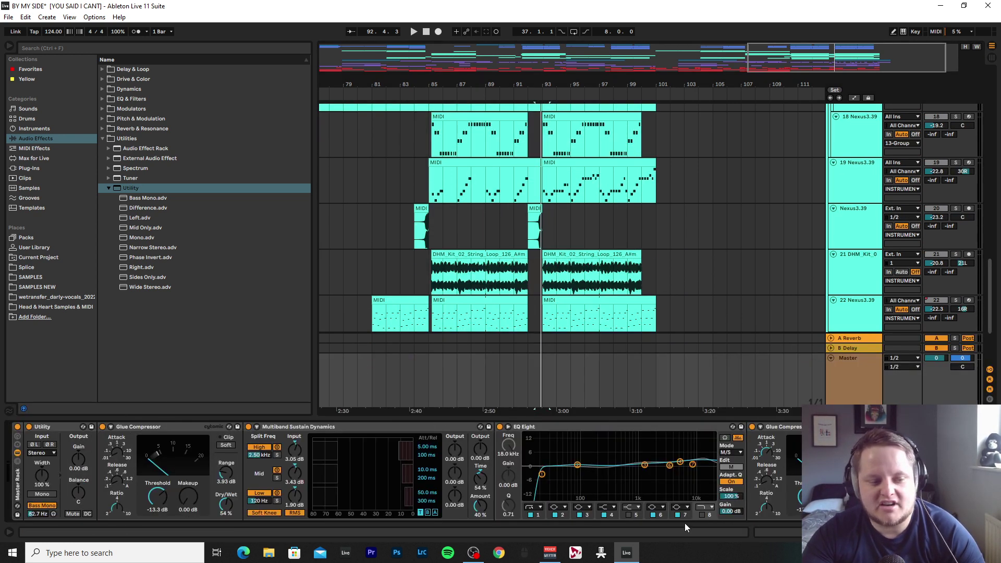
Collapse the INSTRUMENTS and DRUMS groups so only the group tracks are listed.
scroll(572, 193, "up", 12)
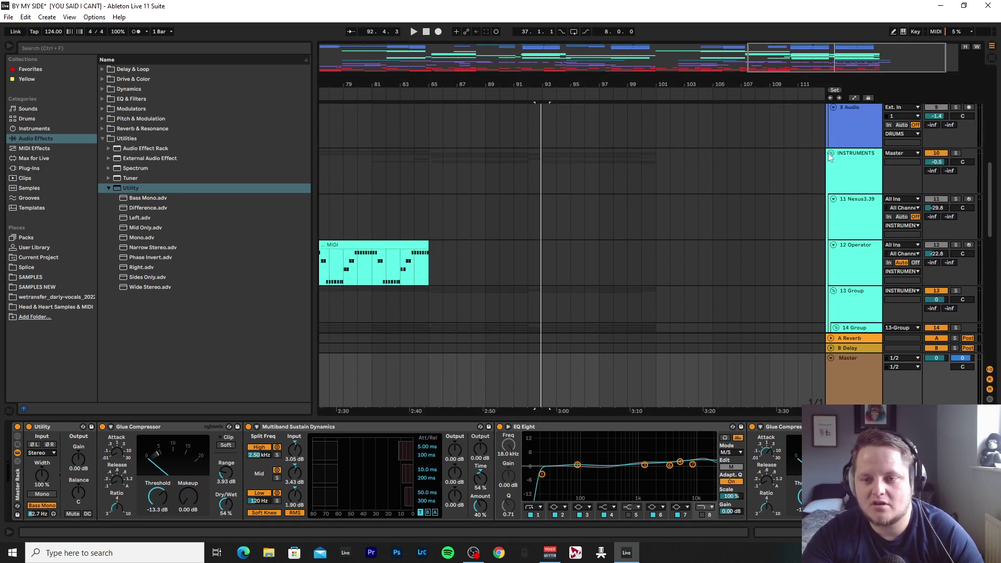
left_click(830, 154)
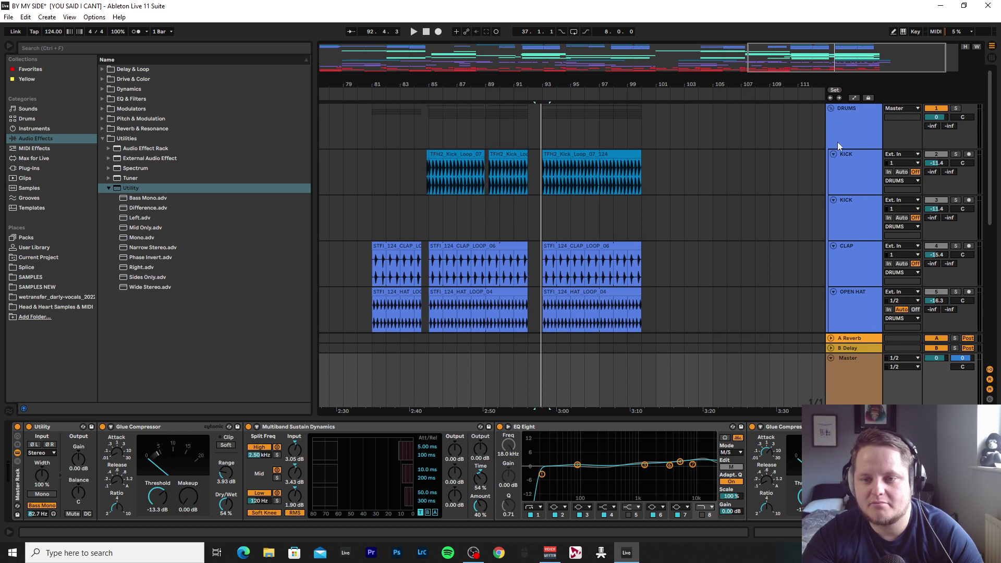
left_click(830, 109)
Loop the section from 93.1.1 to 101.1.1, play it and take the vocals out of solo.
left_click_drag(652, 85, 520, 117)
right_click(526, 110)
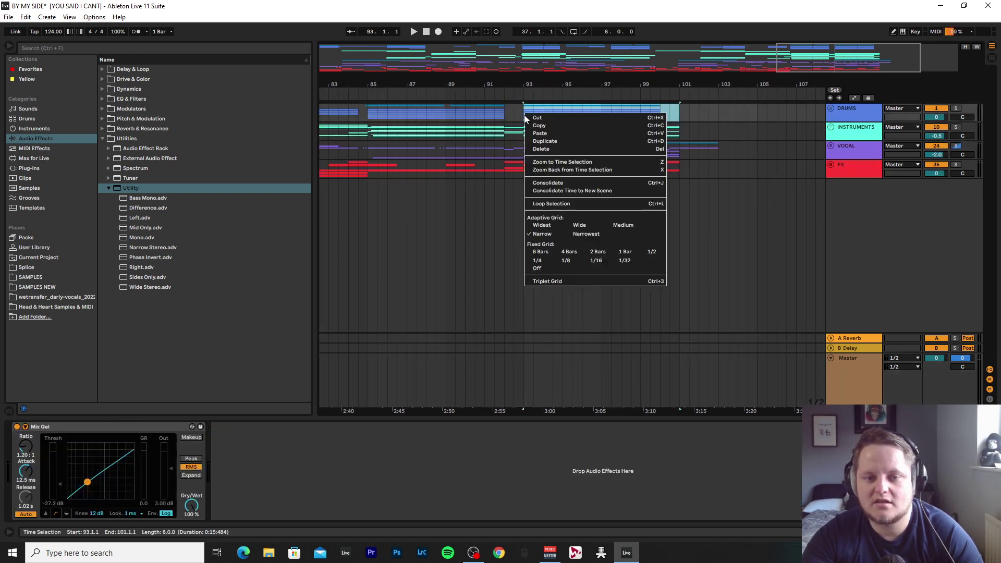
left_click(573, 206)
key("space")
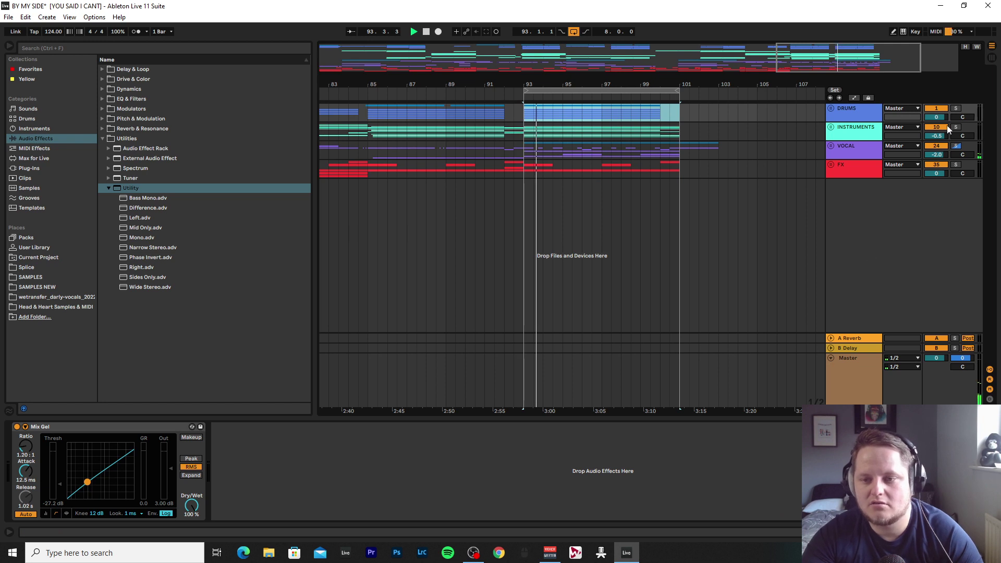
Examine the Master chain's Utility, Glue Compressor, Multiband Sustain Dynamics and EQ Eight while playing the loop in short passes.
left_click(839, 365)
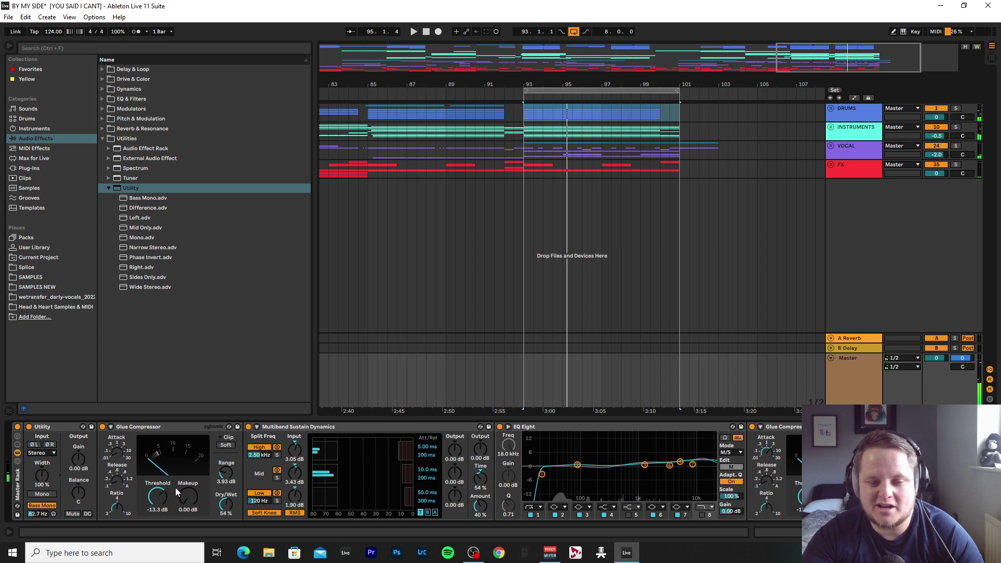
key("space")
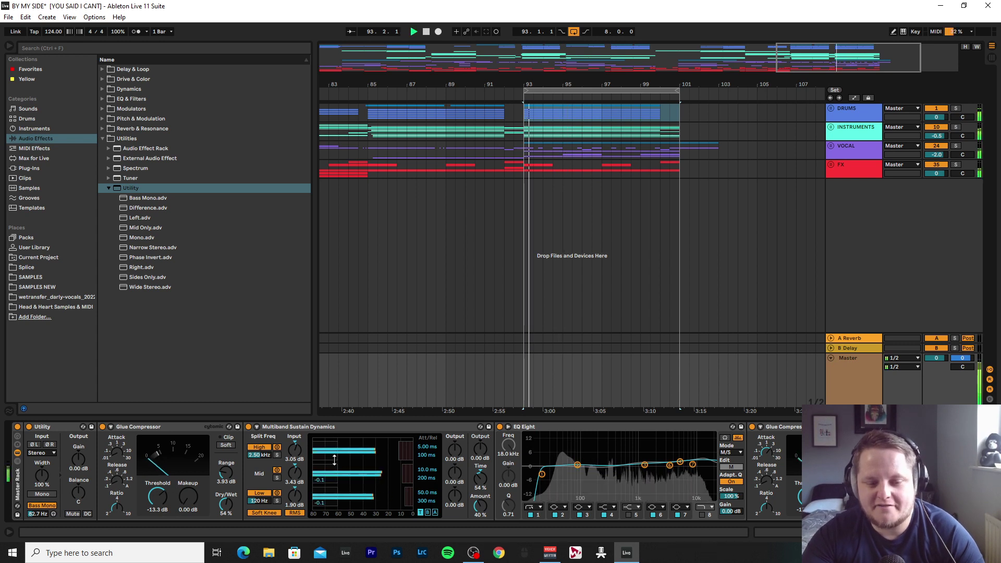
key("space")
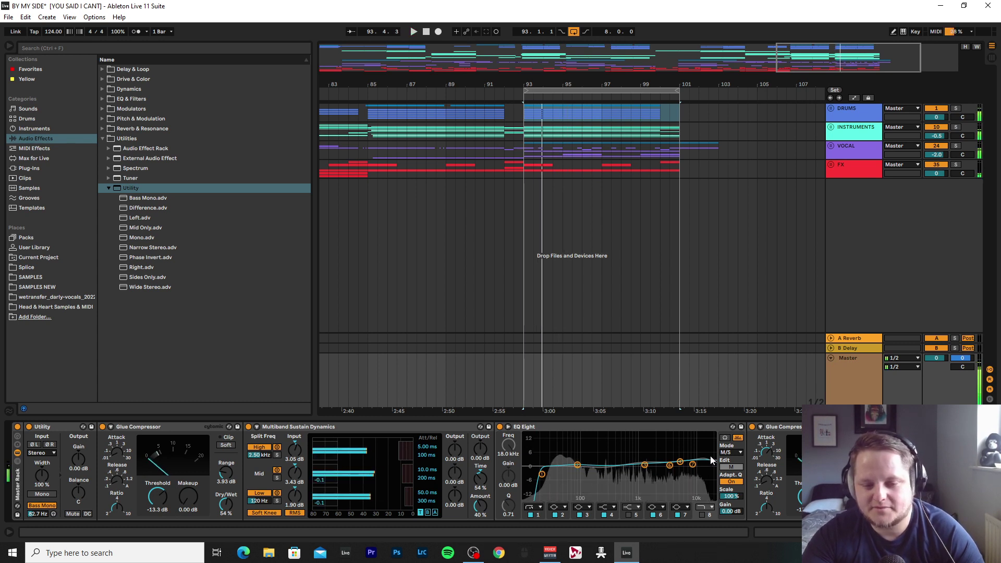
left_click(694, 431)
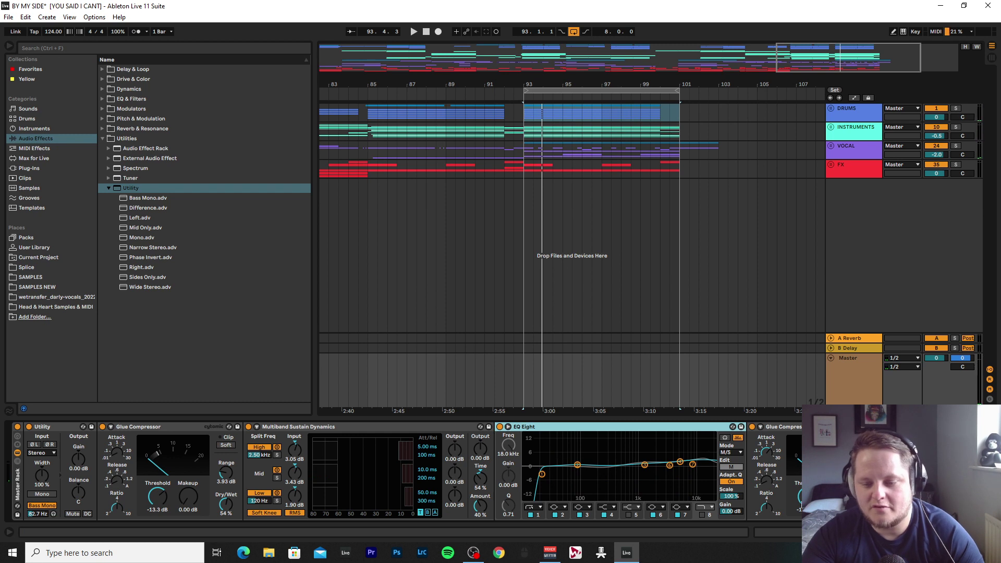
key("space")
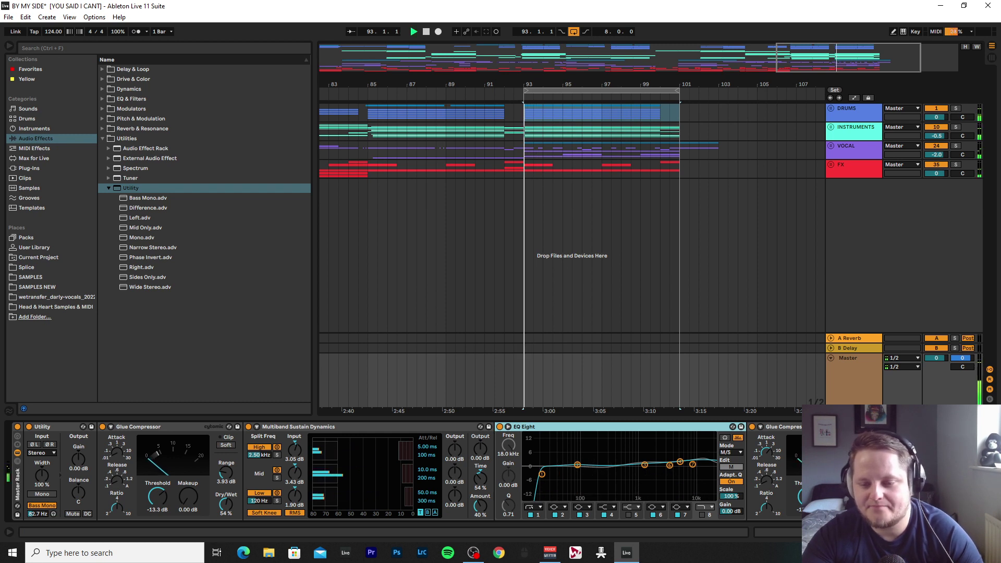
key("space")
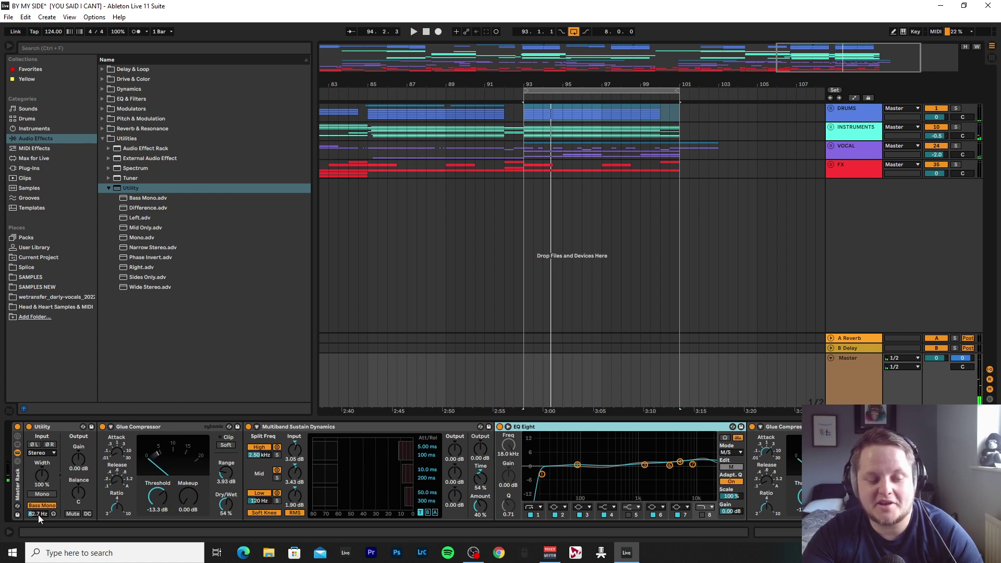
Open the Ozone 9 Imager on the Master track and solo its band 2.
scroll(724, 448, "right", 5)
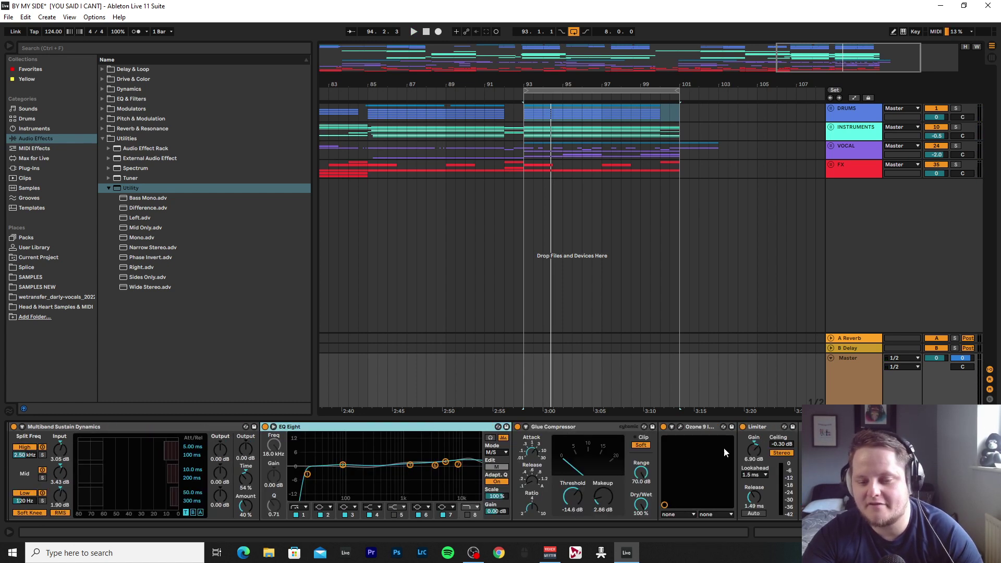
left_click(681, 426)
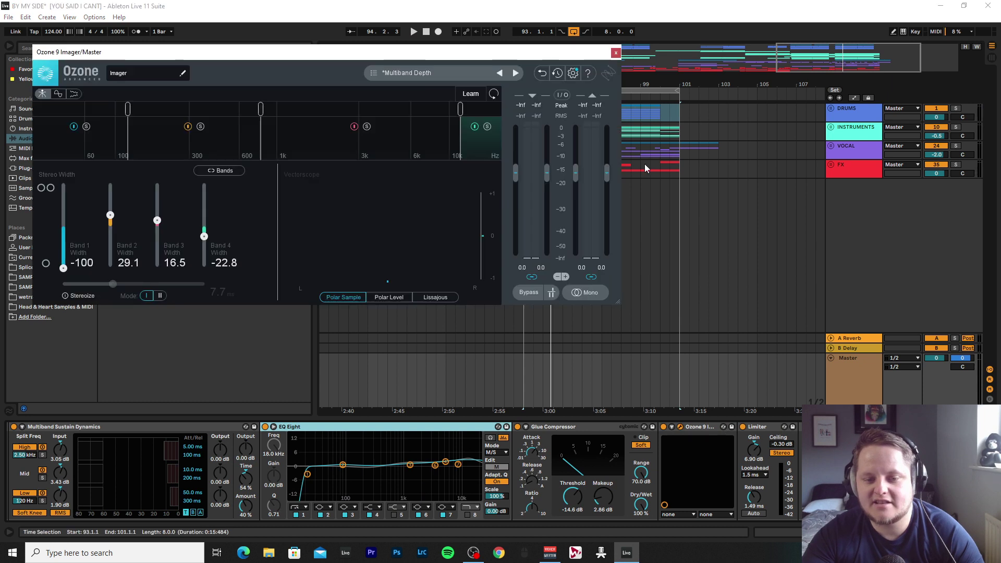
left_click(201, 127)
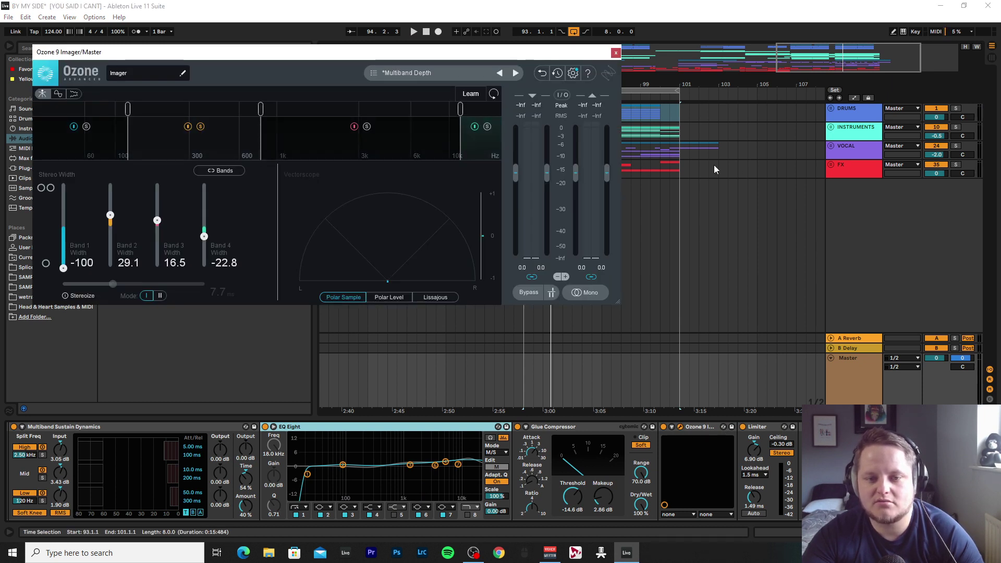
Play the loop briefly with the Imager's band 2 soloed to examine its stereo width, and stop playback.
left_click_drag(591, 63, 474, 63)
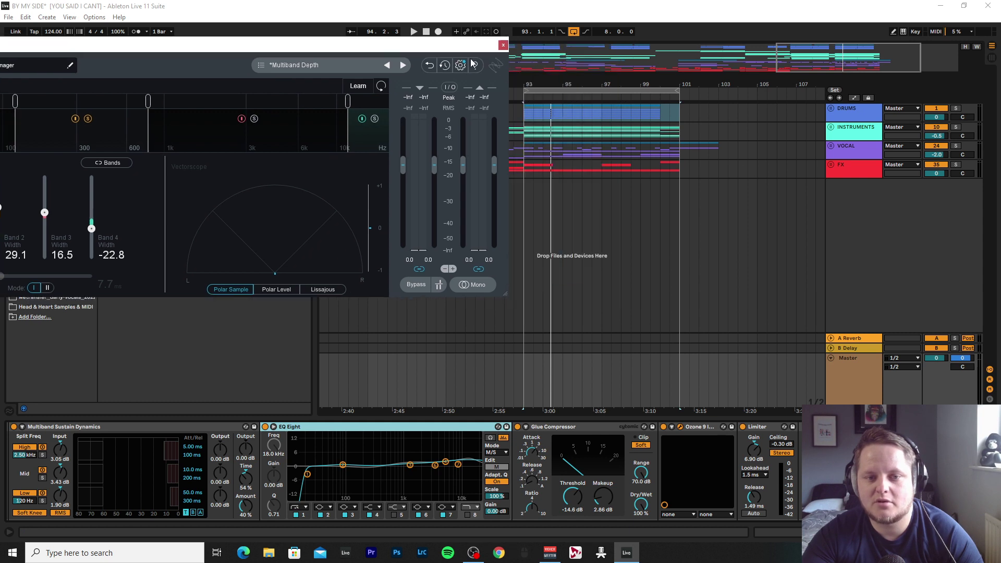
left_click(526, 118)
key("space")
left_click_drag(317, 44, 558, 62)
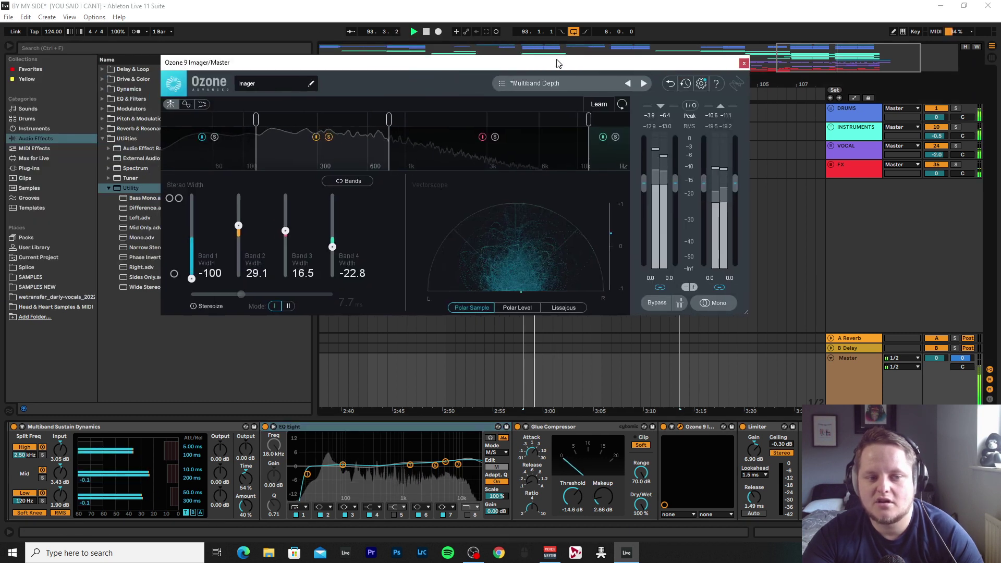
key("space")
left_click(329, 138)
left_click(329, 139)
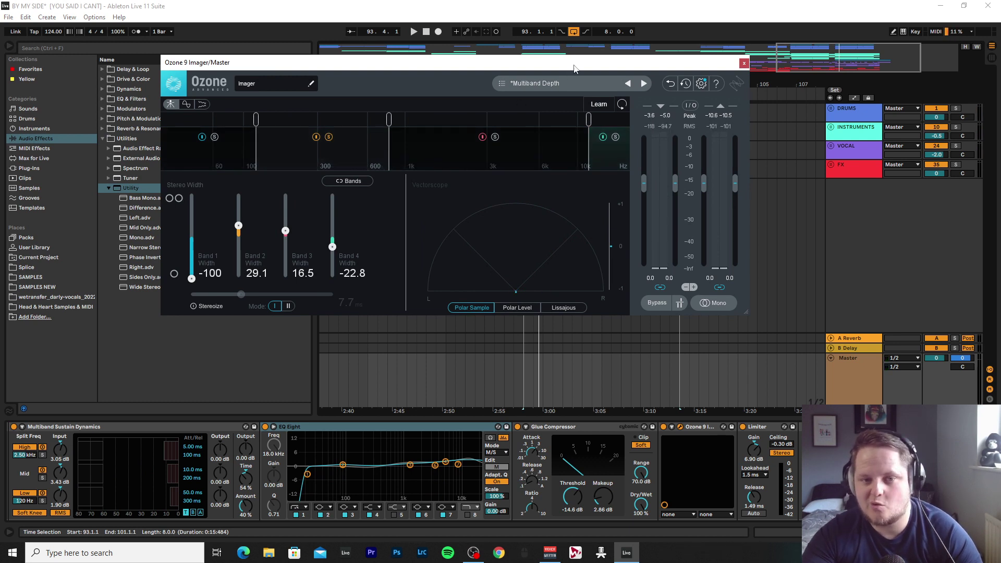
Move the Imager window below the group tracks, play from 93.1.1 and display the Master chain again.
left_click_drag(575, 68, 576, 140)
left_click(532, 123)
key("space")
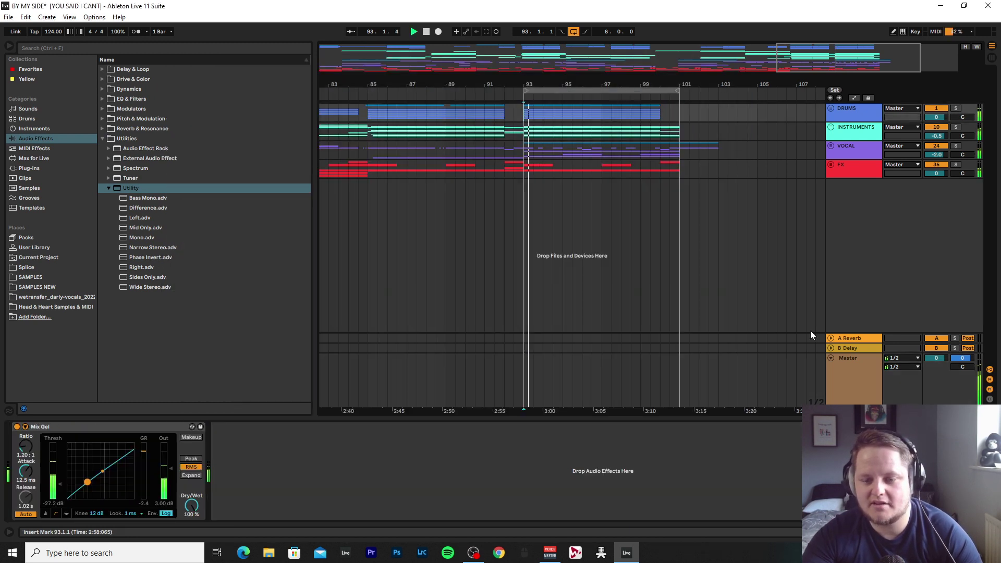
left_click(863, 366)
Audition the Imager's bands 3, 4, 2 and 1 by switching their solos during playback.
left_click(505, 259)
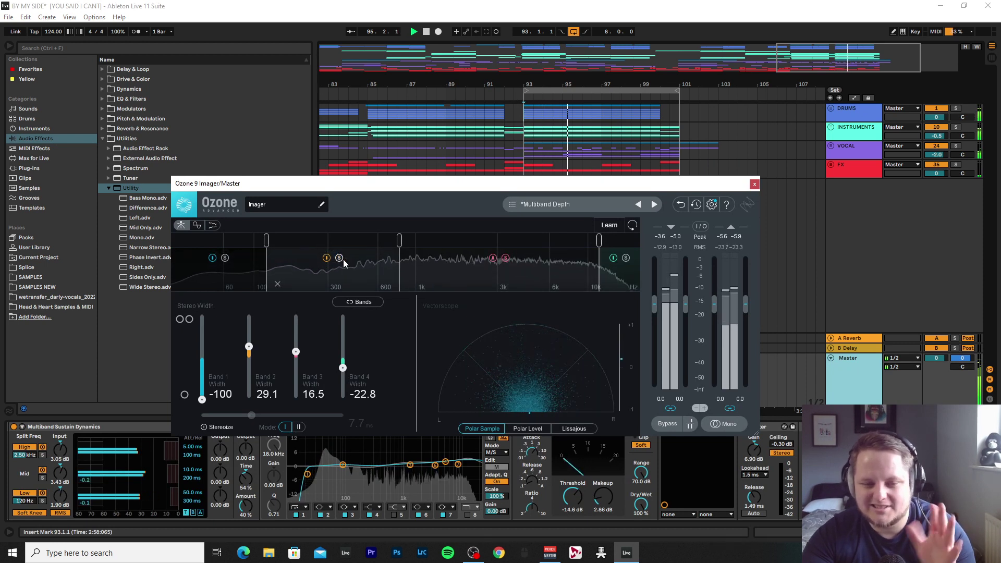
left_click(626, 258)
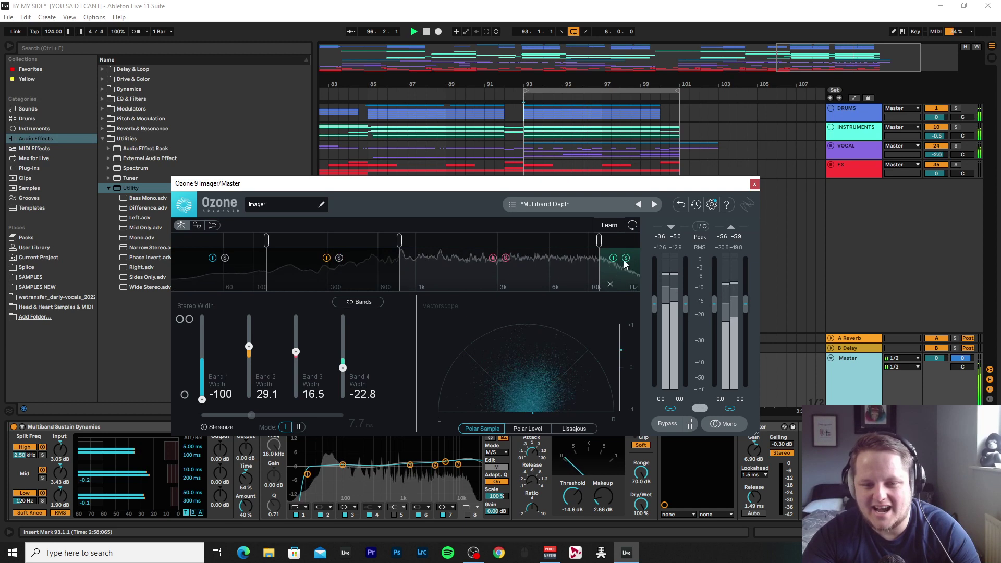
left_click(506, 258)
left_click(339, 257)
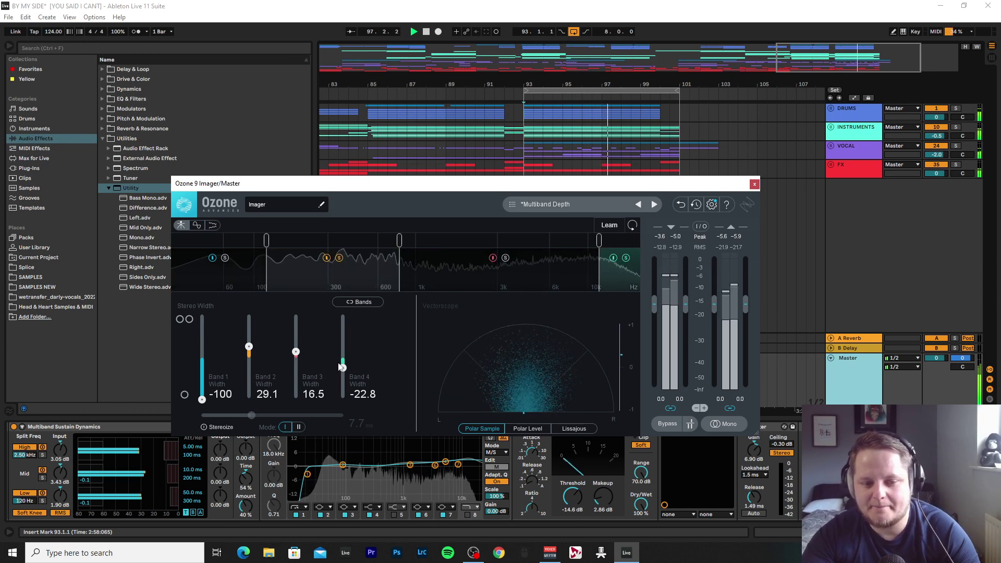
left_click(339, 258)
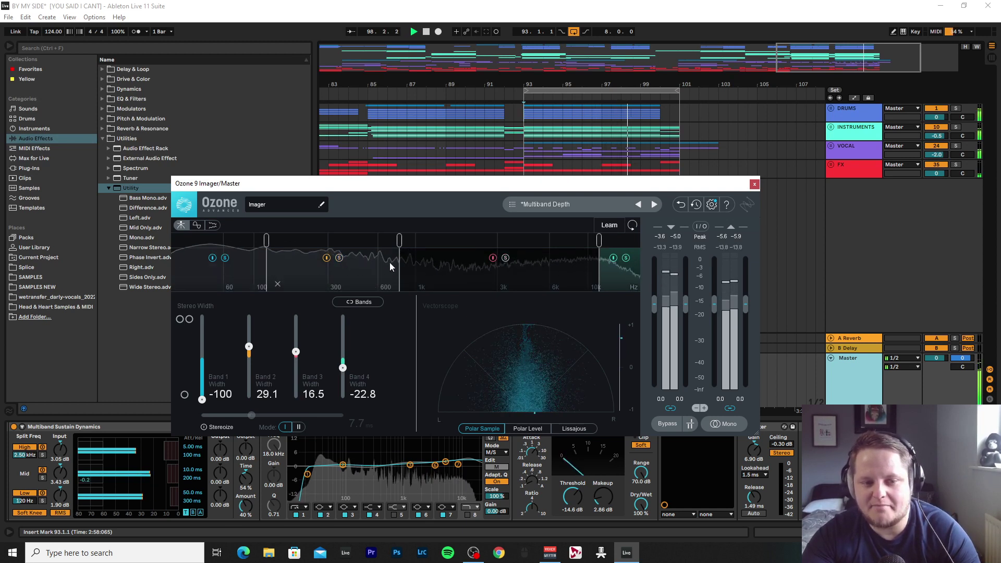
Audition the Imager's band 3 soloed during playback, unsolo it and close the Imager window.
left_click(506, 258)
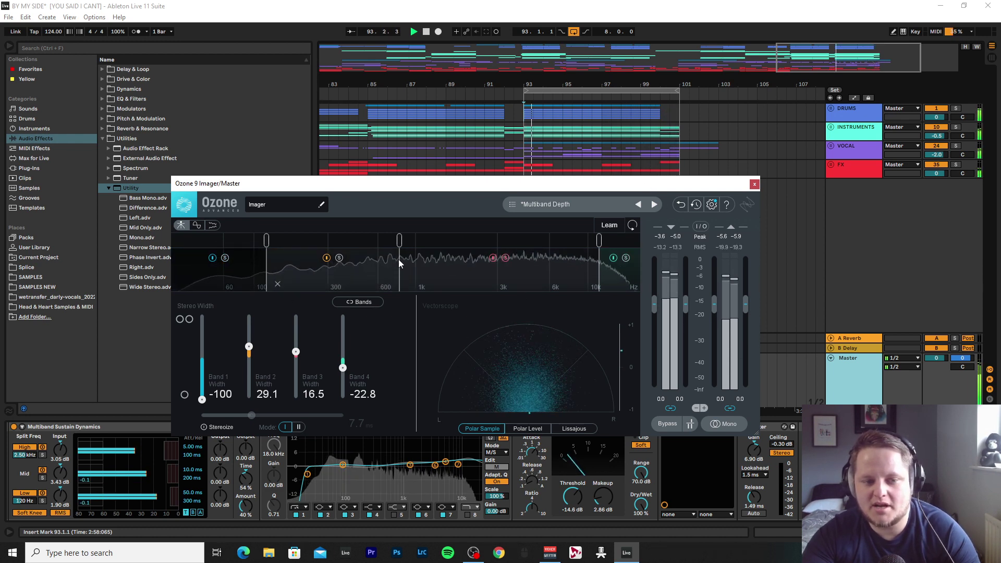
left_click(505, 258)
left_click_drag(683, 183, 594, 157)
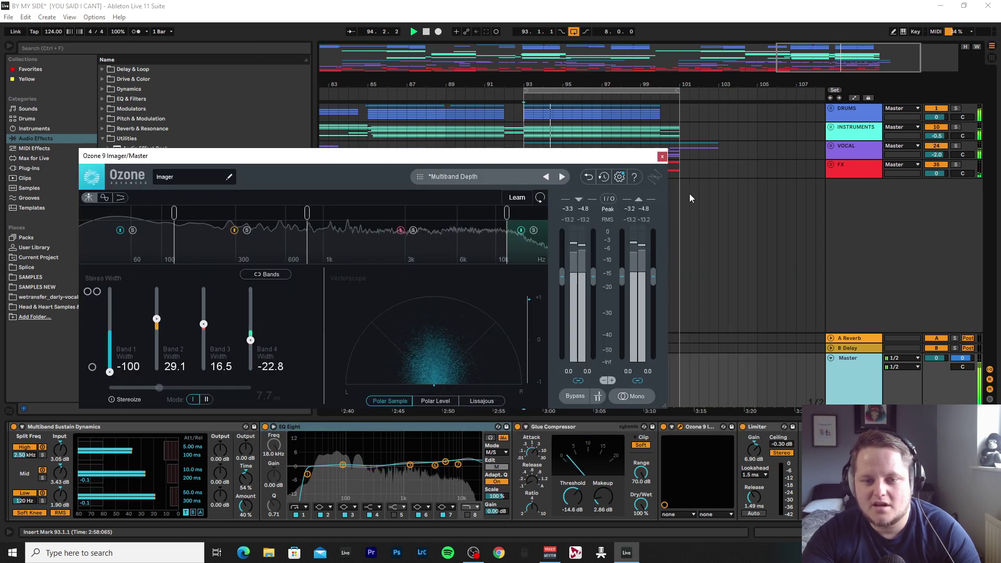
left_click(665, 156)
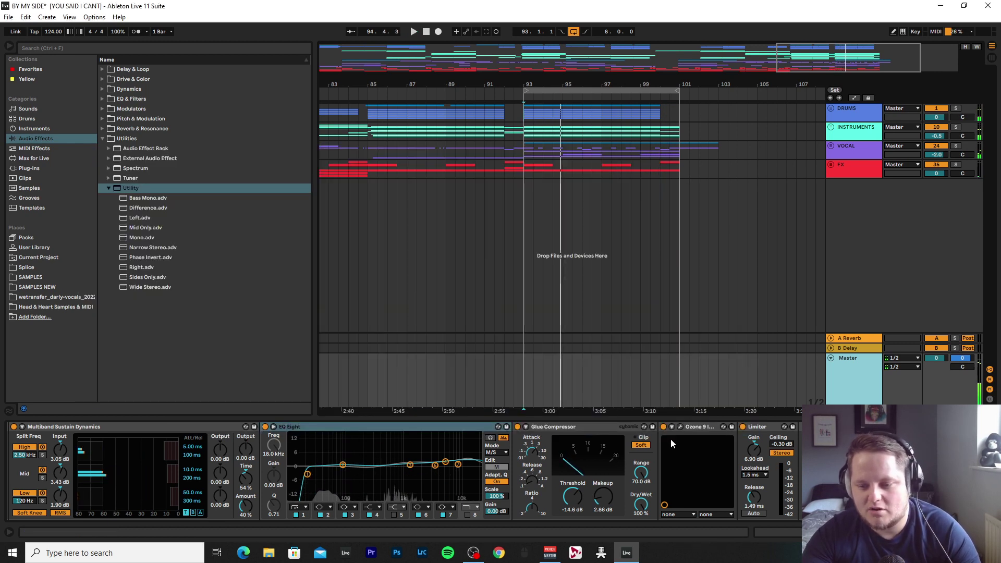
Compare the loop with the Master's Ozone 9 Imager bypassed and re-enabled during playback, and stop playback.
left_click(663, 427)
key("space")
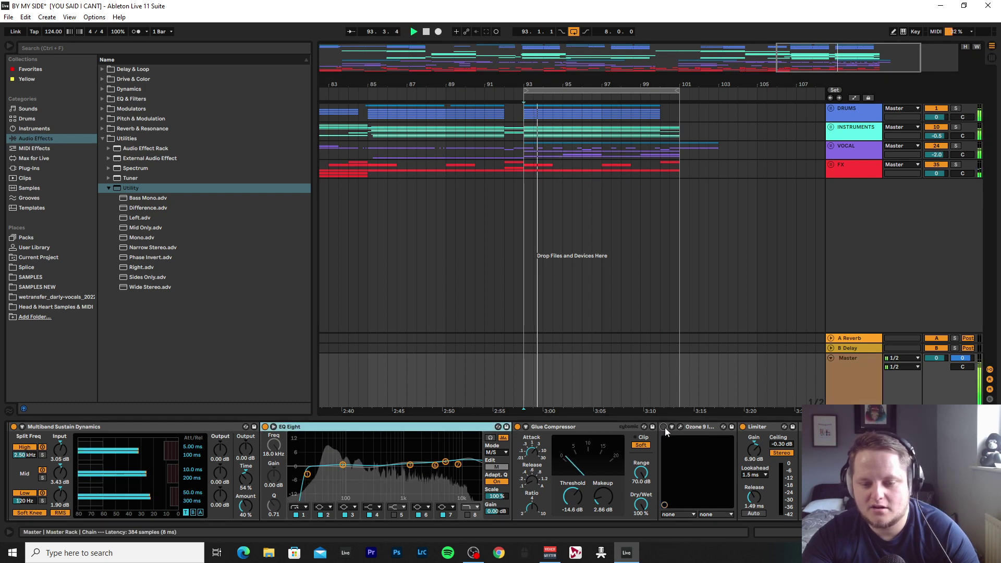
left_click(664, 427)
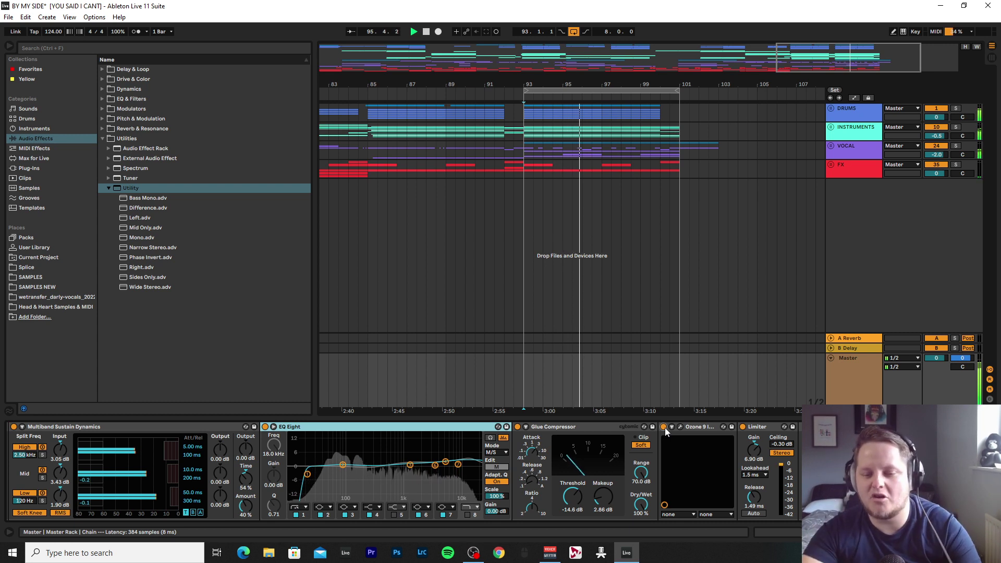
key("space")
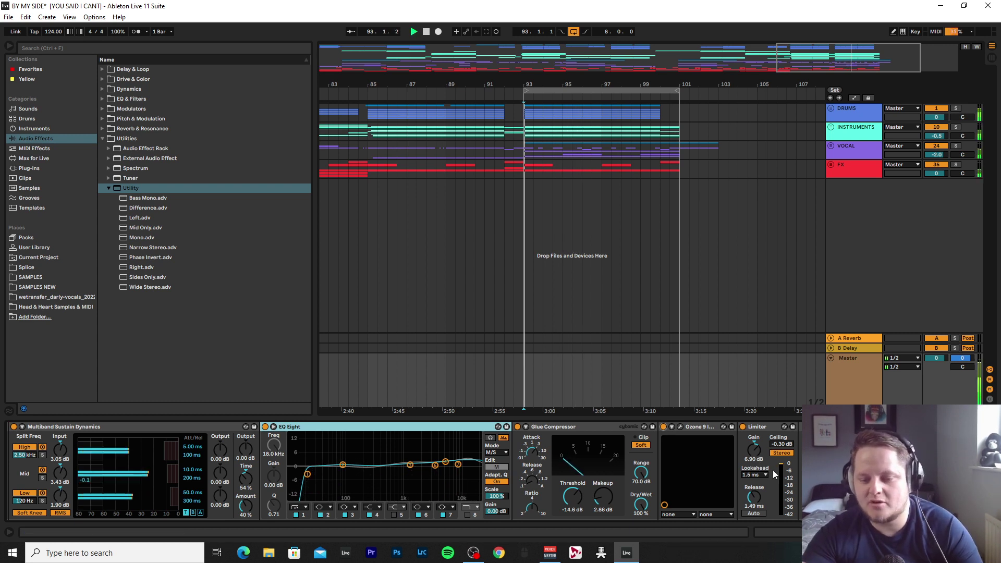
key("space")
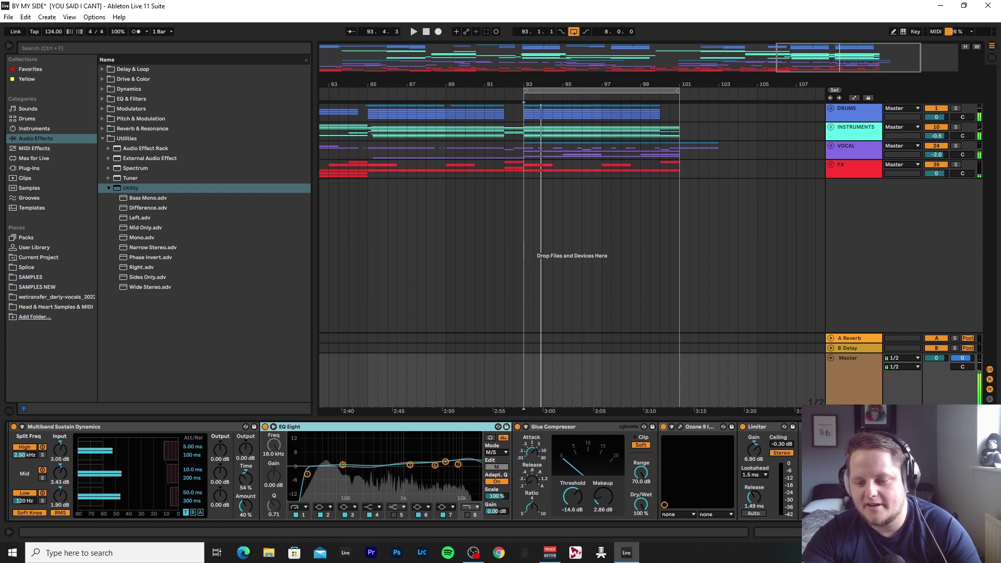
Show automation on the Master track for the Master Rack's Utility Gain, focusing on the song's first 45 bars.
scroll(760, 479, "right", 2)
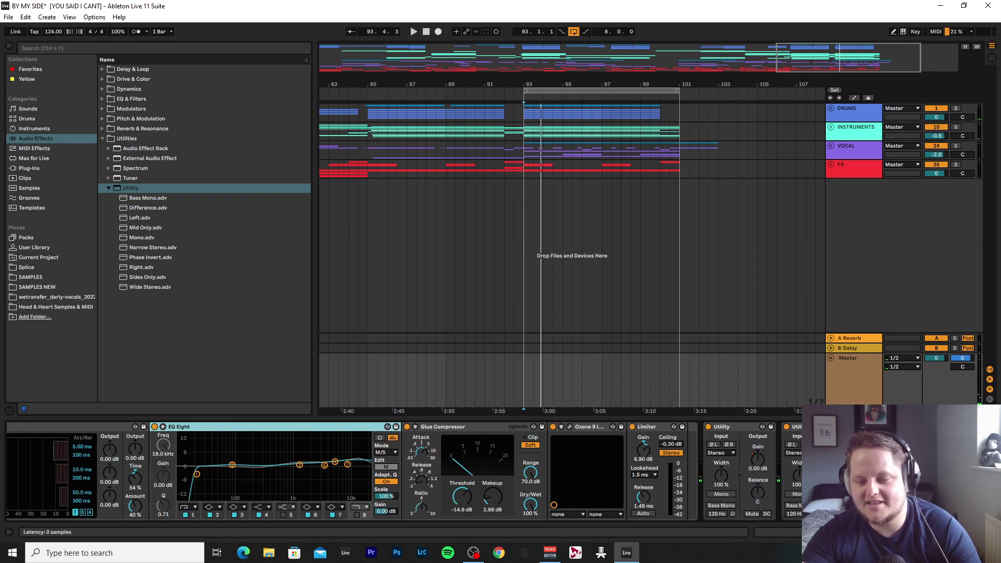
left_click(815, 427)
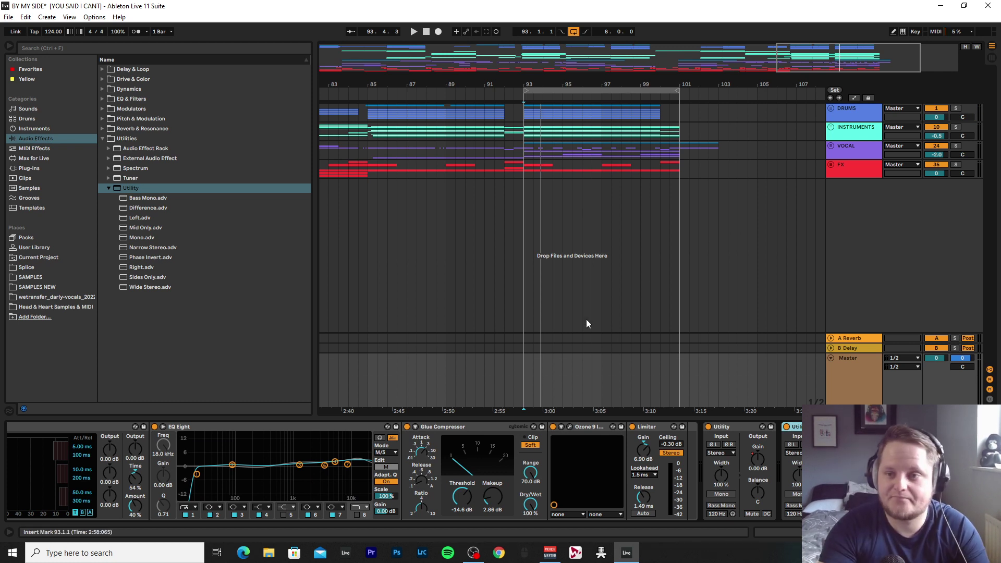
key("a")
key("w")
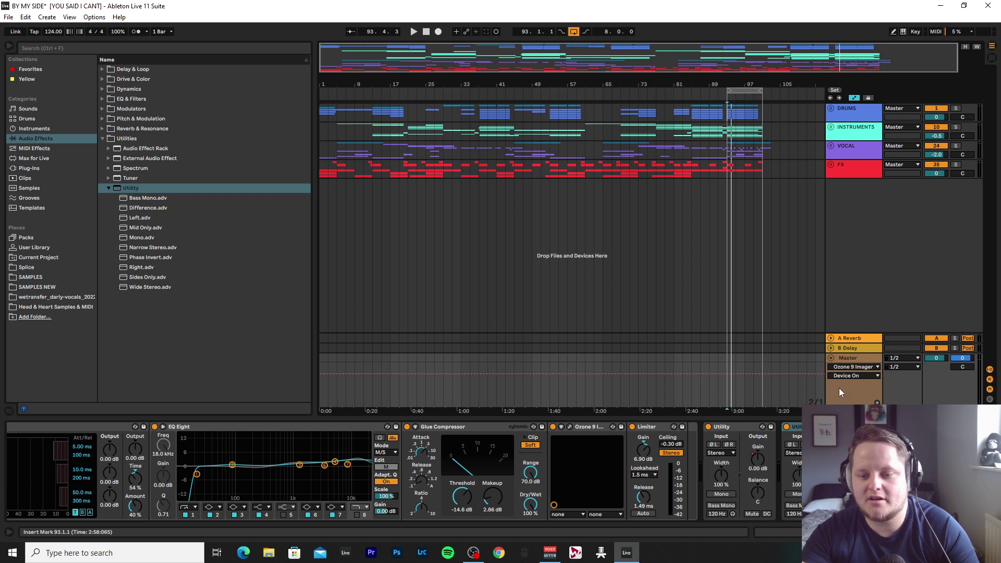
left_click(851, 367)
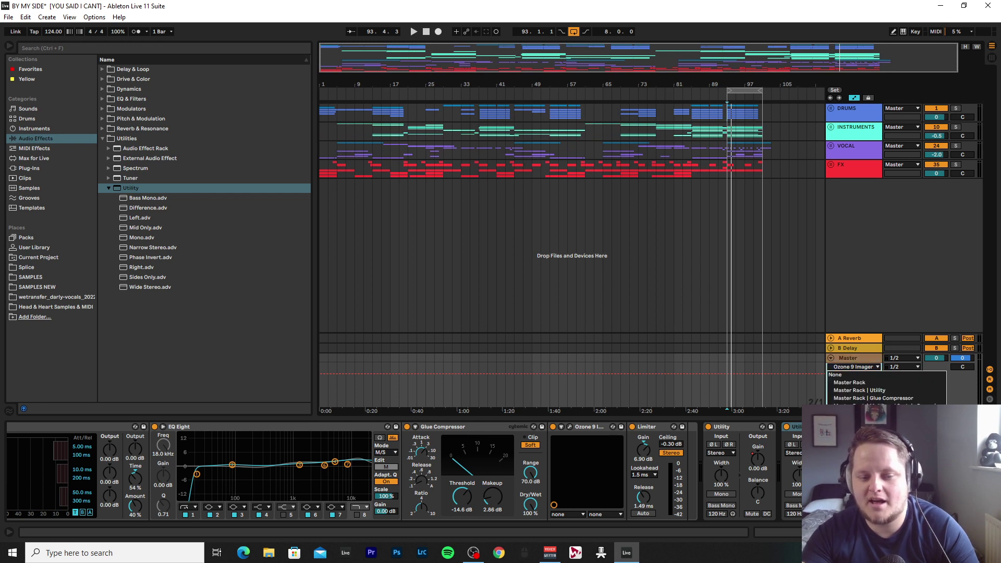
left_click(859, 390)
left_click_drag(465, 59, 318, 65)
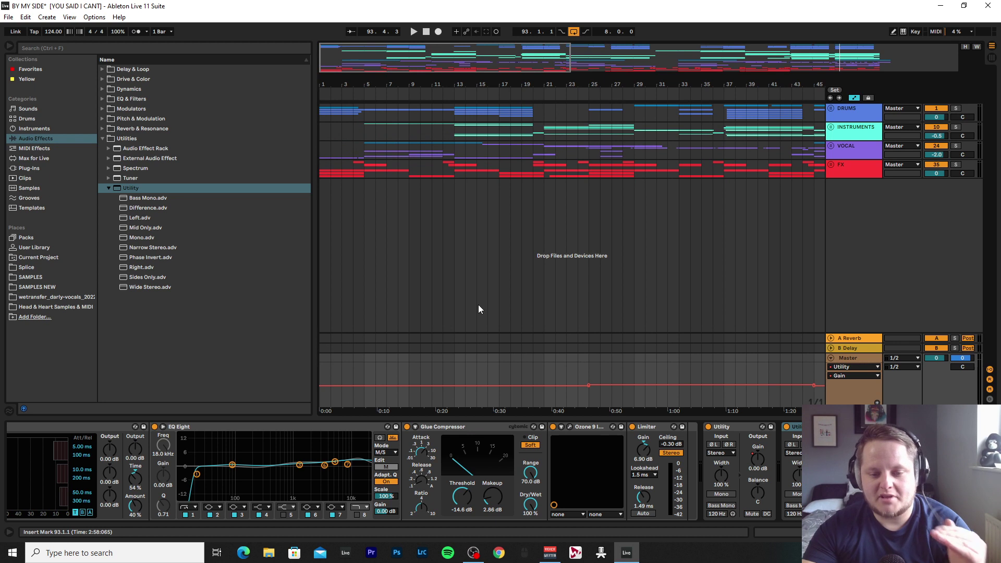
Play from 17.1.1 and from 23.1.1 to hear the Utility Gain automation change around bar 25.
left_click(499, 325)
key("space")
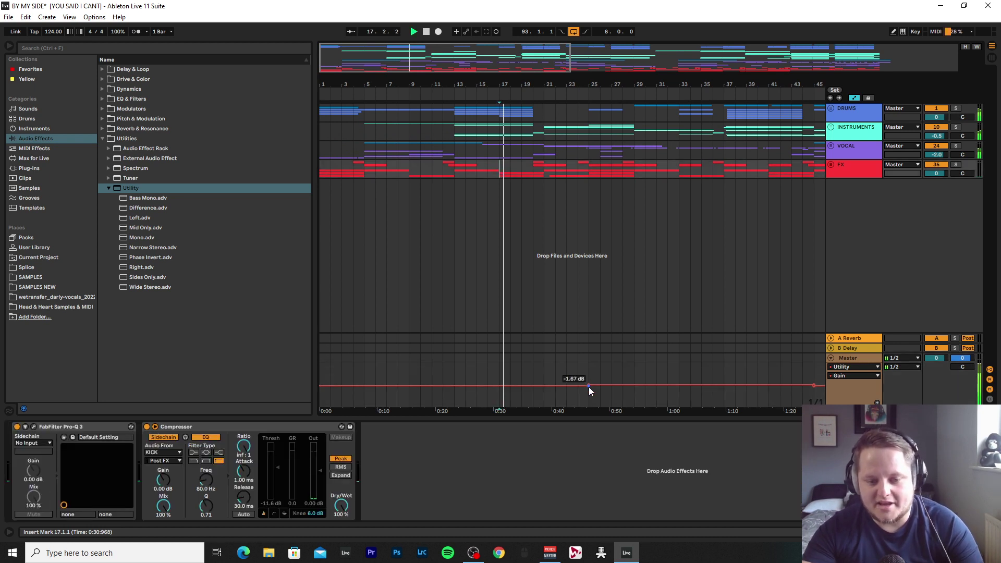
left_click(573, 323)
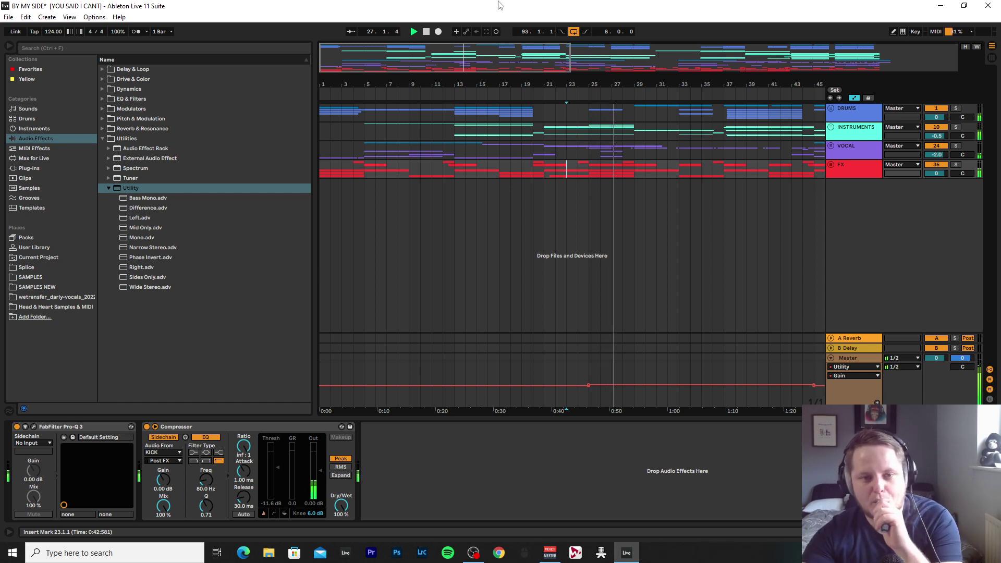
left_click_drag(495, 58, 495, 50)
key("minus")
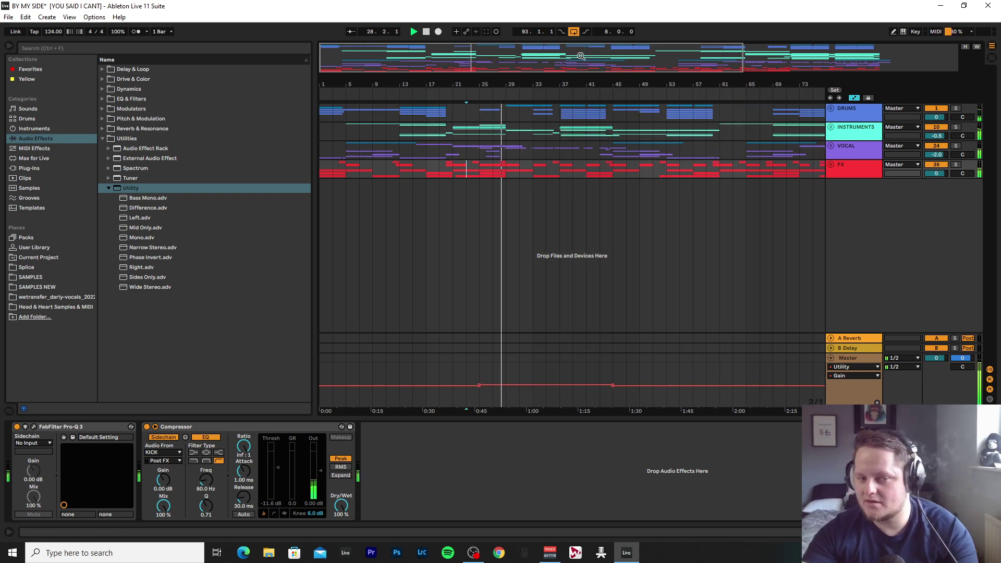
left_click_drag(578, 54, 502, 53)
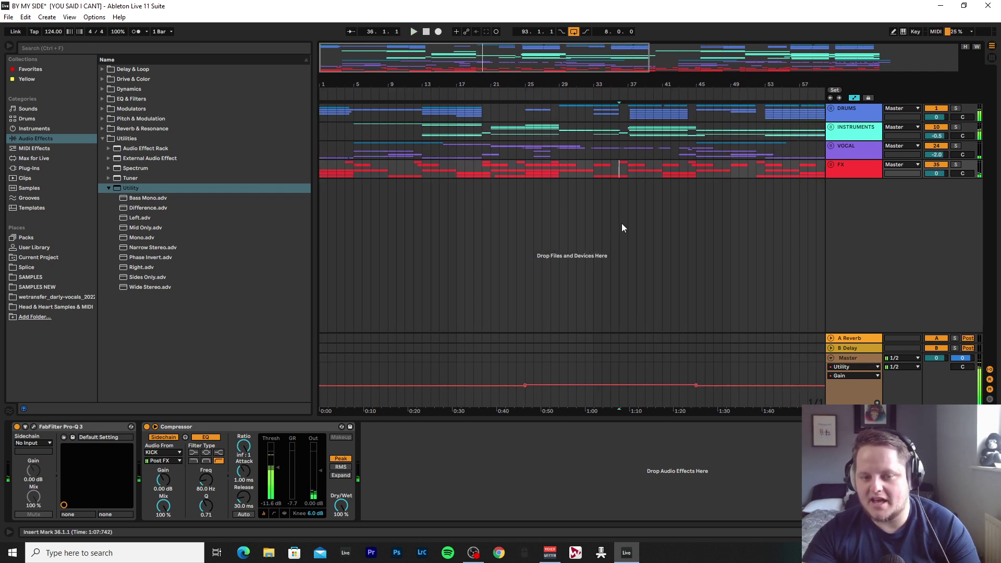
Play from 45.1.1 to hear the Utility Gain automation change after the first drop, and stop playback.
left_click(695, 271)
key("space")
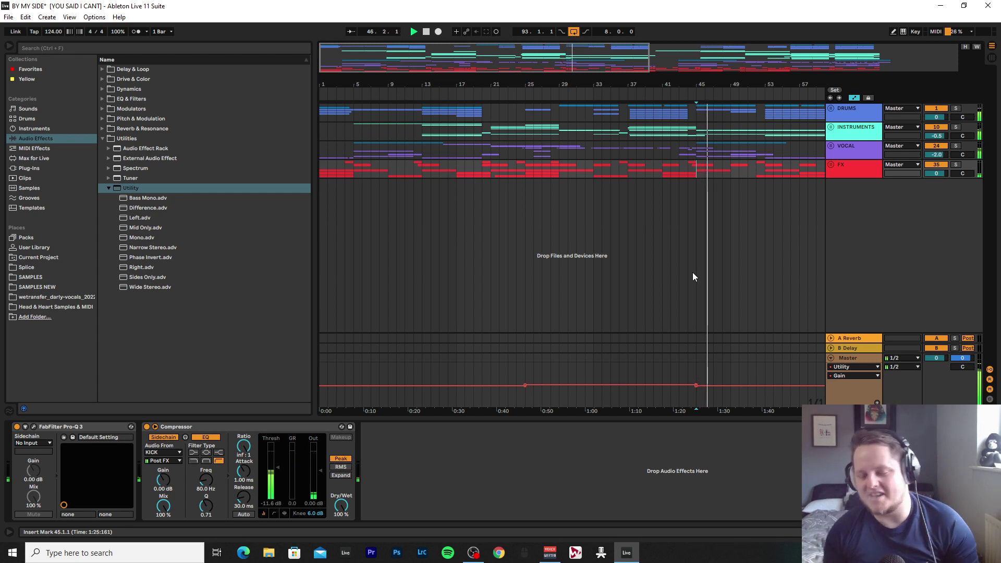
left_click_drag(730, 84, 730, 47)
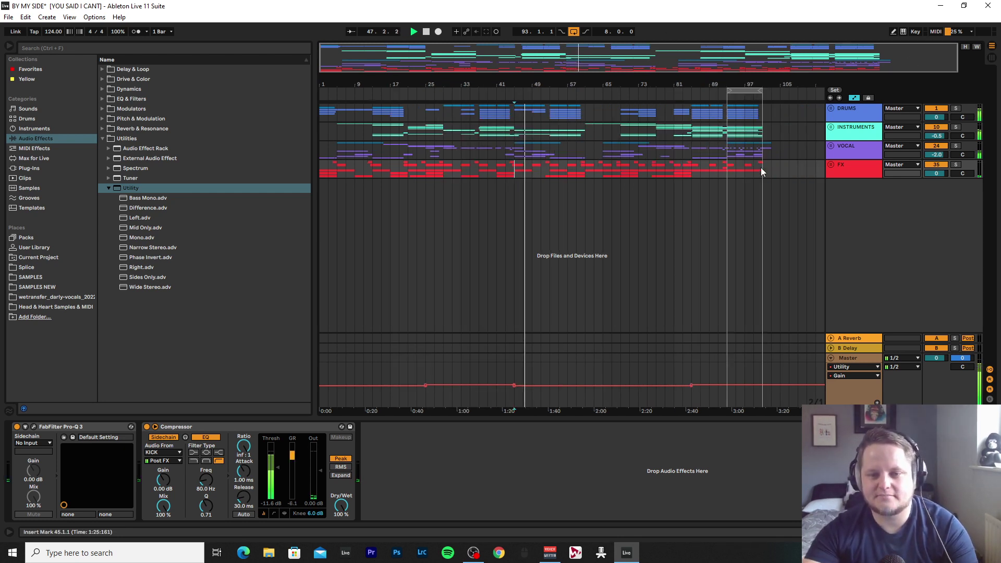
left_click(619, 356)
key("space")
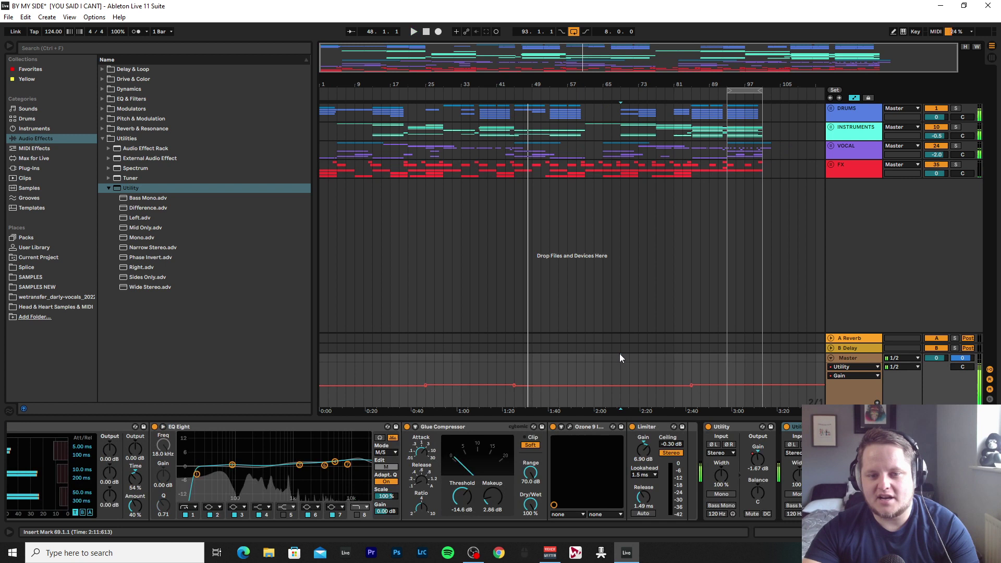
Play from about bar 83 to hear the Utility Gain automation change leading into the final drop at bar 85.
left_click(564, 299)
left_click(670, 311)
key("space")
left_click(683, 312)
key("space")
left_click_drag(724, 84, 724, 104)
left_click_drag(832, 59, 833, 81)
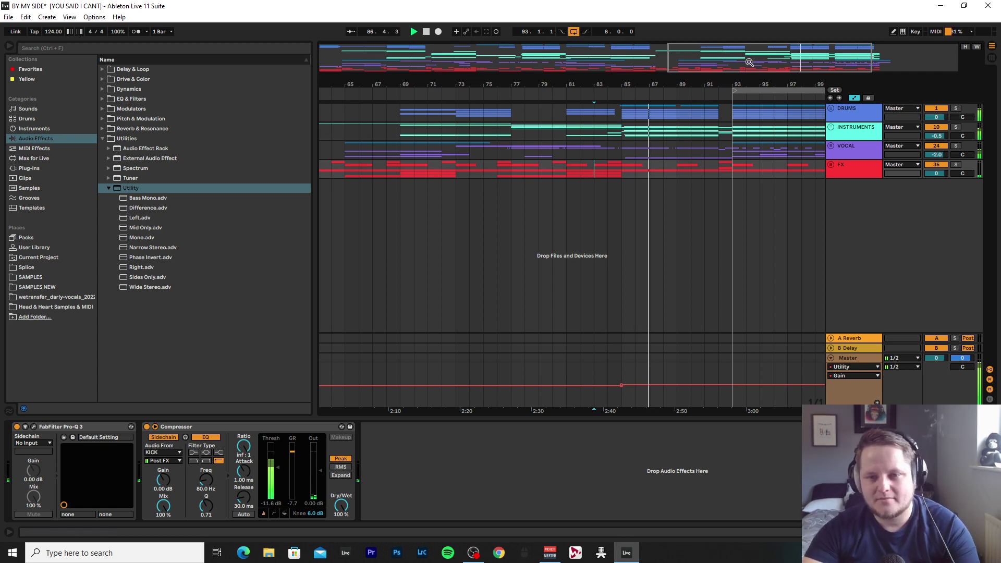
Bypass the Master's Utility, audition the transition from 82.1.1, and replay it with the Utility enabled again for comparison.
left_click_drag(749, 59, 750, 48)
left_click(869, 358)
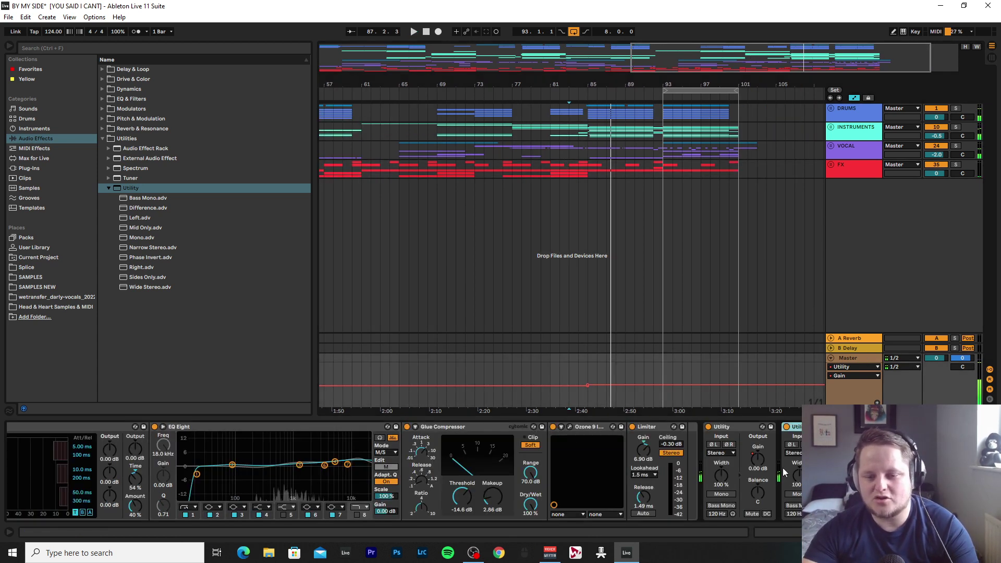
left_click(711, 429)
left_click(559, 232)
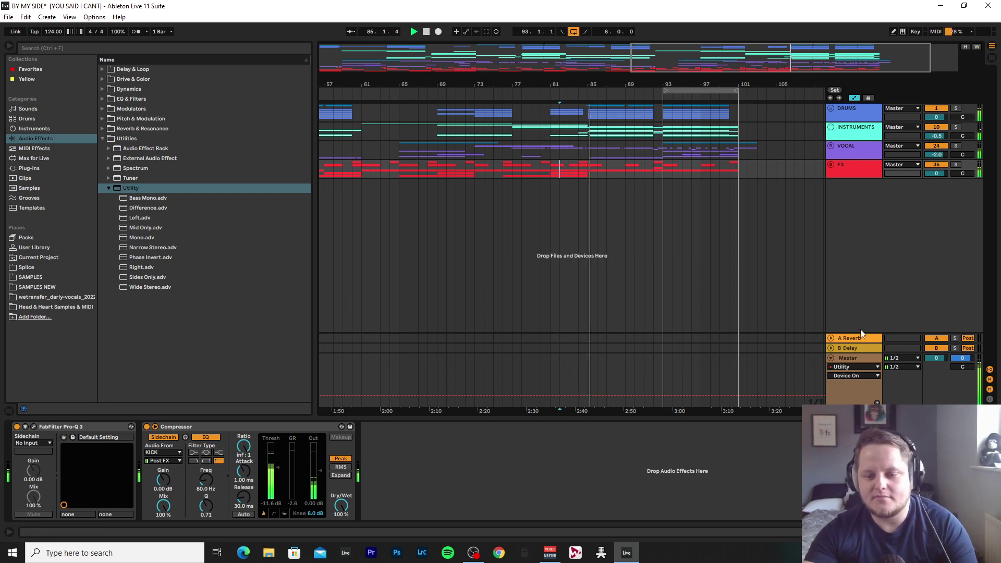
left_click(860, 357)
key("space")
key("space")
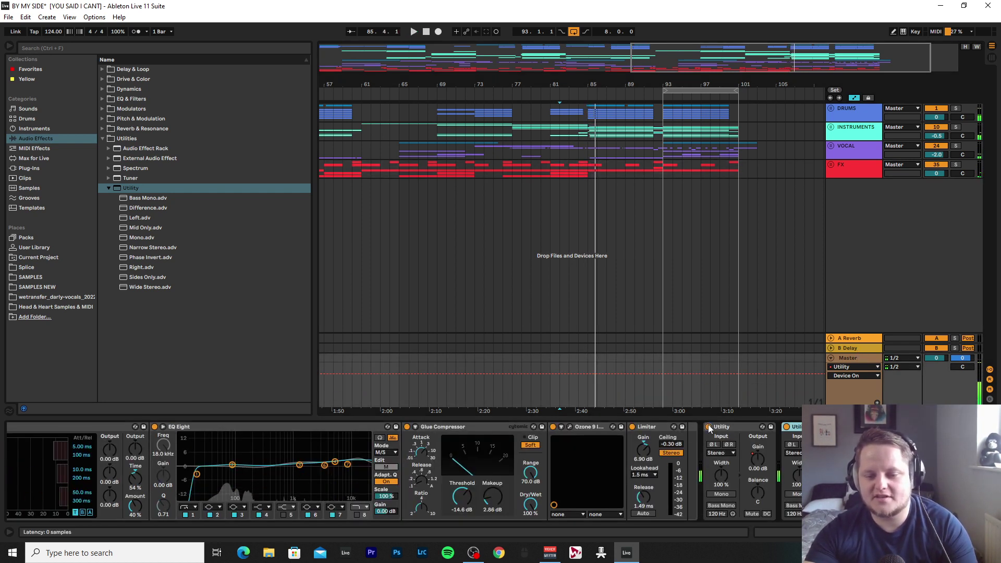
key("space")
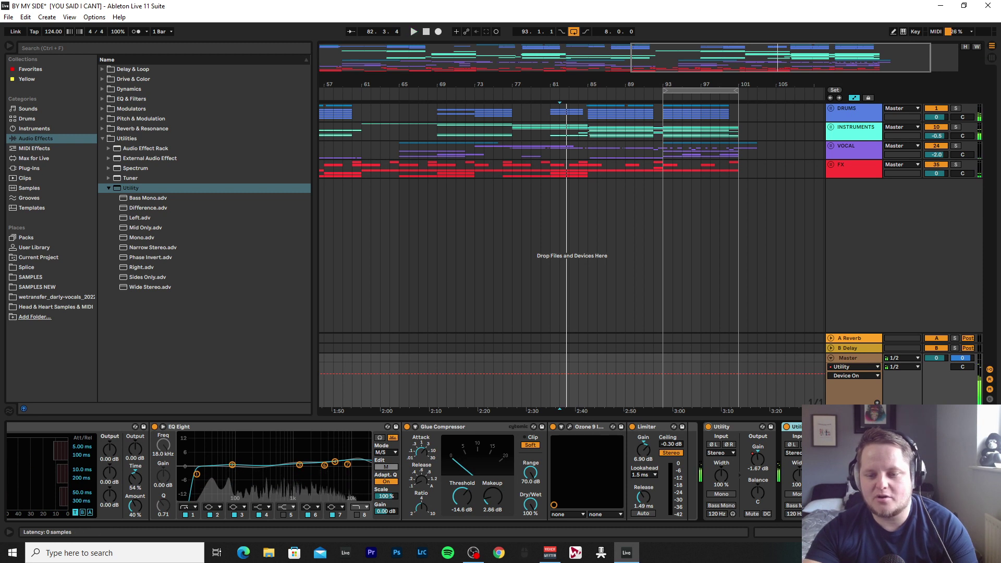
Open the WLM Meter on the Master track and move its window over the arrangement.
left_click(882, 427)
left_click_drag(130, 65, 520, 58)
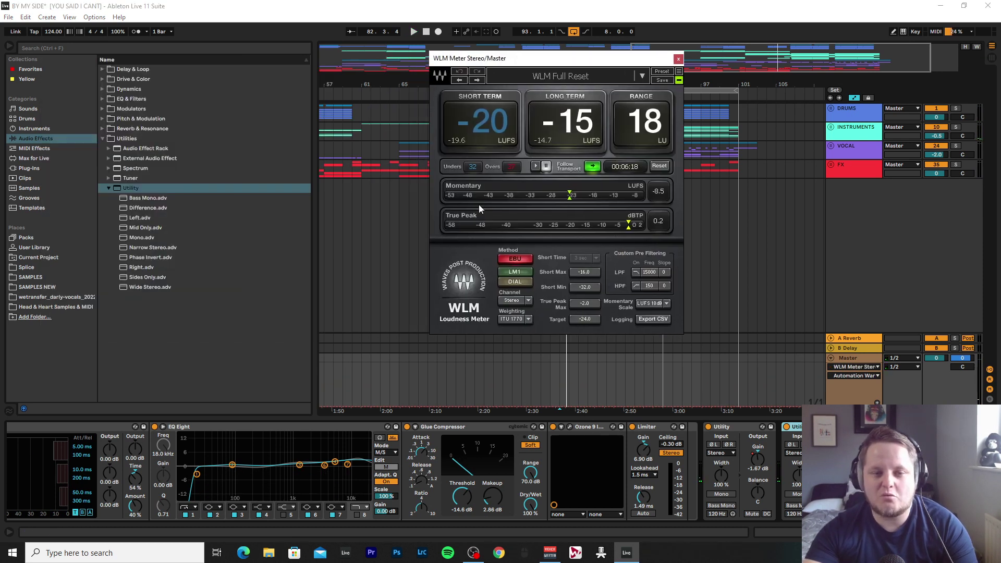
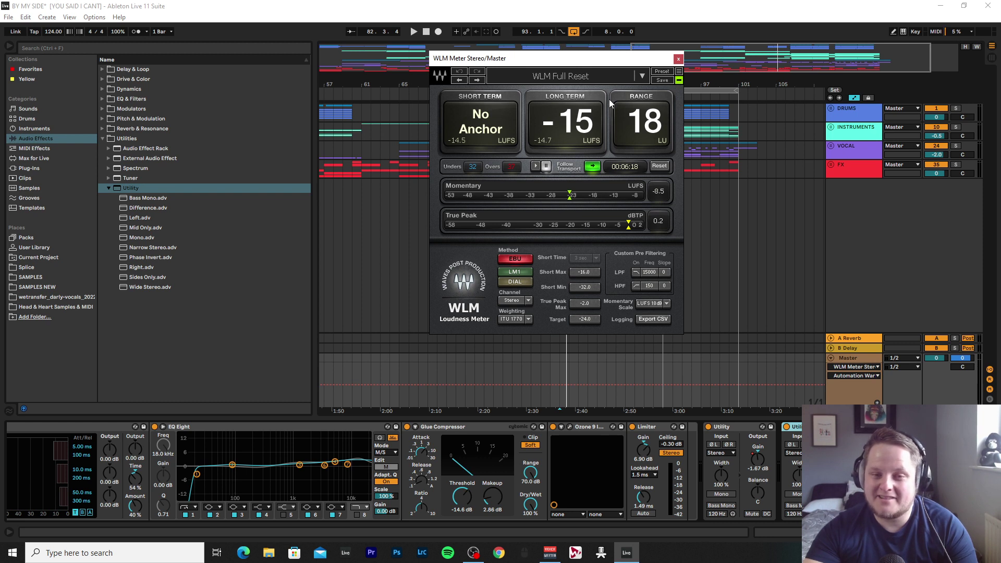
Audition the transition from 82.1.1 with the WLM Meter open to read the loudness, and close the meter.
key("space")
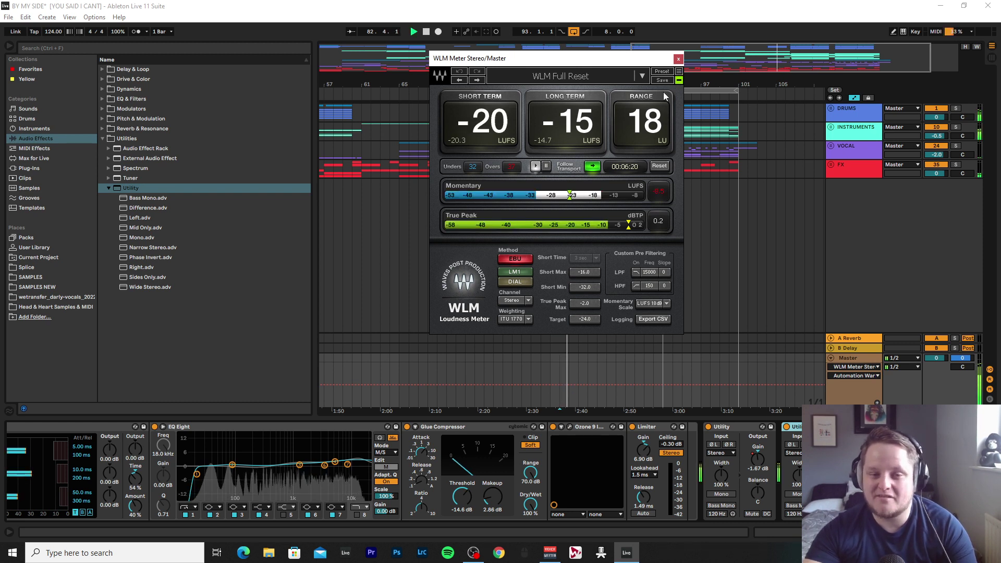
left_click_drag(569, 58, 459, 61)
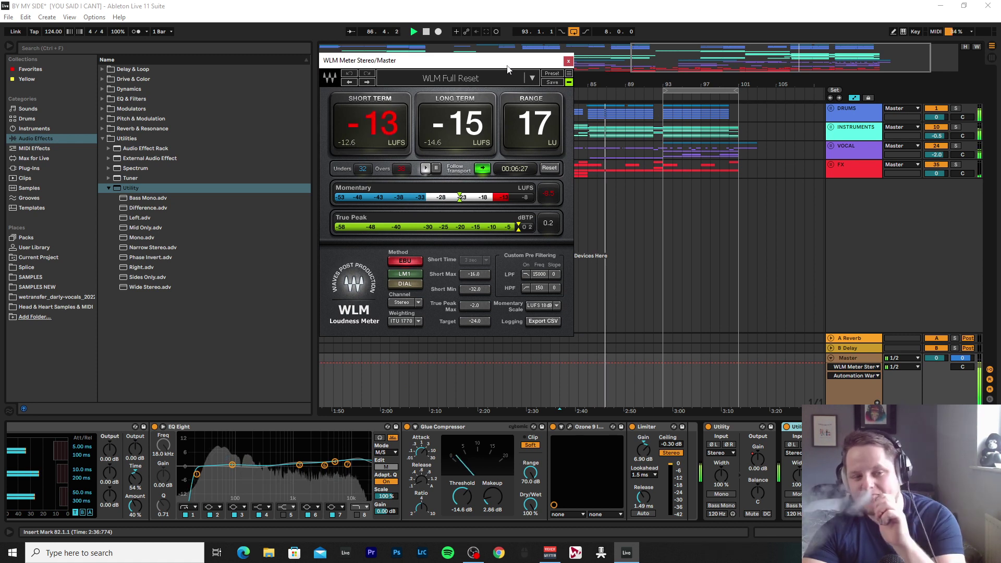
left_click(786, 427)
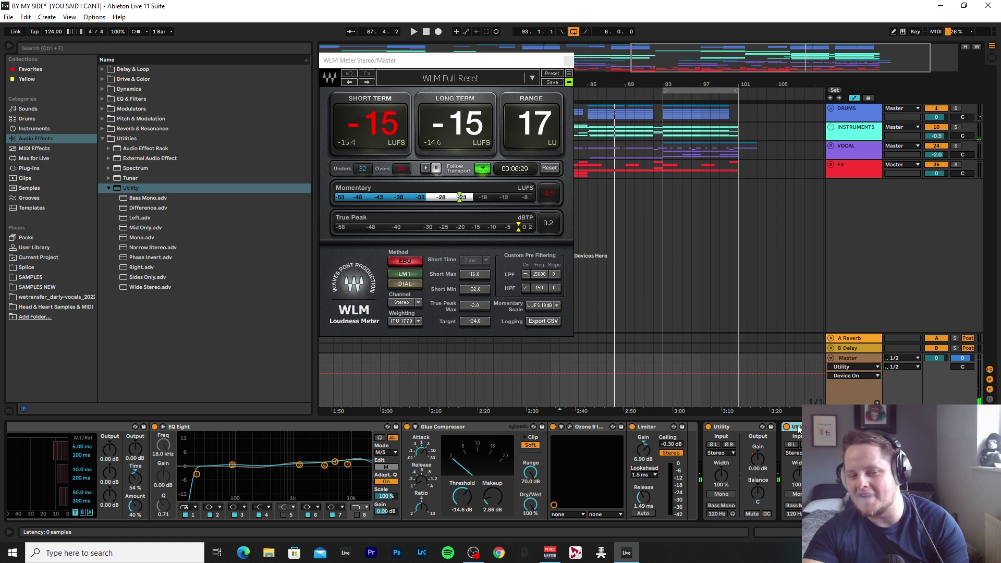
left_click(569, 61)
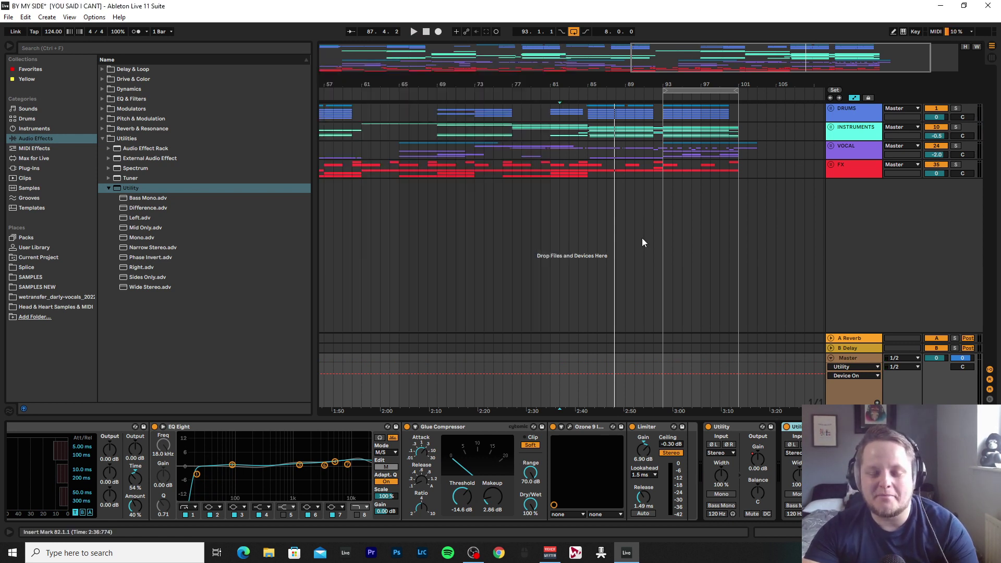
Show the whole arrangement without the device chain and play it from 1.1.1.
left_click_drag(718, 71, 499, 59)
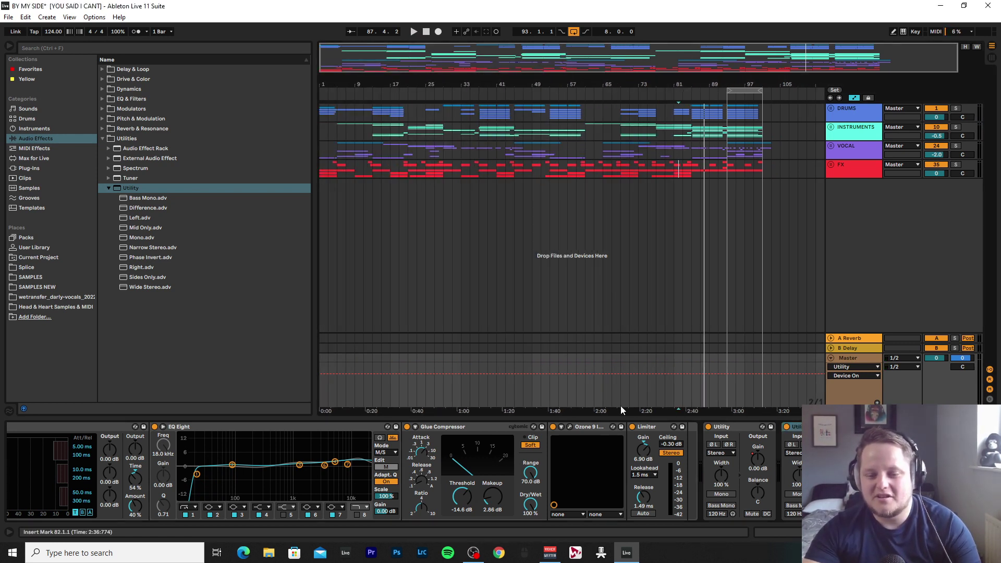
left_click(637, 415)
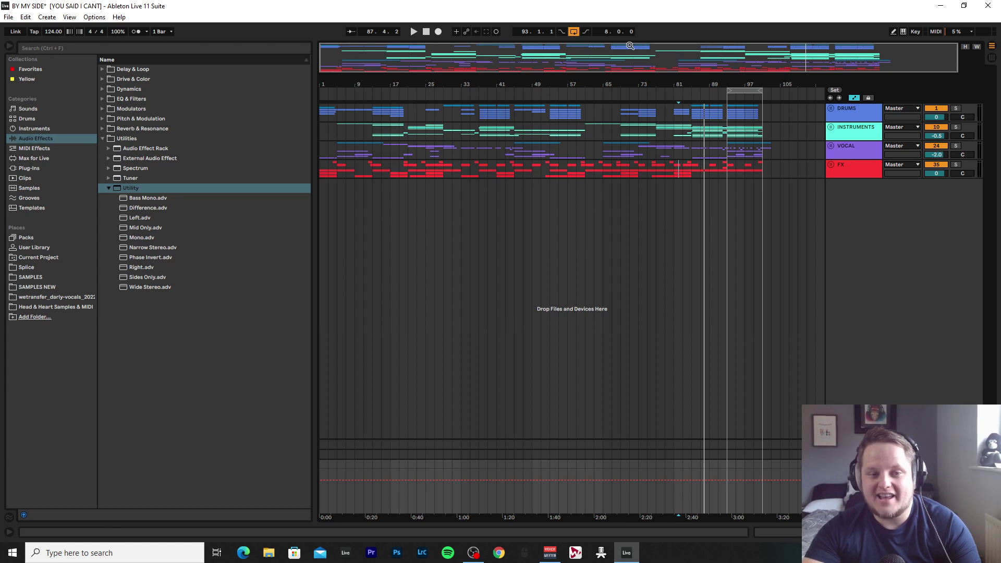
left_click(320, 136)
key("space")
left_click_drag(344, 65, 348, 151)
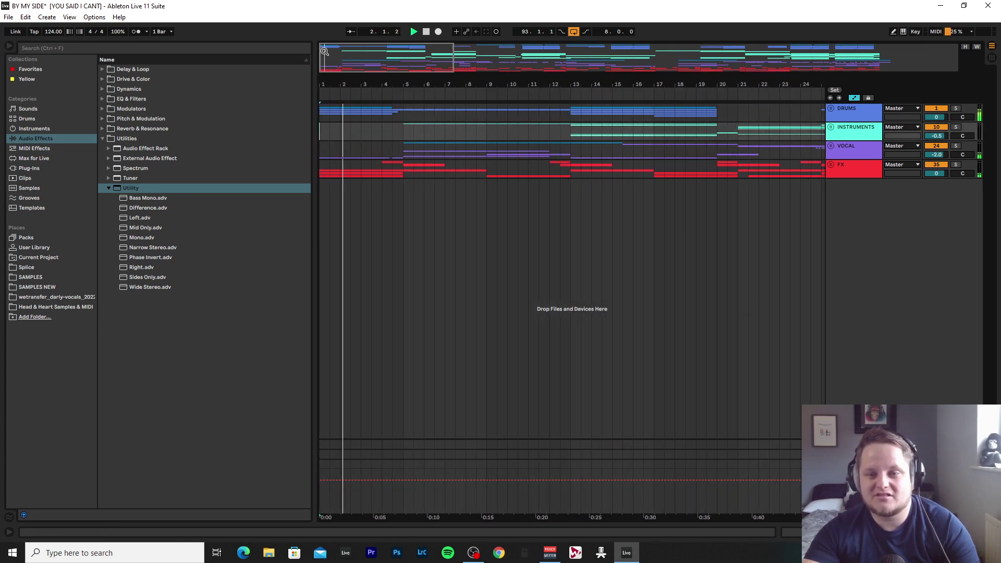
Unfold the DRUMS group and display the device chain of the soloed second KICK track.
left_click(832, 110)
key("plus")
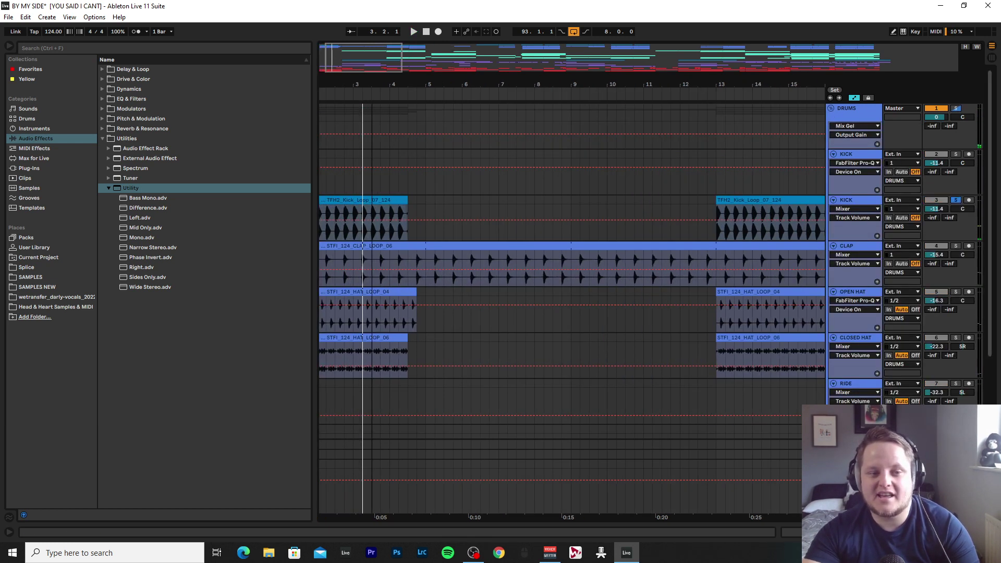
left_click(862, 202)
double_click(861, 200)
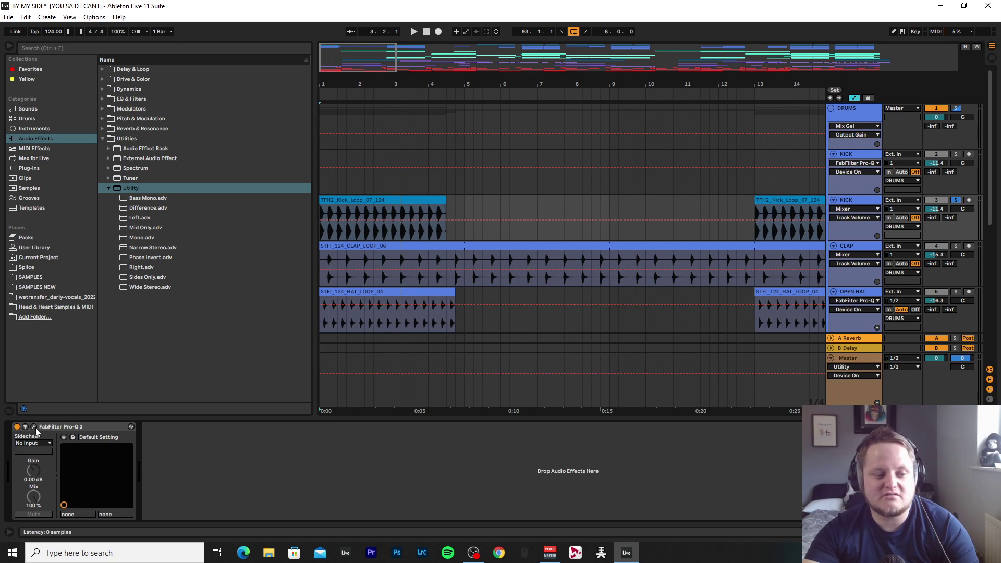
Open the KICK's FabFilter Pro-Q 3, audition the kick from 1.1.1 with the EQ bypassed and re-enabled, and close it.
left_click(34, 427)
key("space")
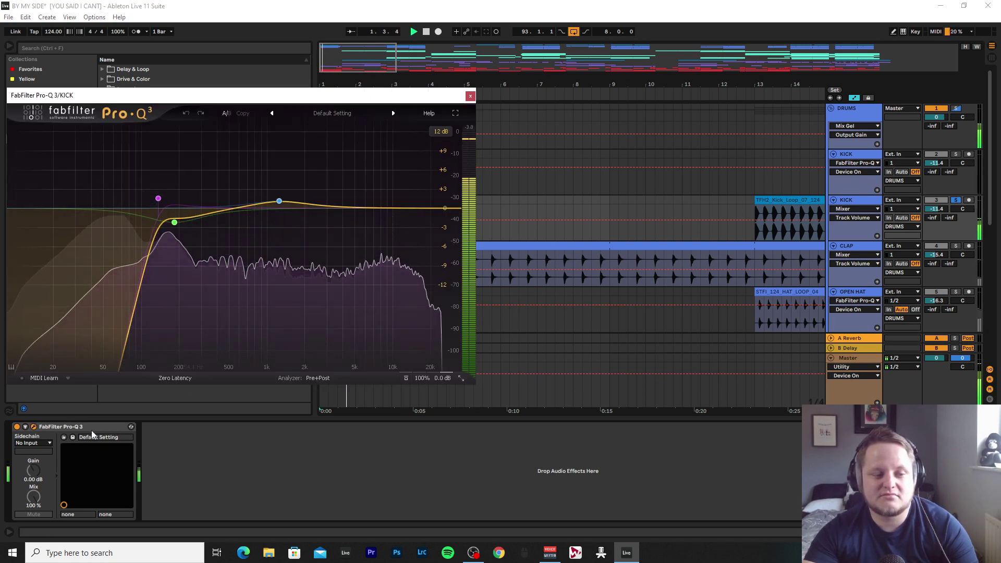
left_click(17, 427)
left_click(17, 427)
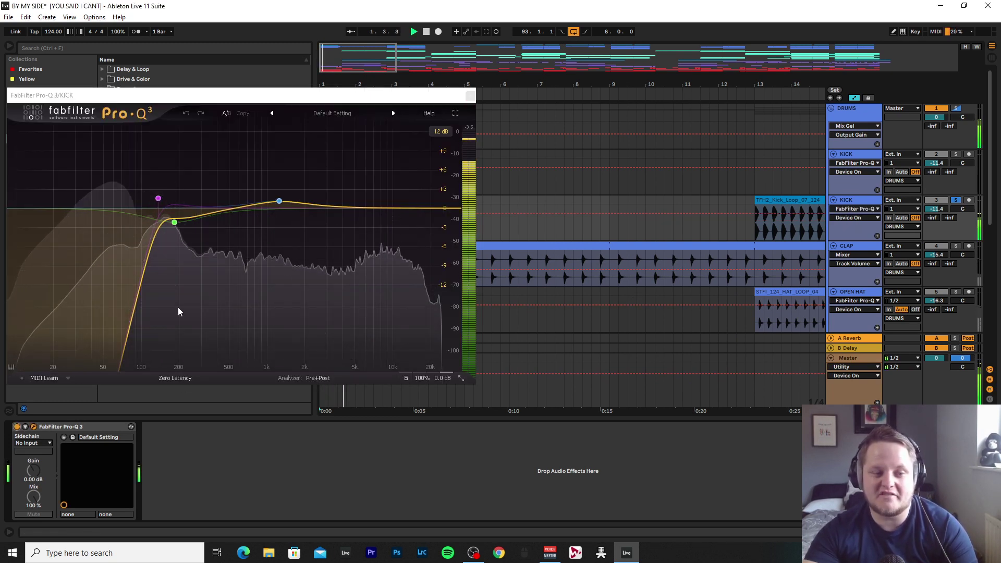
key("space")
left_click(471, 96)
Unsolo the second KICK track and play the intro from 1.1.1 to hear it in the full mix.
left_click(955, 200)
key("space")
key("space")
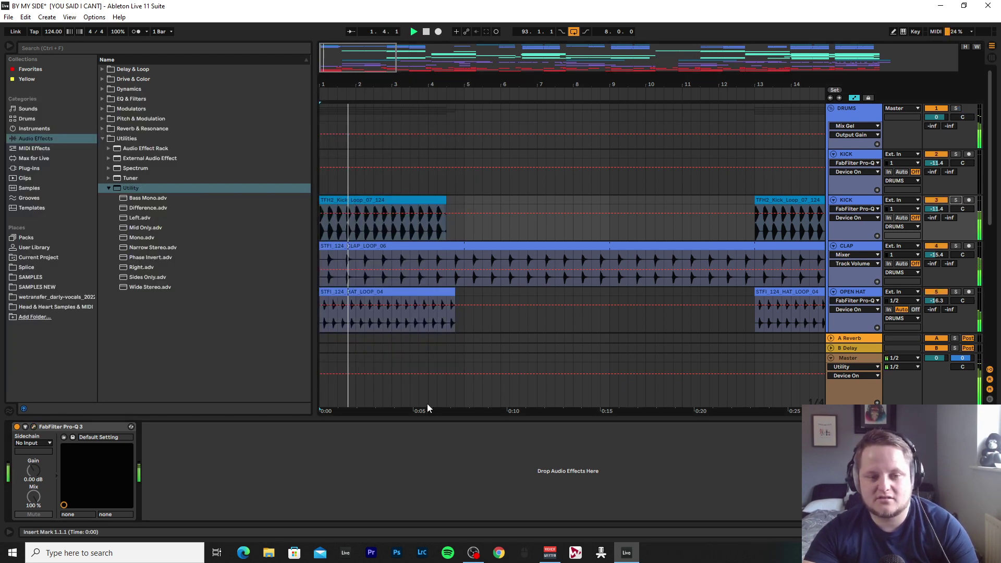
key("space")
Extend the end of the TFH2_Kick_Loop_07_124 clip slightly past 4.3 and restore its original end.
left_click_drag(535, 85, 549, 229)
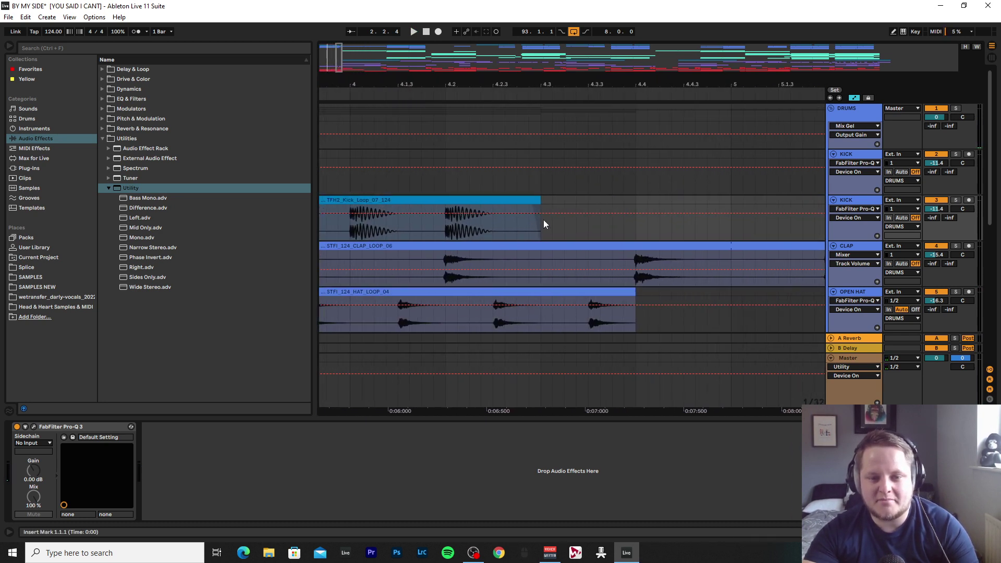
left_click(538, 201)
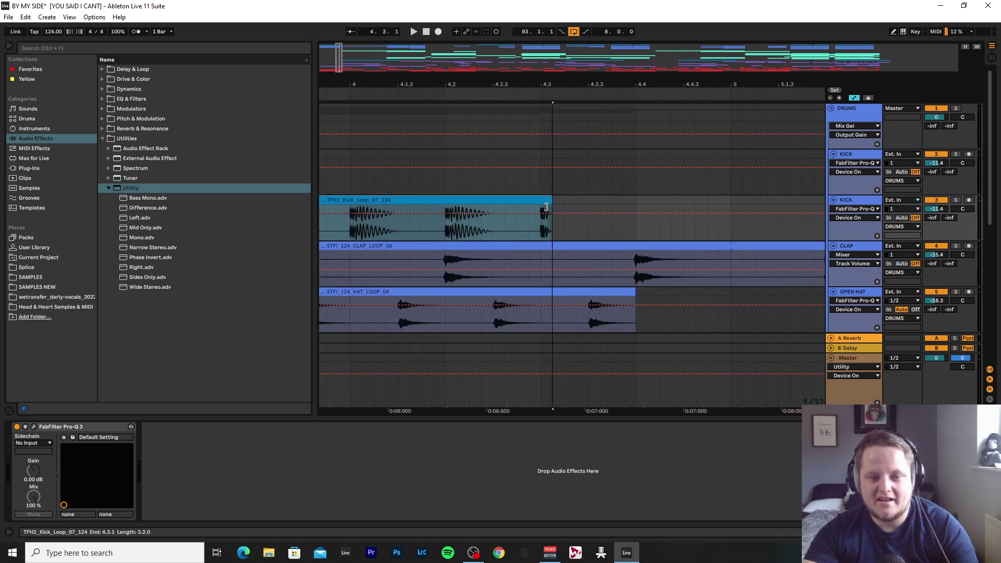
left_click(552, 181)
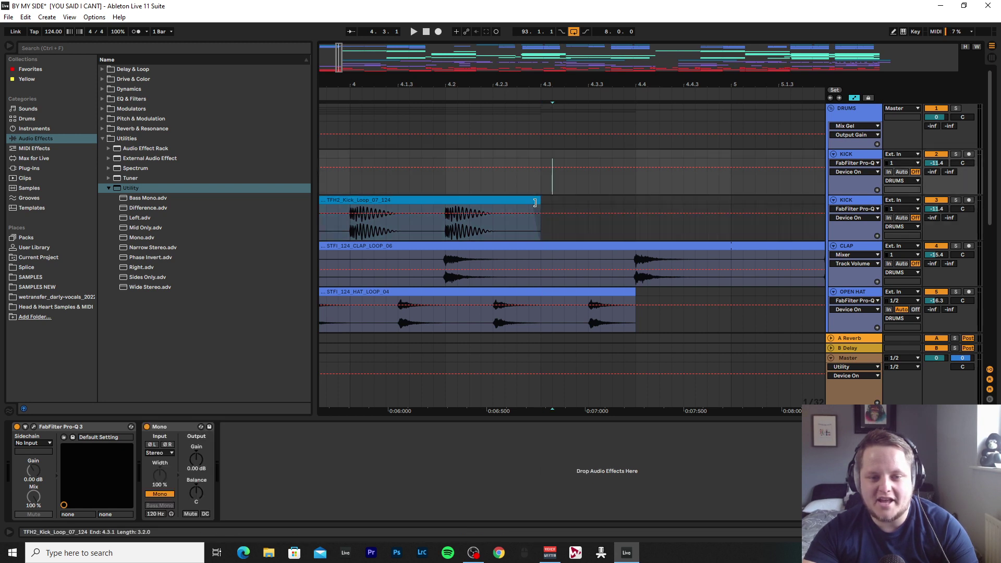
Review the clip arrangement of the drum tracks from KICK down through PERCUSSION.
left_click_drag(339, 68, 340, 21)
left_click(559, 420)
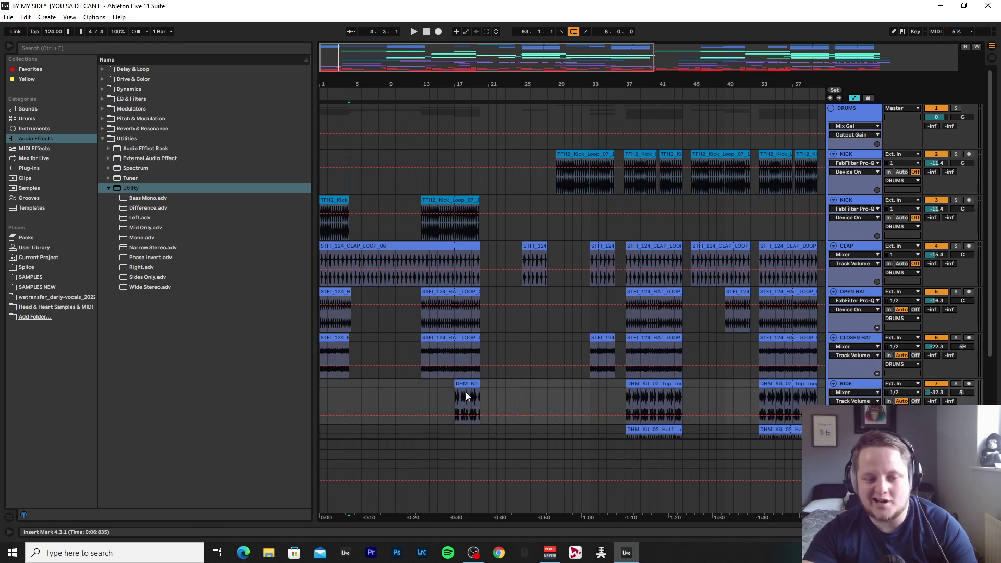
mouse_move(338, 57)
left_mouse_down()
mouse_move(337, 78)
mouse_move(340, 63)
left_mouse_up()
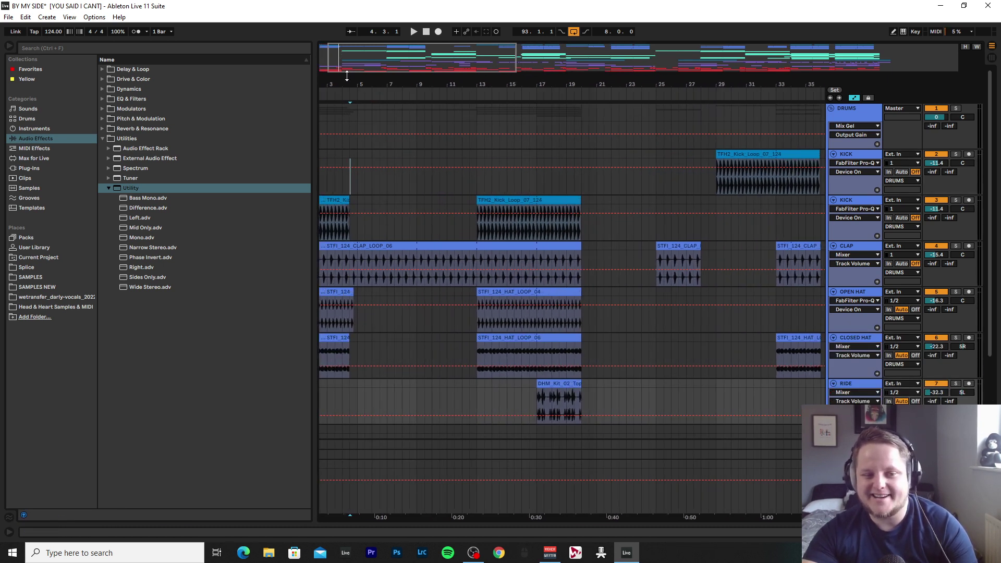
left_click_drag(394, 87, 414, 87)
scroll(468, 175, "down", 4)
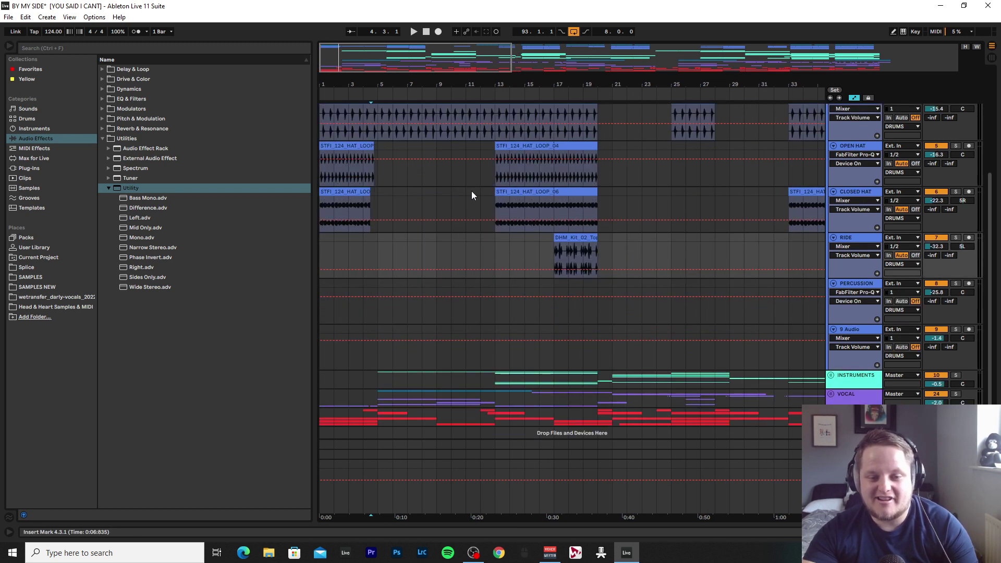
scroll(471, 195, "down", 1)
scroll(512, 301, "down", 4)
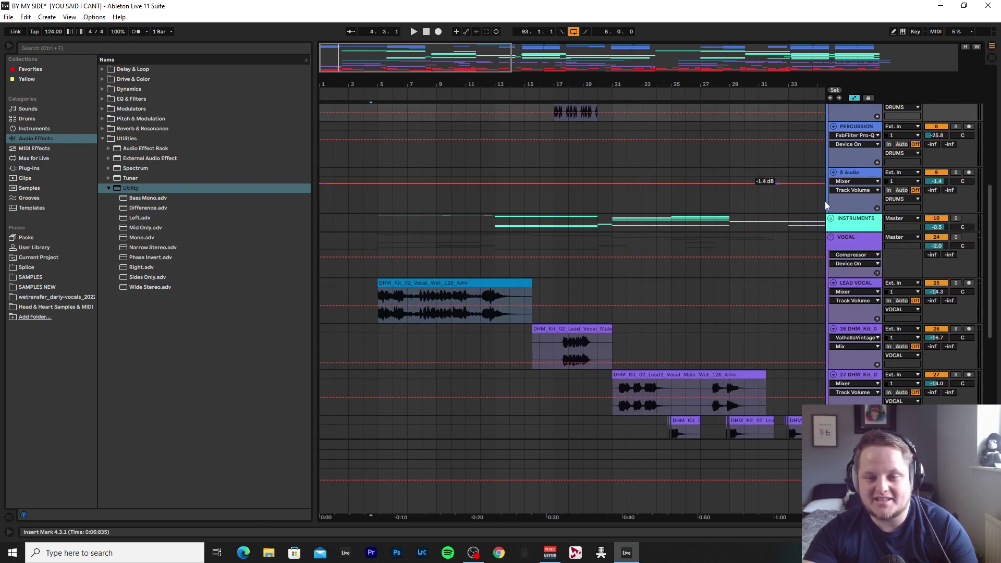
Unfold the INSTRUMENTS group, hide the automation lanes, and set the playback start to 21.1.1 with 13 Group soloed.
left_click(831, 219)
scroll(664, 224, "down", 5)
left_click_drag(434, 68, 467, 86)
key("a")
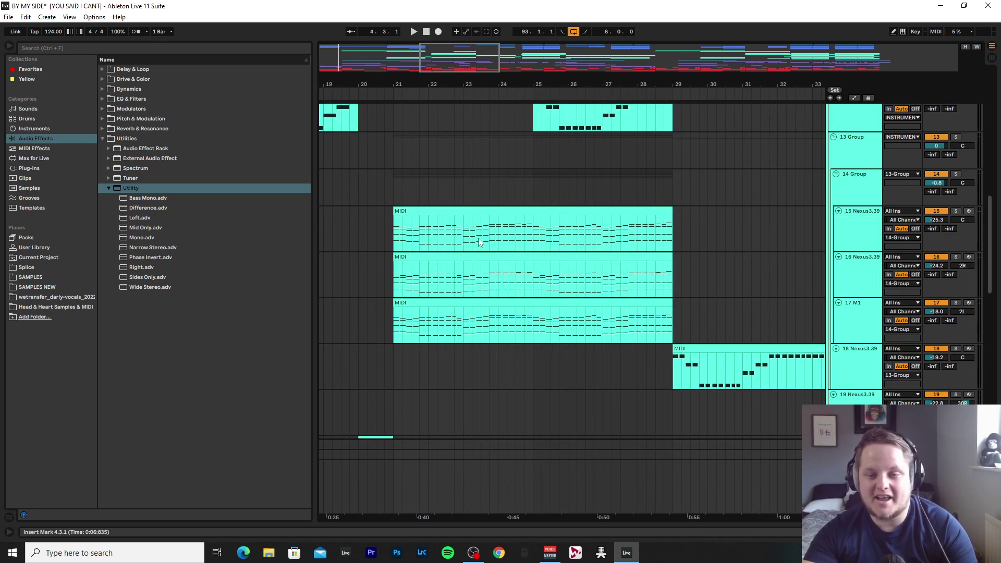
left_click(391, 177)
double_click(844, 157)
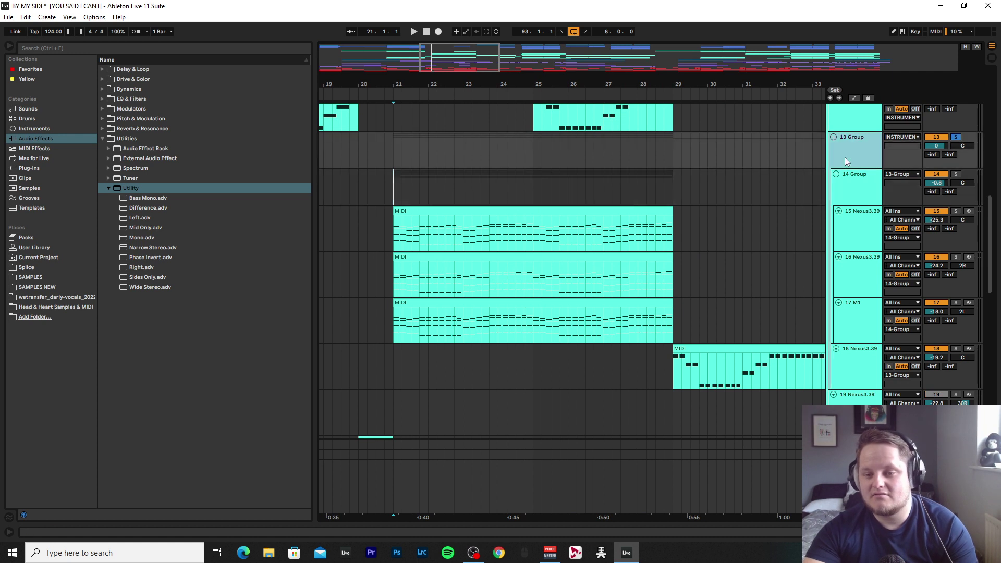
left_click(861, 189)
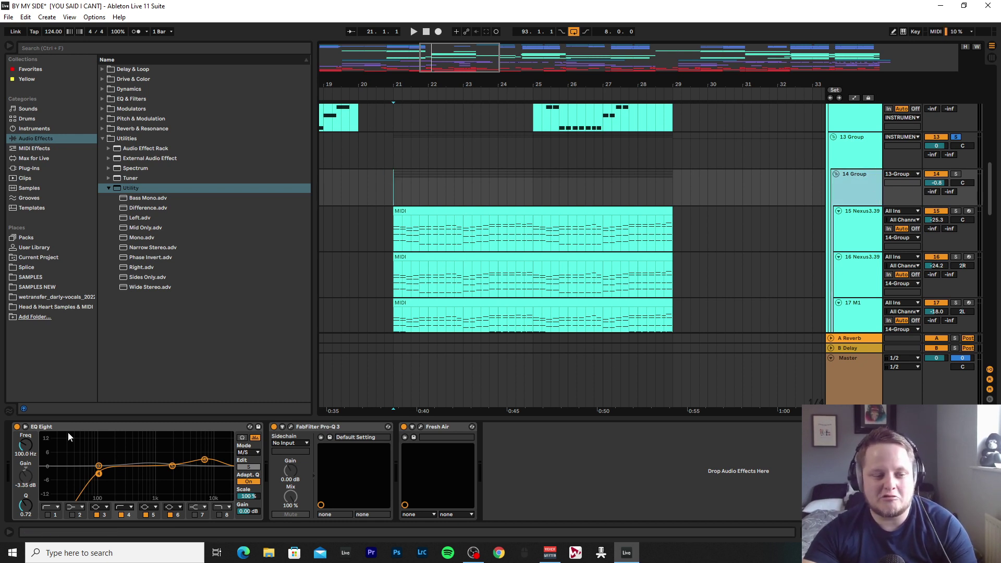
key("space")
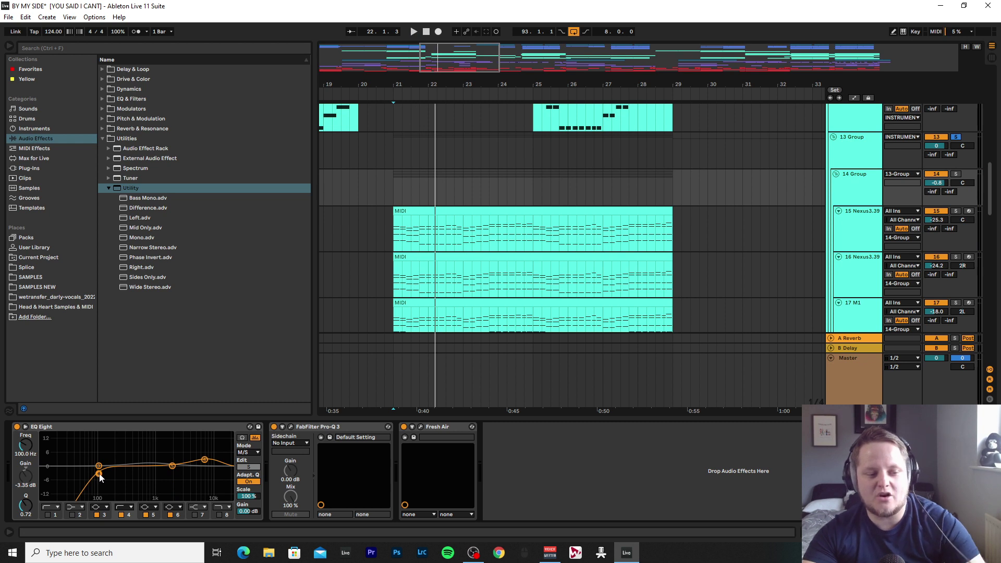
left_click(420, 427)
key("space")
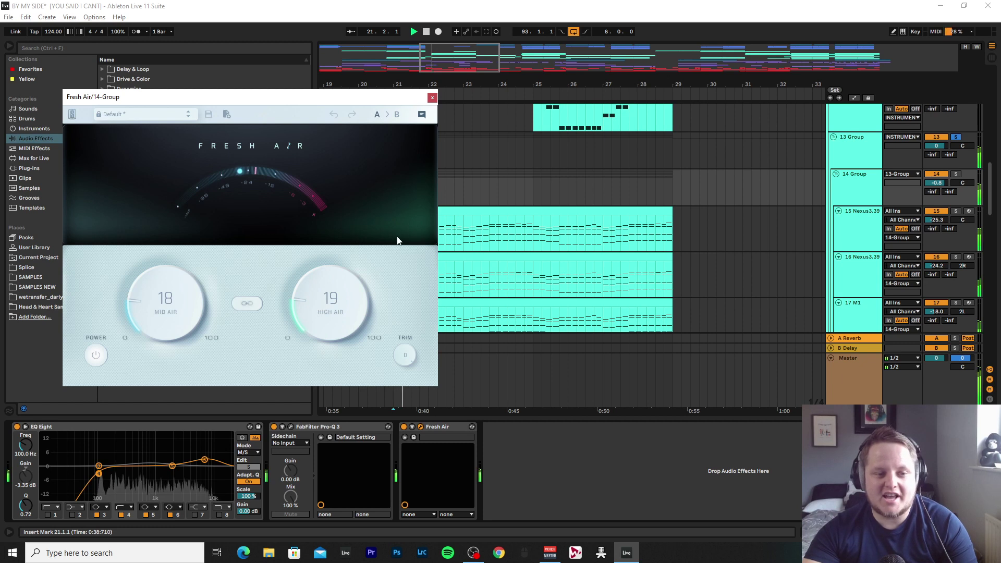
left_click(403, 428)
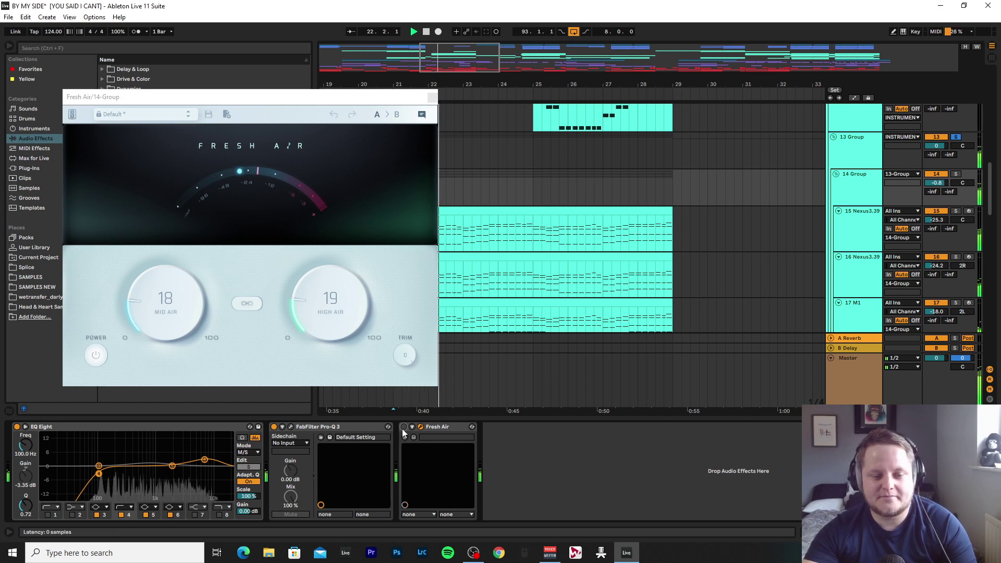
left_click(404, 427)
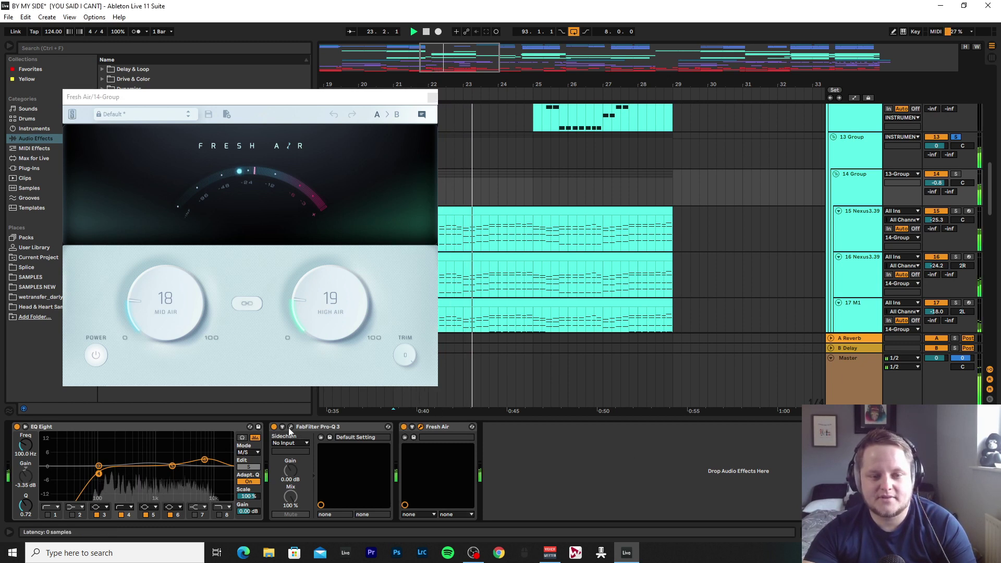
Open 14 Group's FabFilter Pro-Q 3, audition its low cut band in isolation, stop playback, and close both plug-in windows.
left_click(291, 427)
left_click_drag(563, 252, 563, 256)
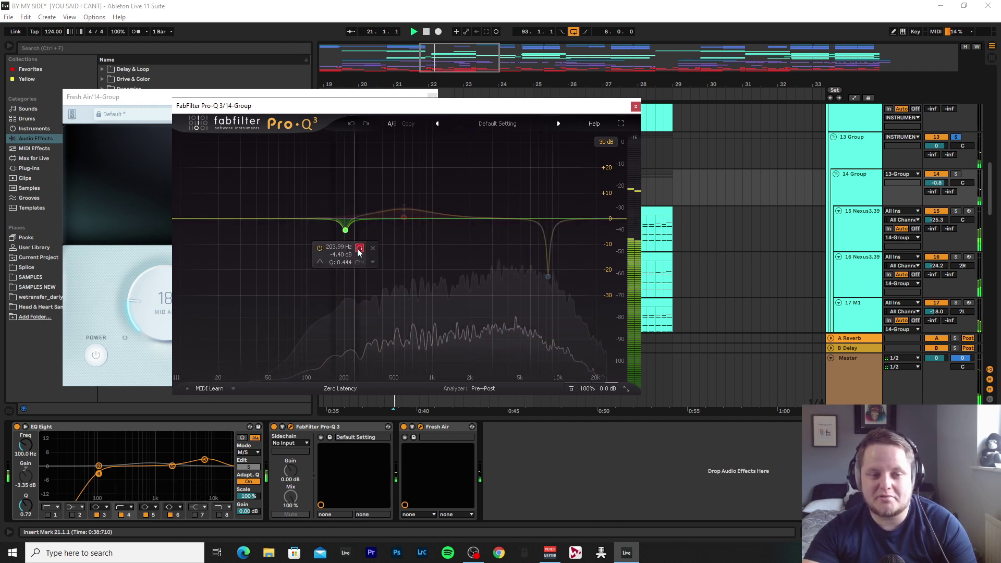
left_click_drag(417, 176, 417, 178)
key("space")
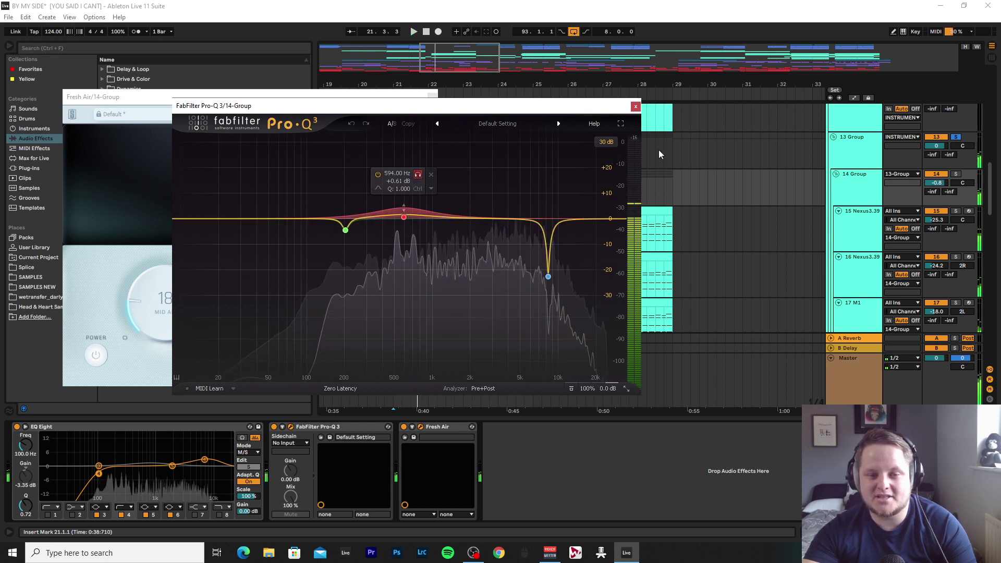
left_click(636, 106)
left_click(432, 99)
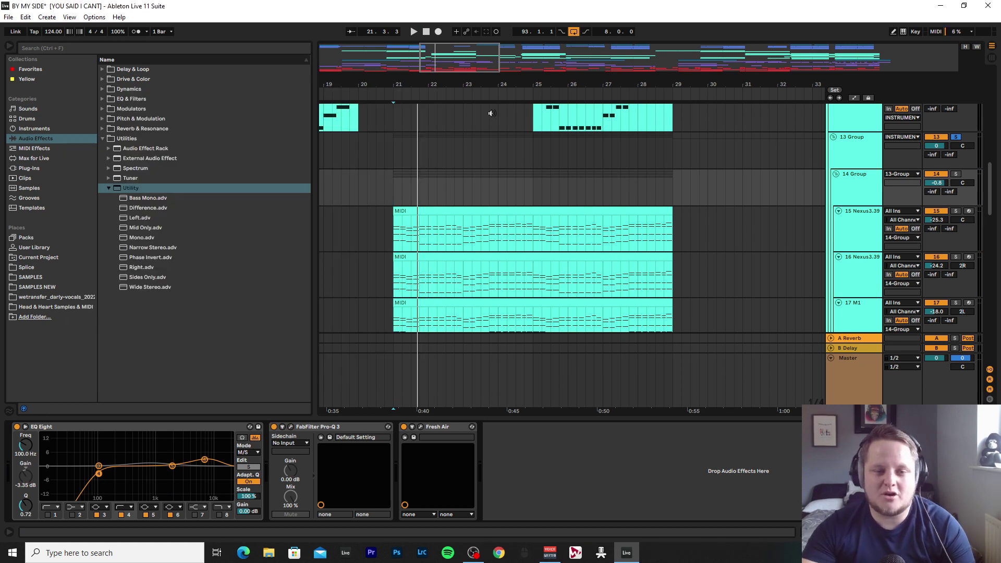
Fold 13 Group and the INSTRUMENTS group to bring the vocal tracks around bar 21 into view.
left_click_drag(488, 66, 527, 108)
scroll(693, 283, "up", 3)
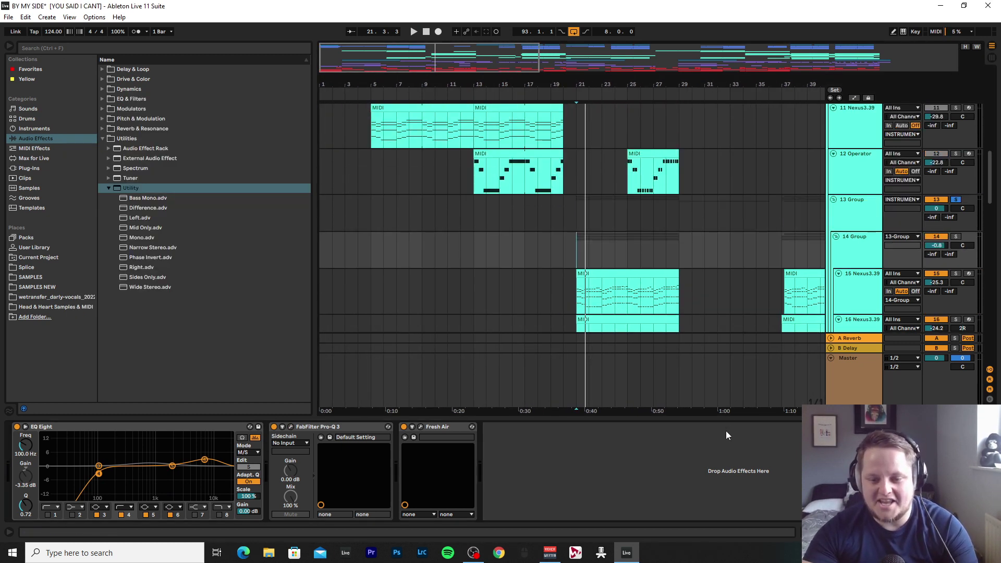
left_click_drag(733, 419, 740, 485)
scroll(813, 290, "up", 2)
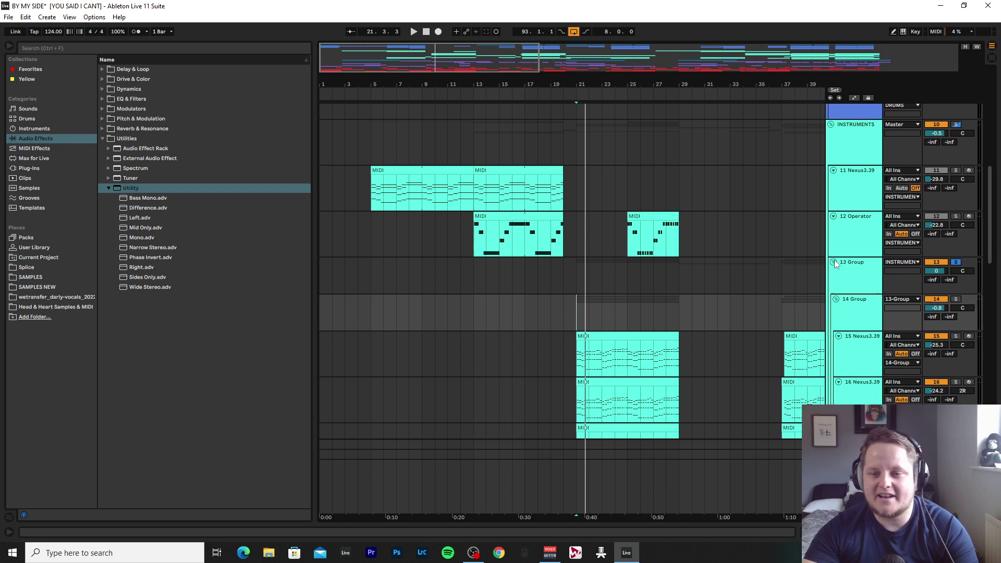
left_click(834, 262)
left_click(832, 125)
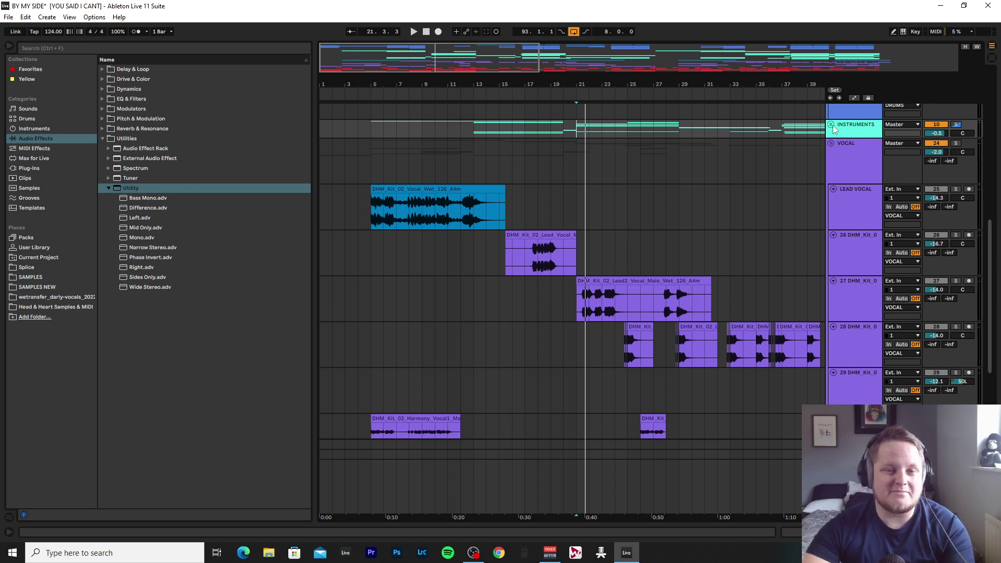
left_click_drag(451, 46, 452, 94)
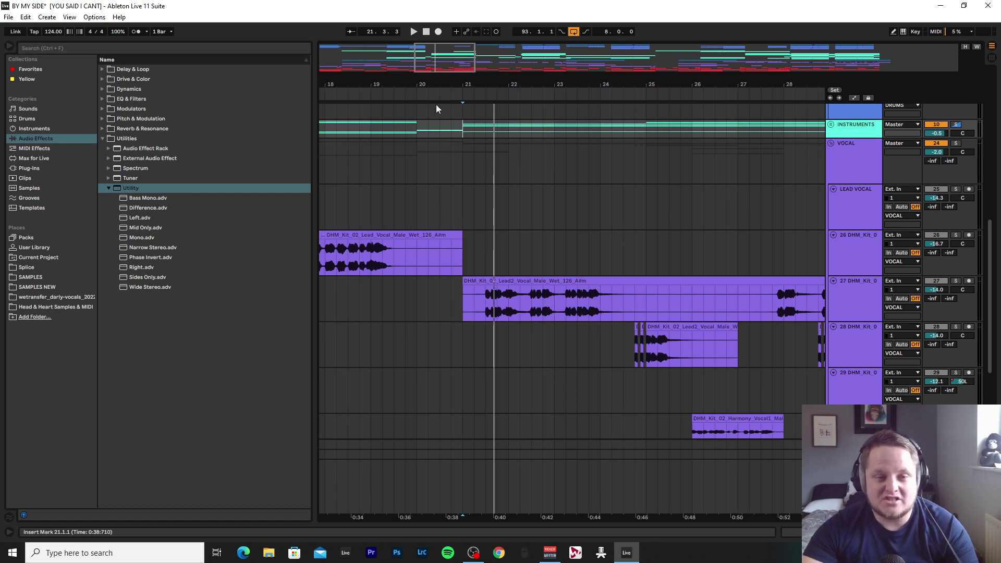